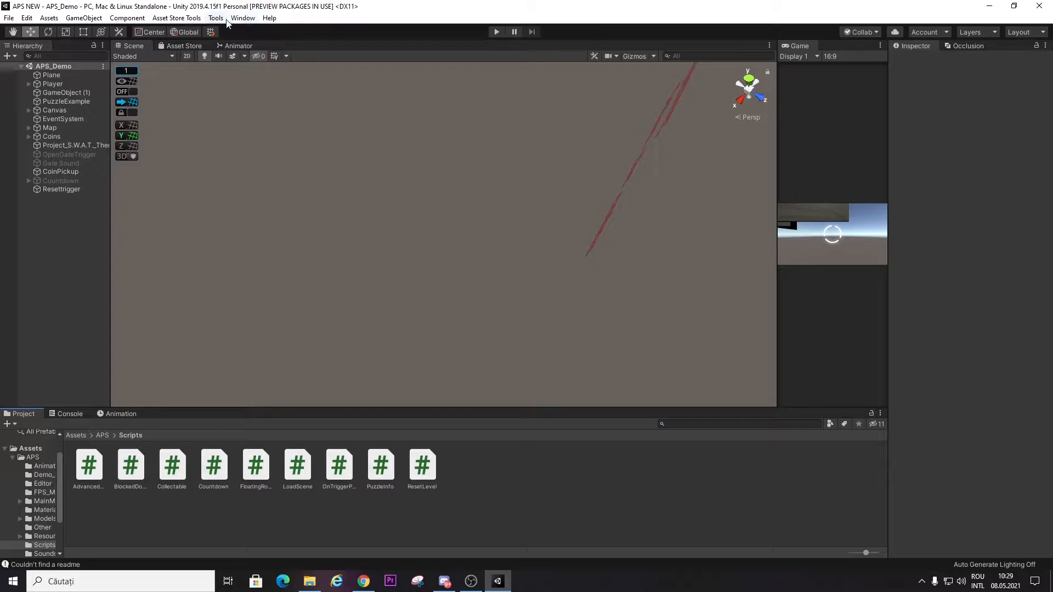
pyautogui.moveTo(284, 61)
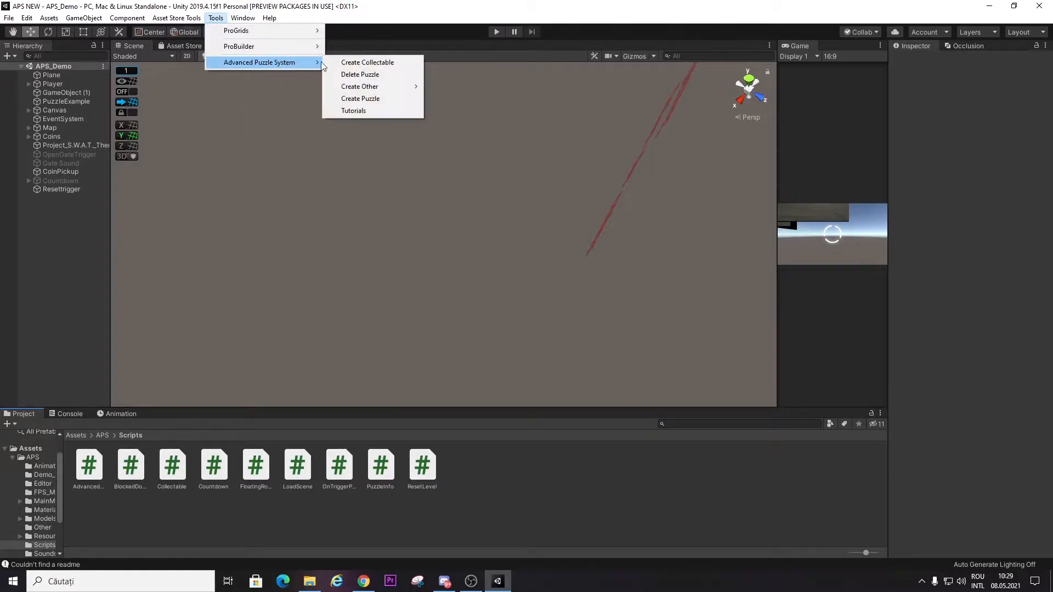
pyautogui.click(411, 250)
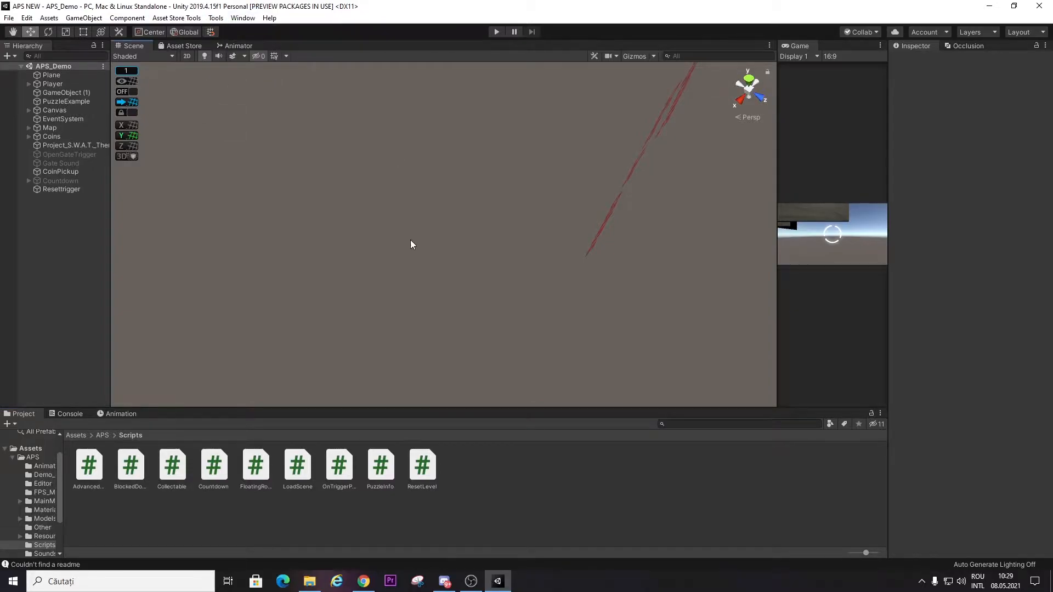
pyautogui.click(216, 18)
pyautogui.moveTo(306, 64)
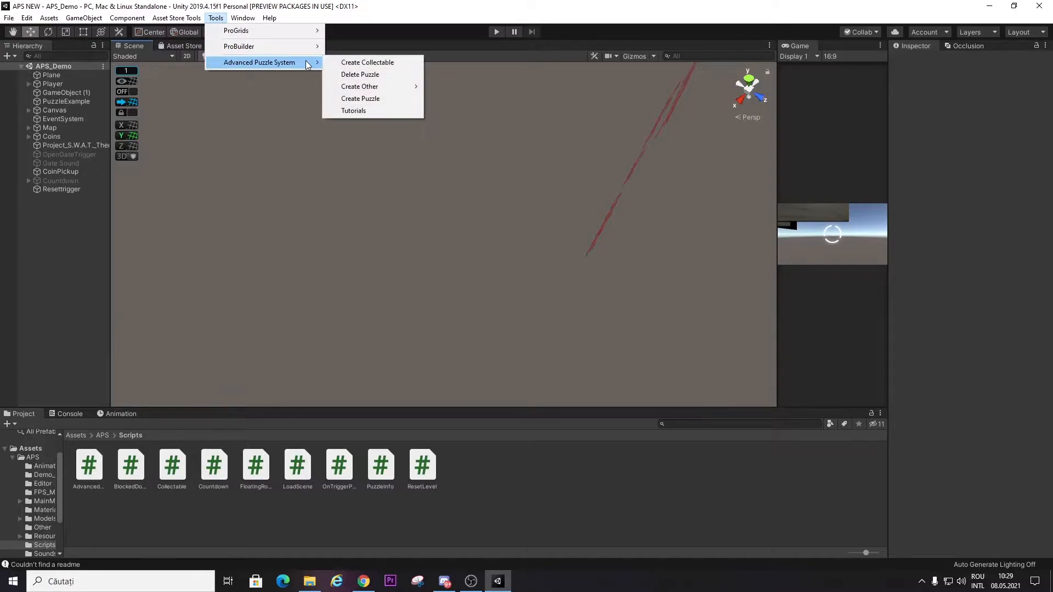
# - Create a new scene named Tutorial in the Assets/APS folder
pyautogui.click(108, 437)
pyautogui.click(103, 434)
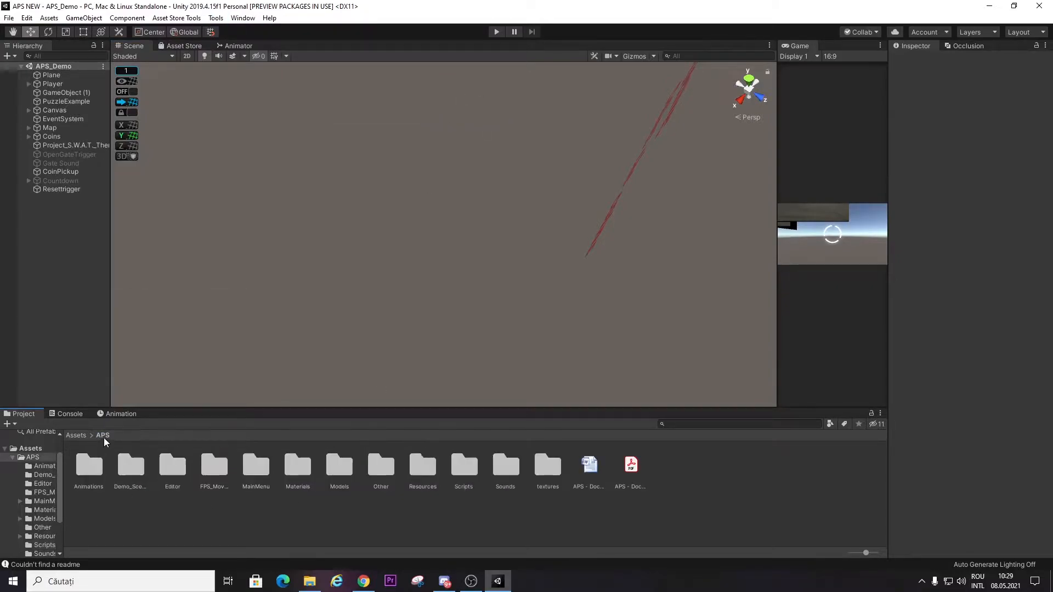
pyautogui.rightClick(660, 497)
pyautogui.moveTo(735, 220)
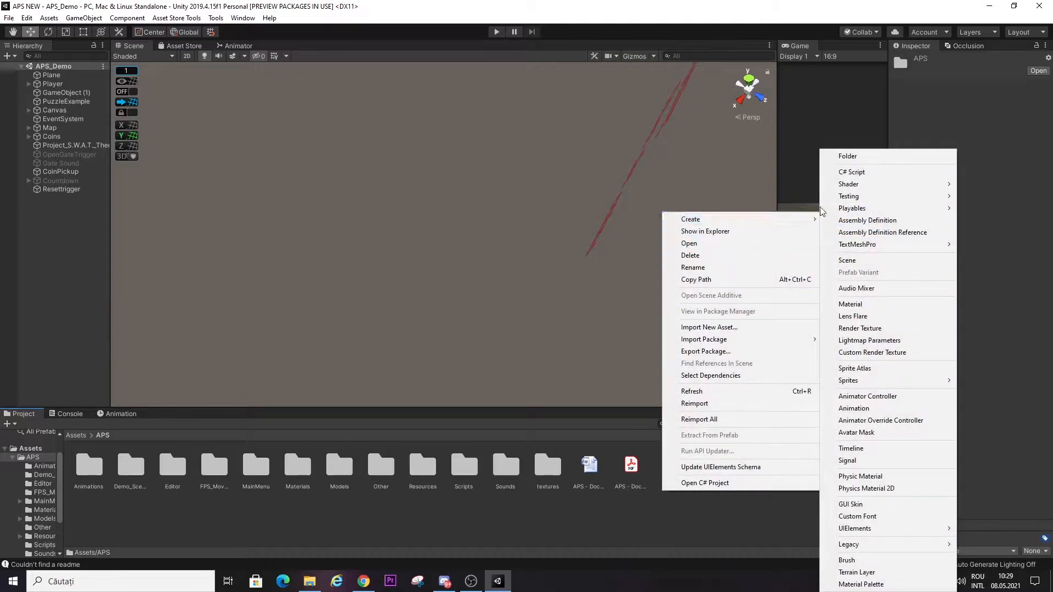
pyautogui.click(847, 260)
pyautogui.write('Tutorial')
pyautogui.press('Return')
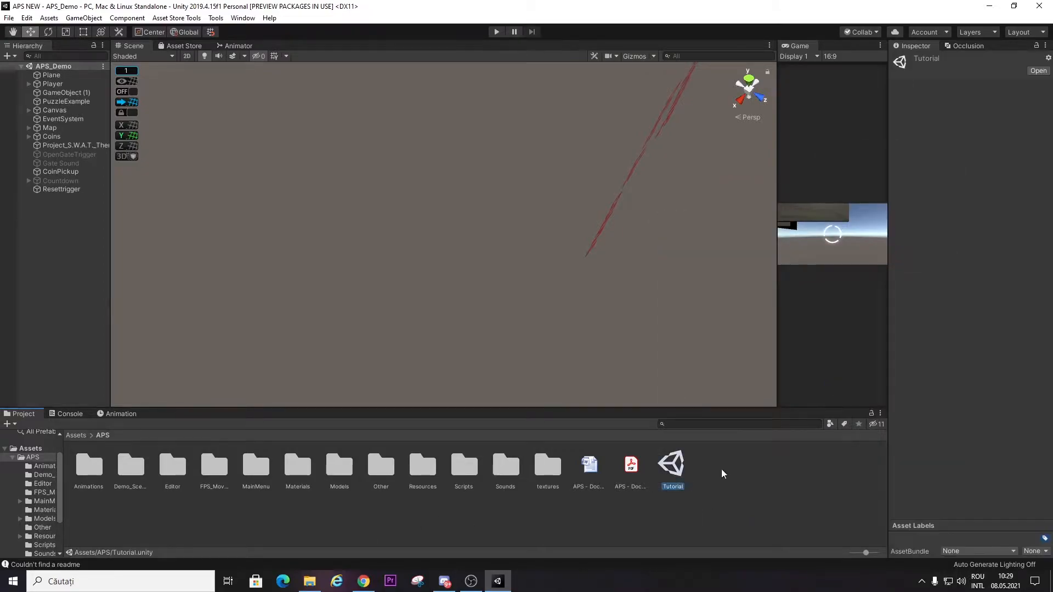
# - Open the Tutorial scene and delete its default camera
pyautogui.doubleClick(671, 466)
pyautogui.click(57, 75)
pyautogui.press('Delete')
# - Add a 3D plane to the Tutorial scene
pyautogui.rightClick(61, 149)
pyautogui.moveTo(146, 265)
pyautogui.click(186, 309)
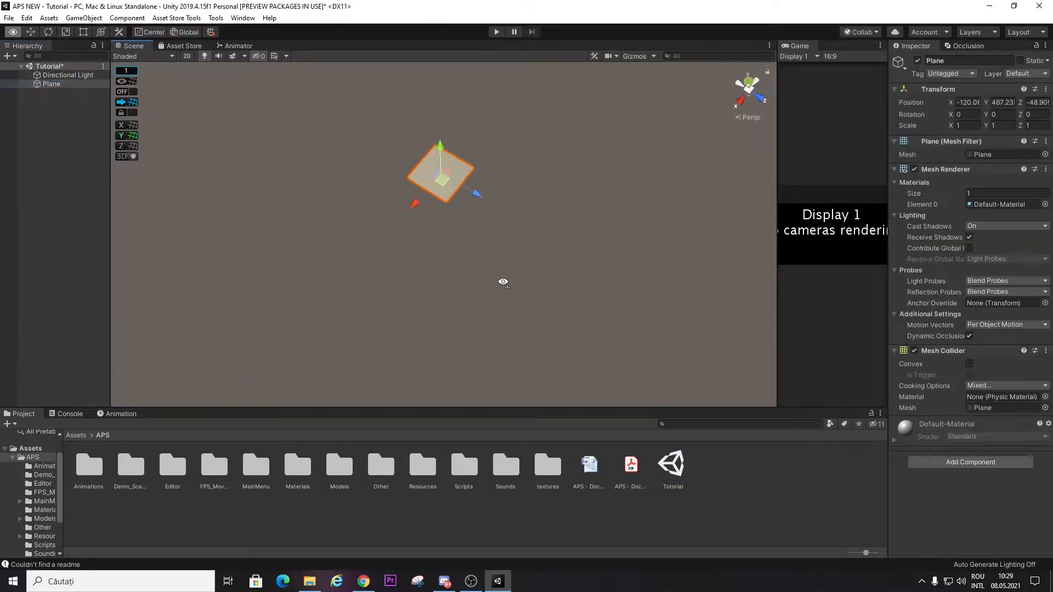
pyautogui.moveTo(500, 276); pyautogui.dragTo(494, 269, button='right')
pyautogui.rightClick(59, 179)
pyautogui.click(200, 297)
pyautogui.moveTo(471, 230); pyautogui.dragTo(496, 310, button='right')
pyautogui.press('Delete')
# - Create an empty game object and open the Advanced Puzzle System's player controller creator
pyautogui.rightClick(79, 221)
pyautogui.click(108, 325)
pyautogui.click(215, 17)
pyautogui.moveTo(291, 65)
pyautogui.moveTo(400, 87)
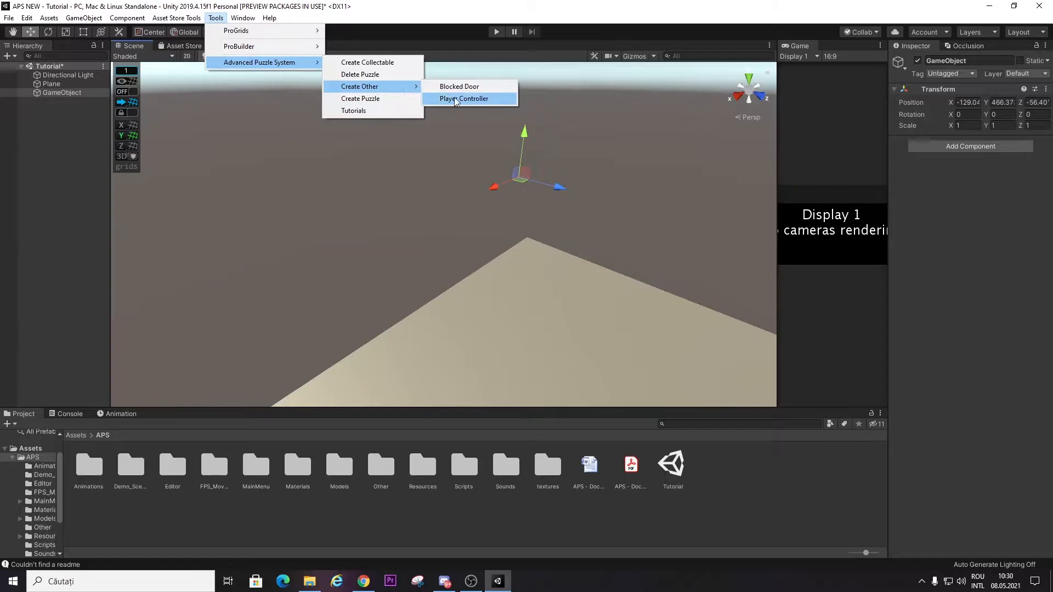
pyautogui.click(482, 99)
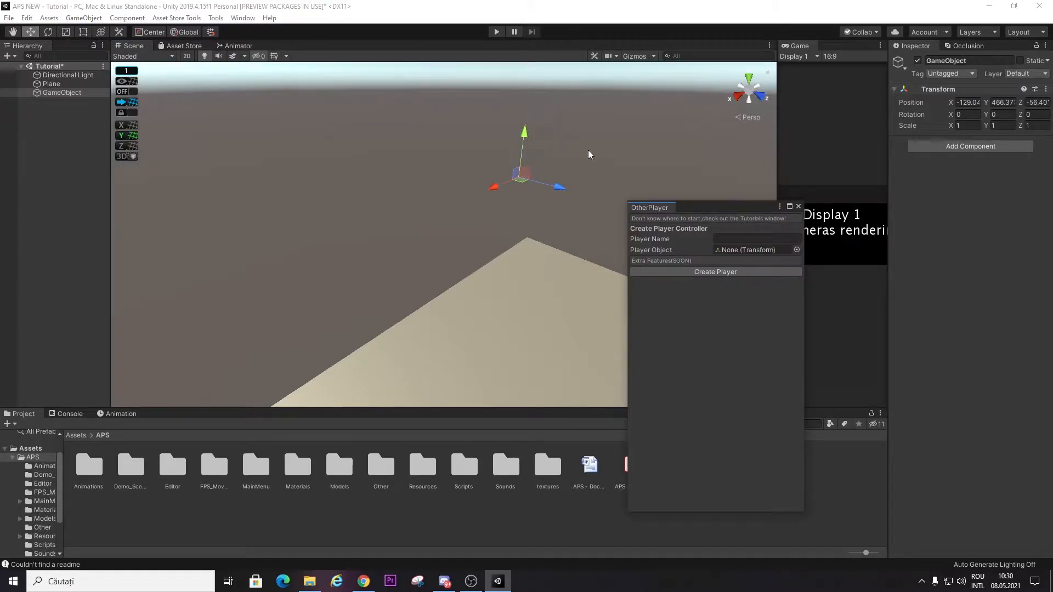
# - Assign GameObject as the player object, name it Player and create the player controller
pyautogui.moveTo(64, 94); pyautogui.dragTo(747, 248)
pyautogui.click(744, 239)
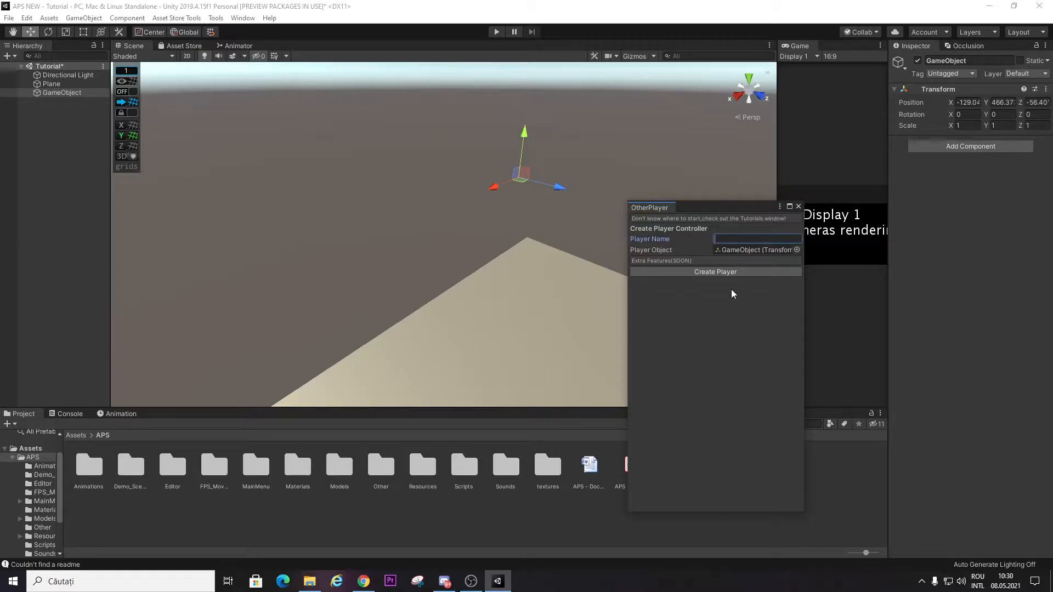
pyautogui.write('Player')
pyautogui.click(722, 271)
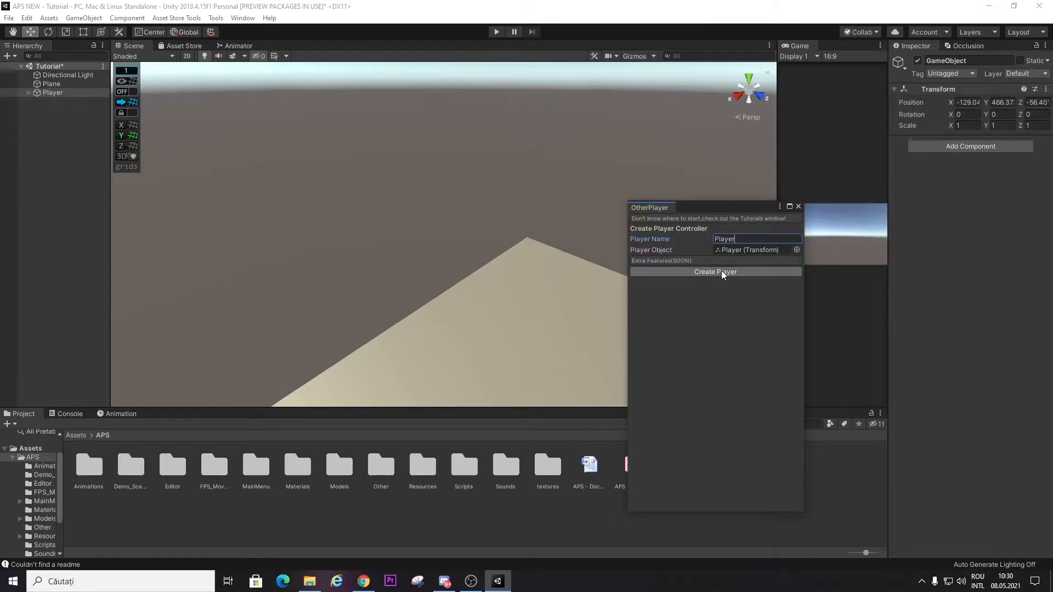
# - Select the player(Clone) child of Player and frame it in the scene view
pyautogui.moveTo(762, 187); pyautogui.dragTo(576, 159, button='right')
pyautogui.click(28, 94)
pyautogui.click(67, 102)
pyautogui.moveTo(329, 192)
pyautogui.mouseDown(button='right')
pyautogui.moveTo(197, 195)
pyautogui.moveTo(625, 183)
pyautogui.moveTo(217, 141)
pyautogui.moveTo(61, 170)
pyautogui.moveTo(252, 184)
pyautogui.mouseUp(button='right')
pyautogui.press('f')
pyautogui.moveTo(417, 219); pyautogui.dragTo(430, 261, button='right')
pyautogui.press('s')
# - Add a second plane to the scene and place it near the player capsule
pyautogui.rightClick(48, 156)
pyautogui.moveTo(99, 271)
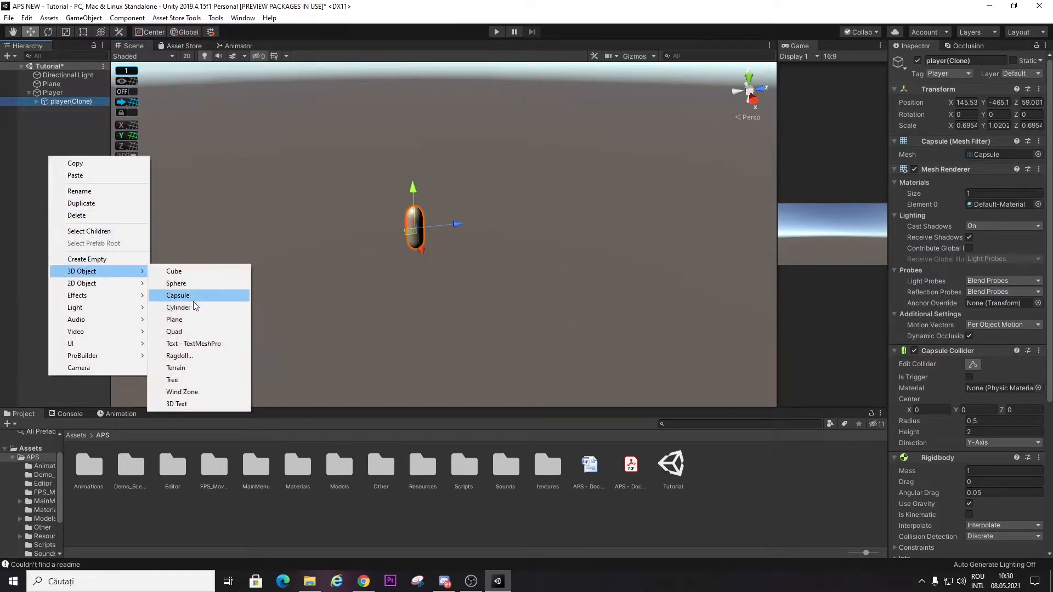
pyautogui.click(175, 319)
pyautogui.moveTo(657, 254); pyautogui.dragTo(788, 209, button='right')
pyautogui.moveTo(705, 145); pyautogui.dragTo(629, 280)
pyautogui.moveTo(648, 328); pyautogui.dragTo(426, 331)
pyautogui.moveTo(426, 331); pyautogui.dragTo(282, 467, button='right')
# - Add a cube and try turning it into another player controller named su
pyautogui.rightClick(53, 204)
pyautogui.moveTo(63, 320)
pyautogui.click(137, 320)
pyautogui.moveTo(508, 190); pyautogui.dragTo(335, 211, button='right')
pyautogui.click(216, 18)
pyautogui.moveTo(309, 64)
pyautogui.moveTo(409, 87)
pyautogui.click(455, 99)
pyautogui.moveTo(52, 119); pyautogui.dragTo(744, 251)
pyautogui.click(751, 239)
pyautogui.write('su')
pyautogui.click(722, 271)
# - Select the player(Clone) child of su and try shifting it in the scene
pyautogui.moveTo(548, 257)
pyautogui.mouseDown(button='right')
pyautogui.moveTo(777, 226)
pyautogui.moveTo(780, 260)
pyautogui.mouseUp(button='right')
pyautogui.click(29, 119)
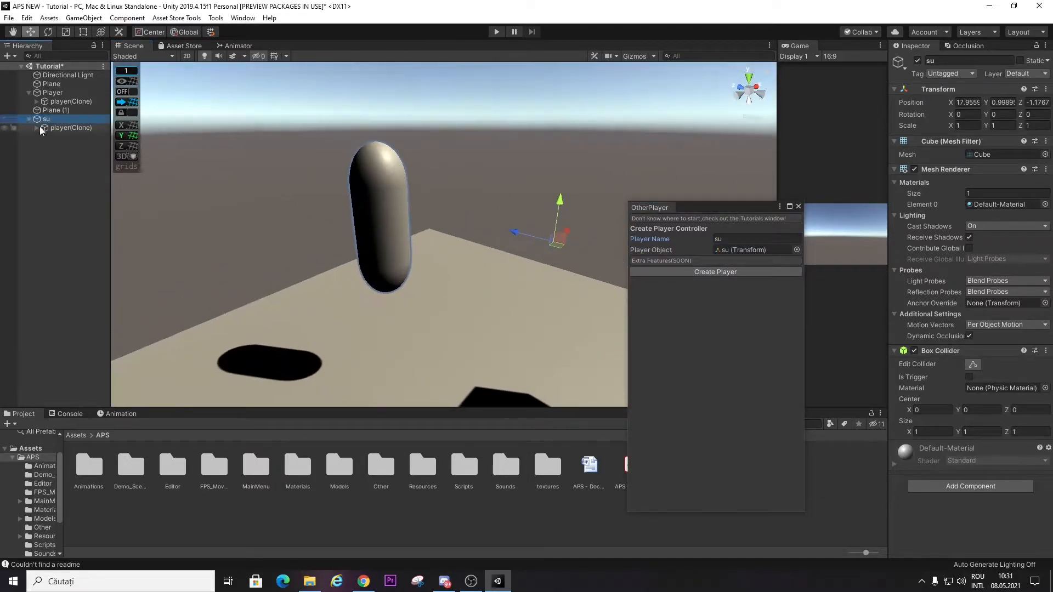
pyautogui.click(70, 128)
pyautogui.moveTo(192, 192); pyautogui.dragTo(281, 209, button='right')
pyautogui.click(280, 210)
pyautogui.click(70, 128)
pyautogui.moveTo(279, 209)
pyautogui.mouseDown()
pyautogui.moveTo(509, 242)
pyautogui.moveTo(311, 219)
pyautogui.mouseUp()
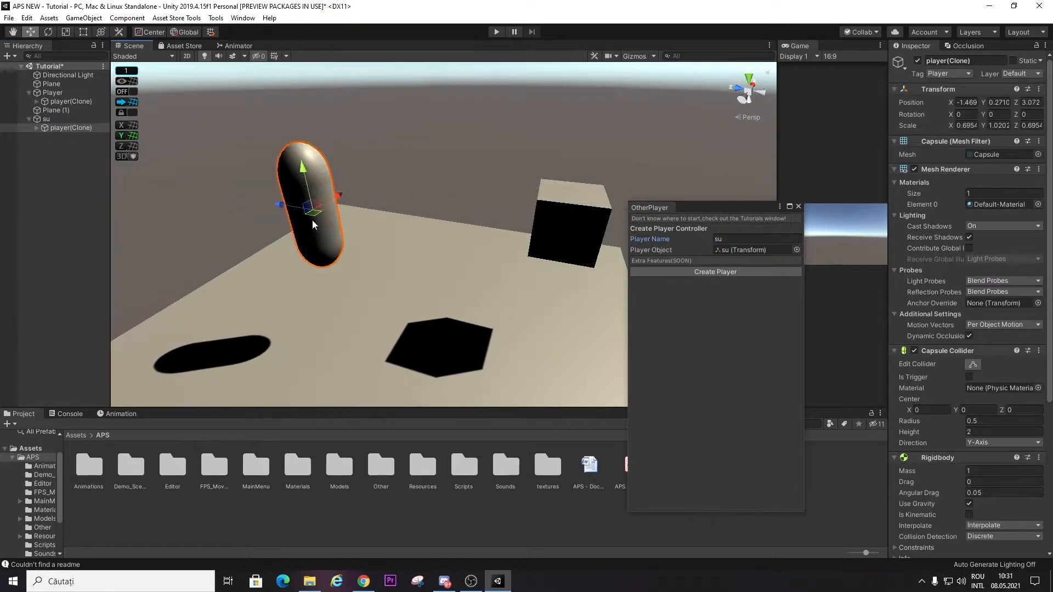
# - Undo the su player controller and its cube, and close the player creator
pyautogui.hotkey('ctrl', 'z')
pyautogui.hotkey('ctrl', 'z')
pyautogui.hotkey('ctrl', 'z')
pyautogui.hotkey('ctrl', 'z')
pyautogui.click(798, 206)
pyautogui.hotkey('ctrl', 'z')
pyautogui.hotkey('ctrl', 'z')
pyautogui.hotkey('ctrl', 'z')
pyautogui.moveTo(496, 173); pyautogui.dragTo(469, 203)
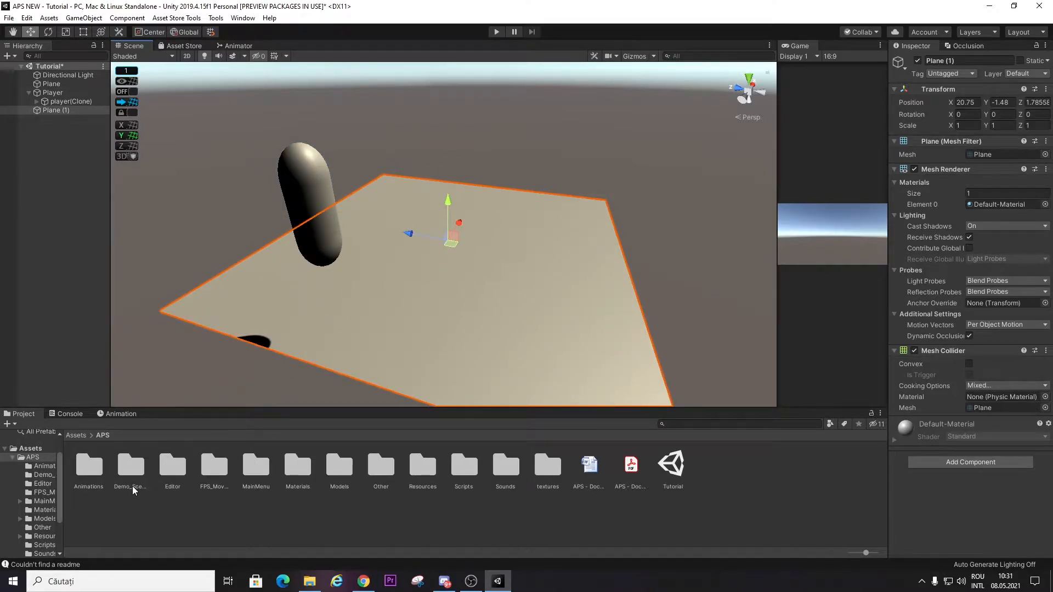
# - Look through the Resources folder and its Prefabs subfolder
pyautogui.doubleClick(421, 467)
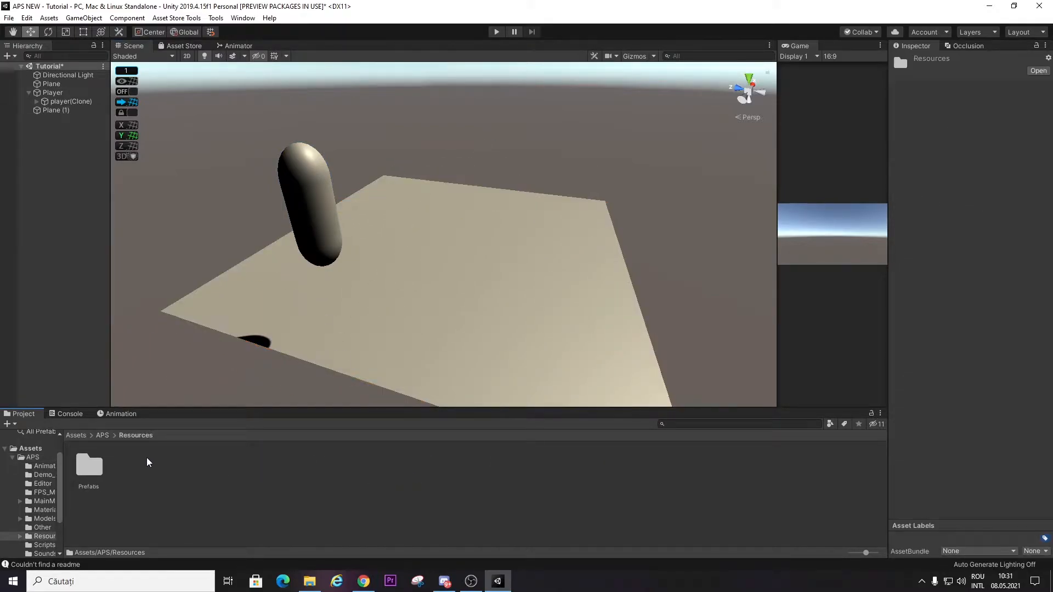
pyautogui.doubleClick(92, 465)
pyautogui.moveTo(88, 465); pyautogui.dragTo(343, 526)
pyautogui.click(140, 438)
# - Move Plane (1) beneath the player capsule, to about X 15.7
pyautogui.moveTo(449, 126); pyautogui.dragTo(434, 196, button='right')
pyautogui.click(551, 237)
pyautogui.moveTo(530, 230); pyautogui.dragTo(392, 382)
# - Scale up Plane (1) evenly as a larger ground surface and adjust the placement
pyautogui.press('r')
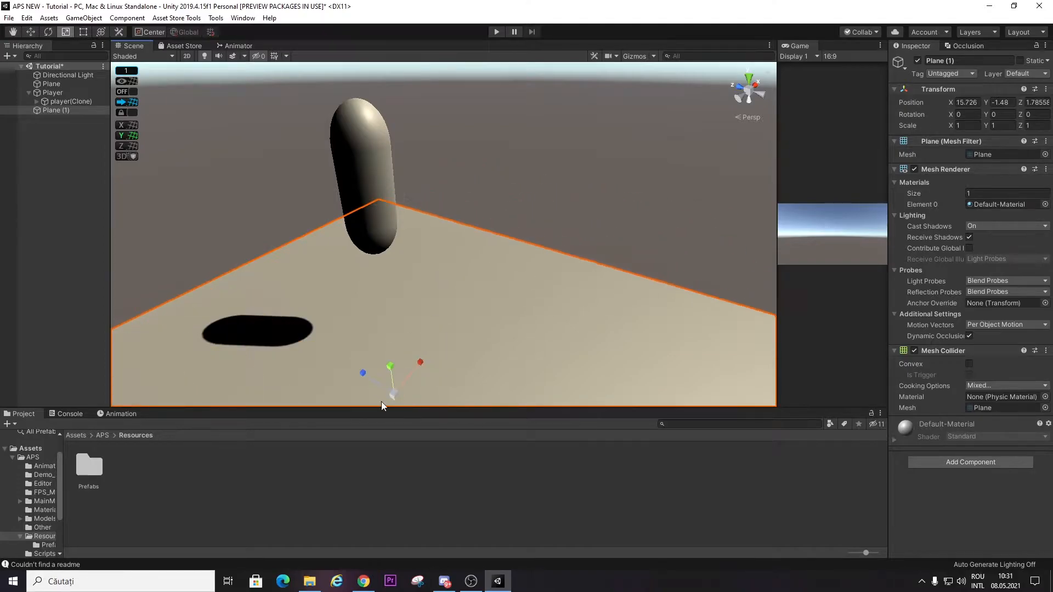
pyautogui.moveTo(379, 406); pyautogui.dragTo(429, 318, button='right')
pyautogui.moveTo(433, 302); pyautogui.dragTo(741, 246)
pyautogui.press('w')
pyautogui.scroll(-4, 492, 238)
pyautogui.moveTo(491, 237); pyautogui.dragTo(461, 235, button='right')
pyautogui.scroll(-4, 461, 236)
pyautogui.moveTo(485, 239); pyautogui.dragTo(475, 166)
pyautogui.moveTo(504, 258); pyautogui.dragTo(494, 181, button='right')
pyautogui.press('w')
# - Create another empty game object and open the Advanced Puzzle System's puzzle creator
pyautogui.click(35, 160)
pyautogui.rightClick(83, 278)
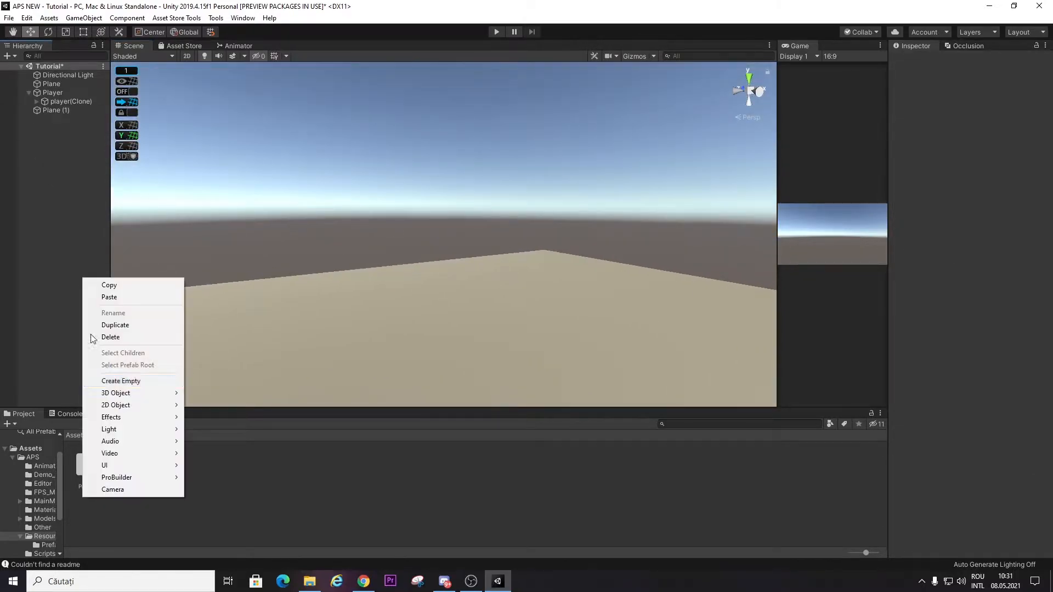
pyautogui.click(121, 381)
pyautogui.click(81, 214)
pyautogui.click(219, 21)
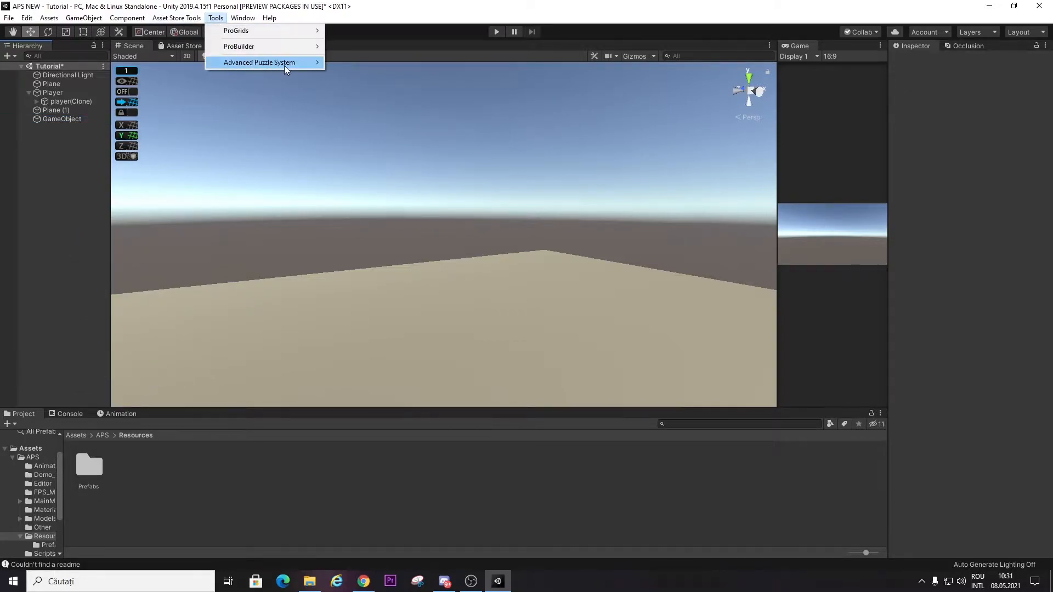
pyautogui.moveTo(285, 65)
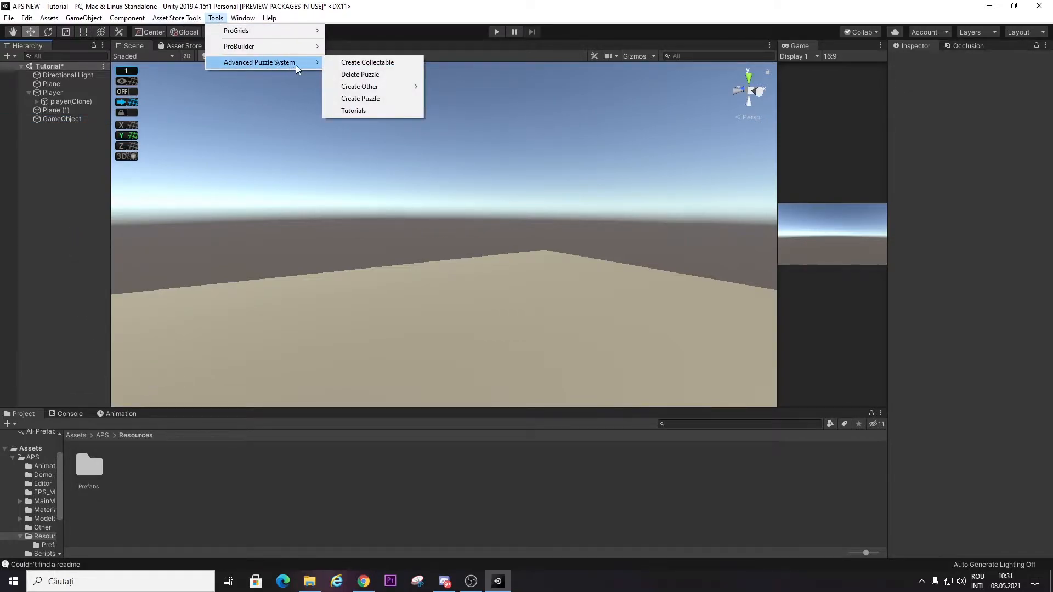
pyautogui.click(377, 99)
pyautogui.moveTo(384, 215); pyautogui.dragTo(453, 113)
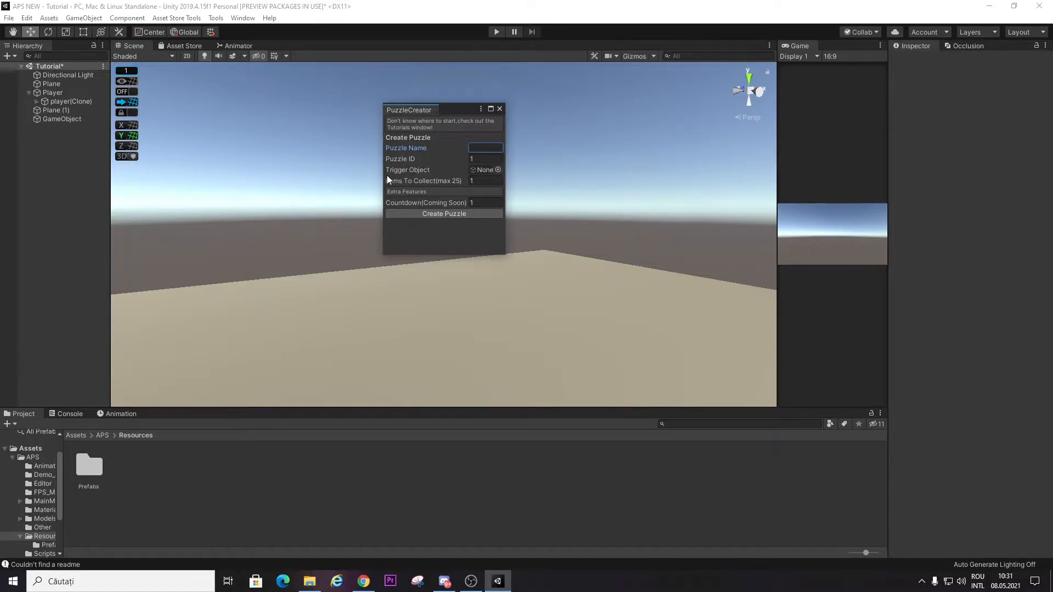
# - Assign the new GameObject as the trigger object and name the puzzle PuzzleTutorial
pyautogui.moveTo(54, 118); pyautogui.dragTo(482, 189)
pyautogui.write('PuzzleTu')
pyautogui.write('torial')
pyautogui.click(482, 160)
# - Set the items to collect to 2, create the puzzle and close the puzzle creator
pyautogui.click(487, 182)
pyautogui.doubleClick(485, 181)
pyautogui.press('BackSpace')
pyautogui.write('2')
pyautogui.press('BackSpace')
pyautogui.click(450, 214)
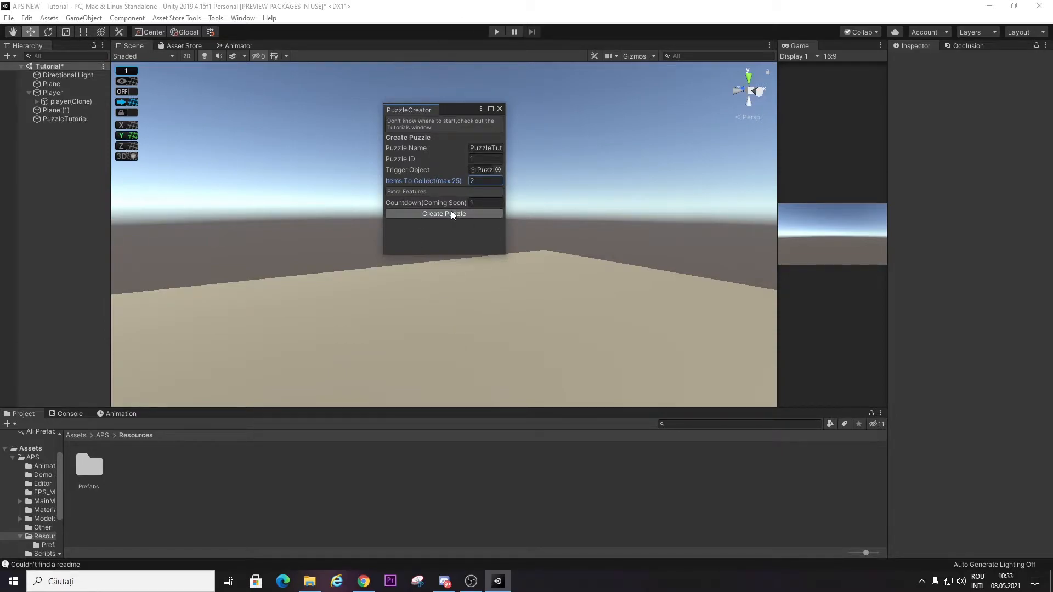
pyautogui.click(497, 107)
# - Examine the Puzzle ID, To Collect and object slots of PuzzleTutorial's Advanced Puzzle System component
pyautogui.click(78, 119)
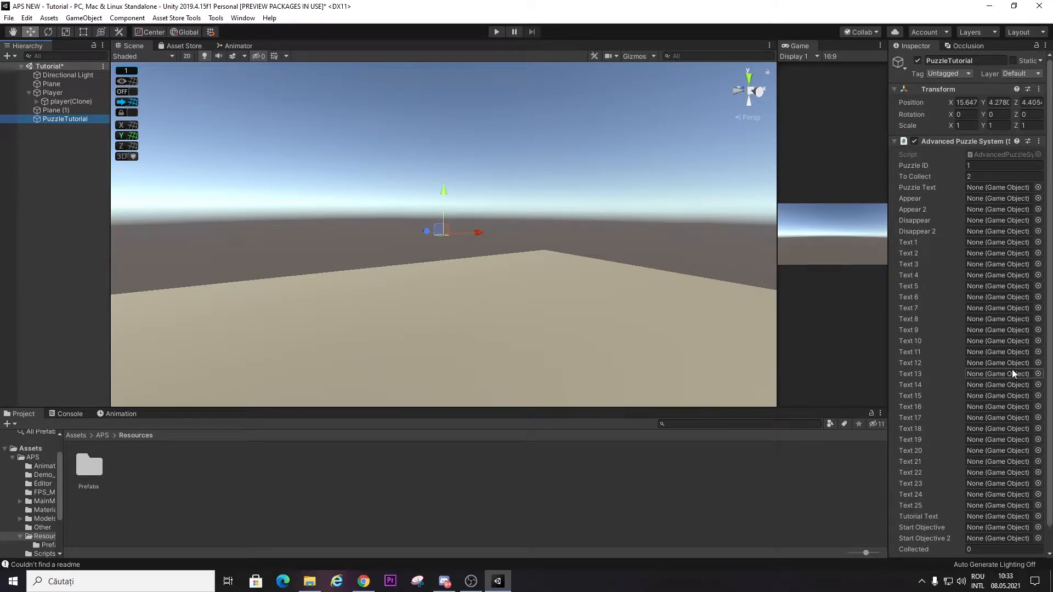
pyautogui.scroll(-1, 1012, 269)
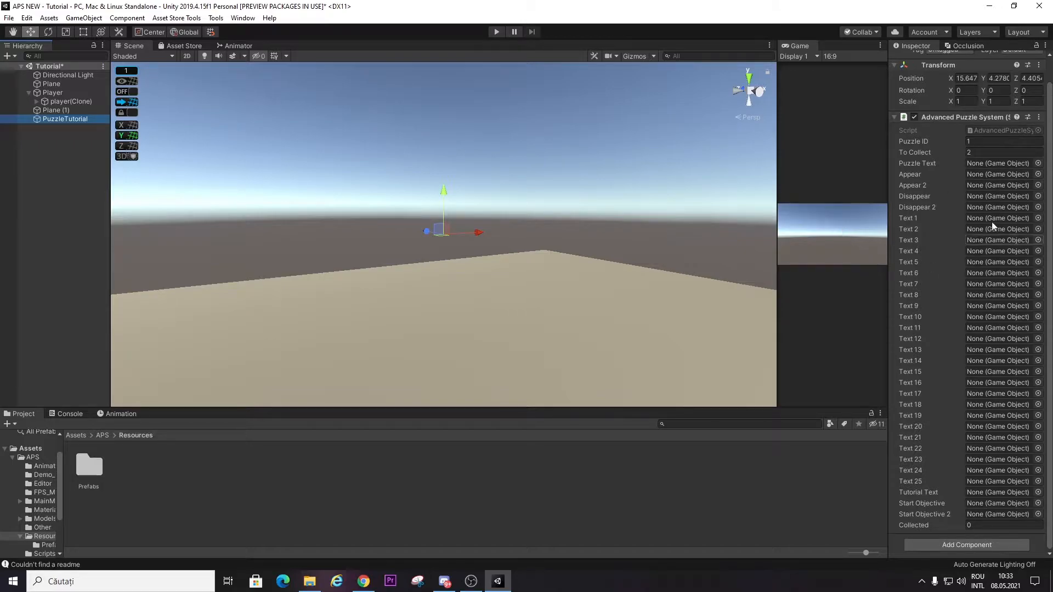
pyautogui.click(969, 141)
pyautogui.click(989, 154)
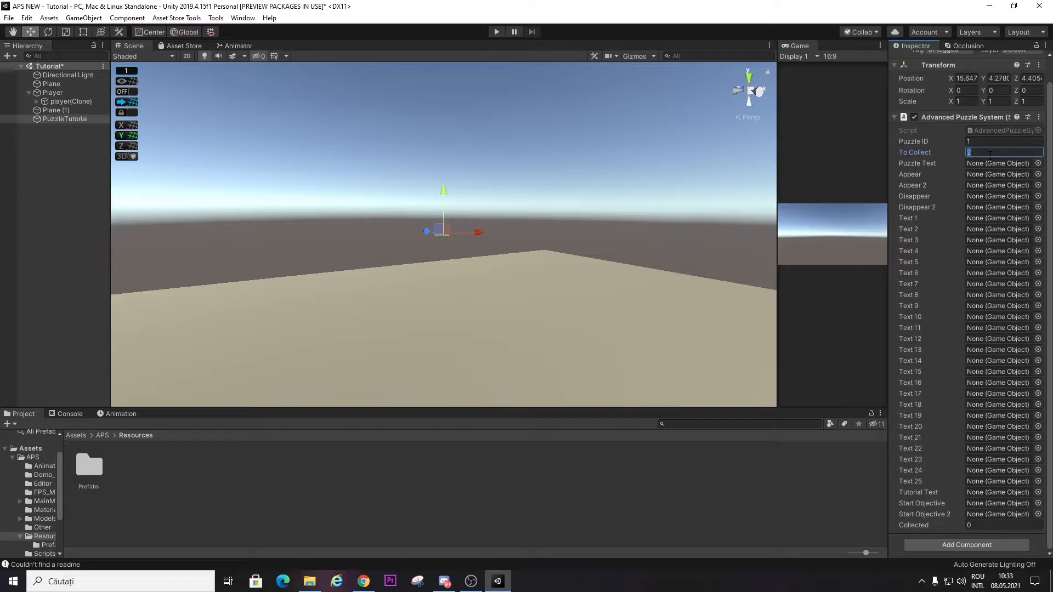
pyautogui.click(990, 156)
# - Add a TextMeshPro UI text to the scene
pyautogui.rightClick(29, 252)
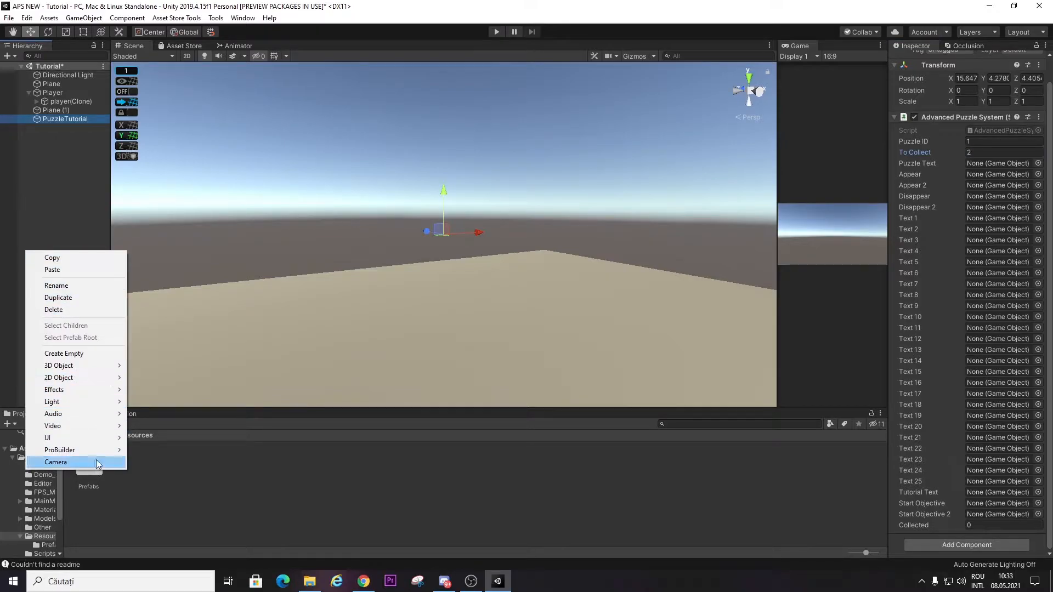
pyautogui.moveTo(104, 405)
pyautogui.moveTo(103, 440)
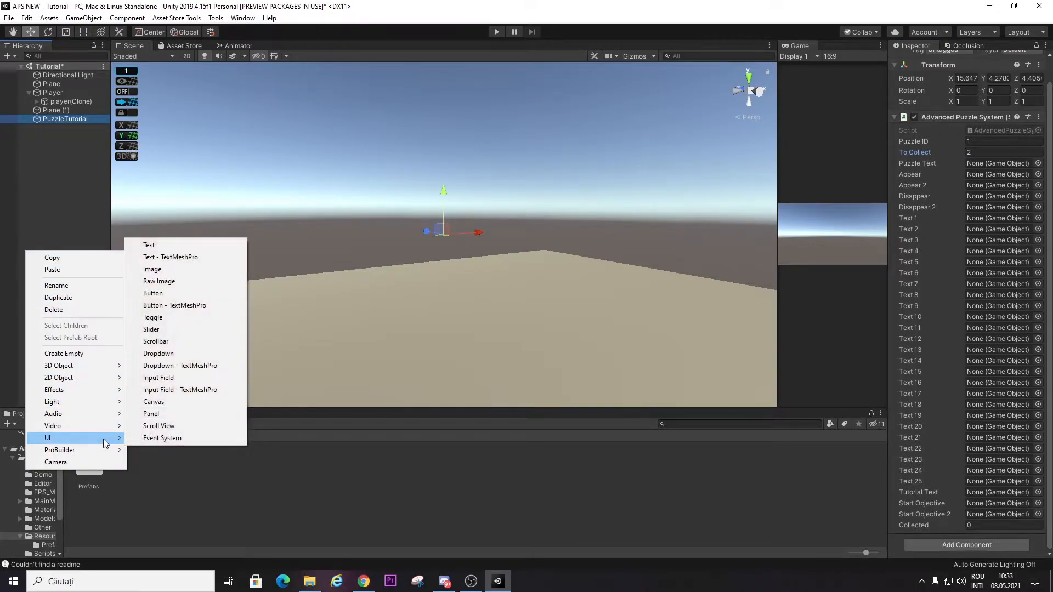
pyautogui.click(160, 258)
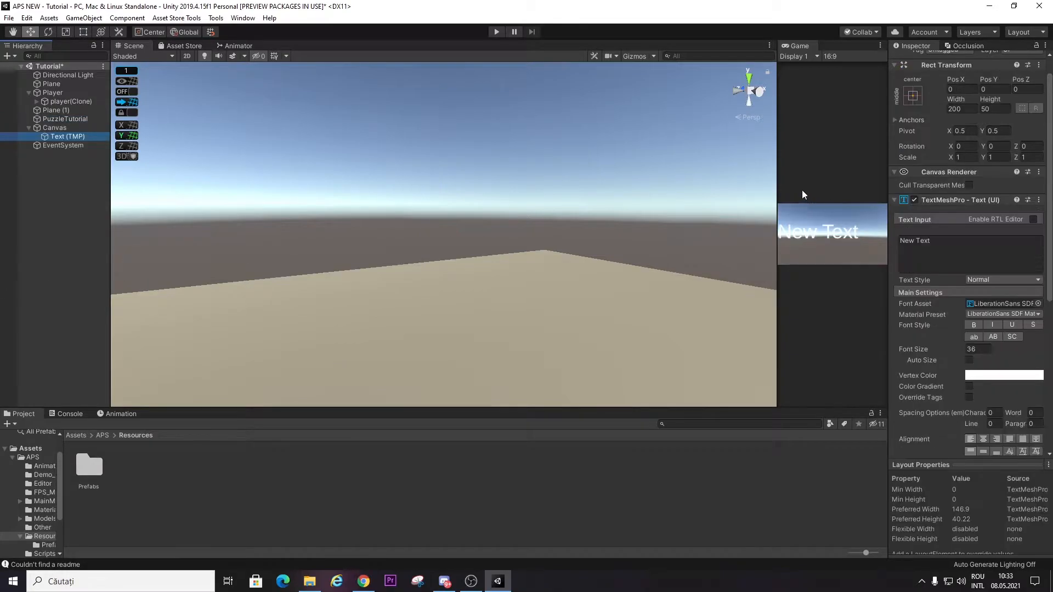
# - Enlarge the game view and set the text's font asset to JazzCreateBubble
pyautogui.moveTo(777, 162); pyautogui.dragTo(595, 162)
pyautogui.click(1037, 304)
pyautogui.click(929, 333)
pyautogui.doubleClick(928, 334)
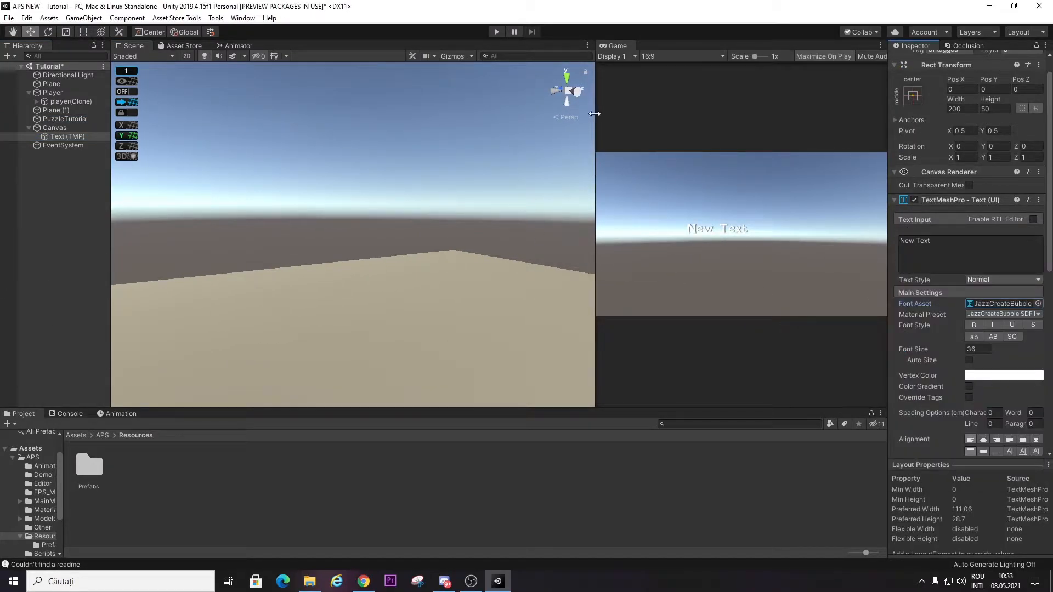
# - Scale the text up evenly to about 2.53 and move it sideways to about Pos X -248.5
pyautogui.moveTo(594, 114); pyautogui.dragTo(3, 235)
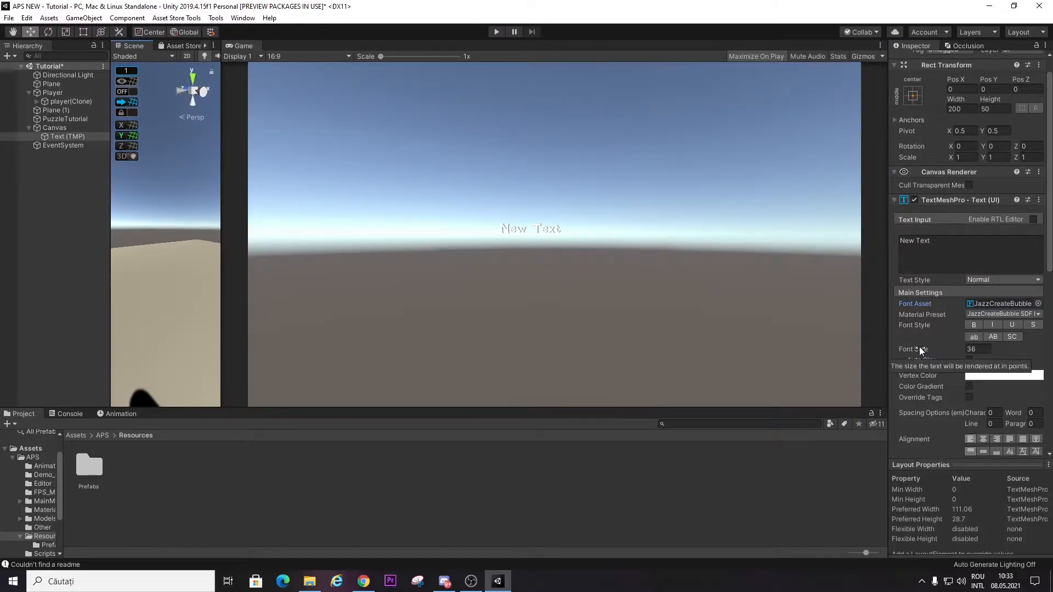
pyautogui.doubleClick(16, 135)
pyautogui.moveTo(159, 239); pyautogui.dragTo(155, 237, button='right')
pyautogui.press('r')
pyautogui.moveTo(175, 228); pyautogui.dragTo(257, 221)
pyautogui.press('w')
pyautogui.moveTo(197, 234); pyautogui.dragTo(123, 202)
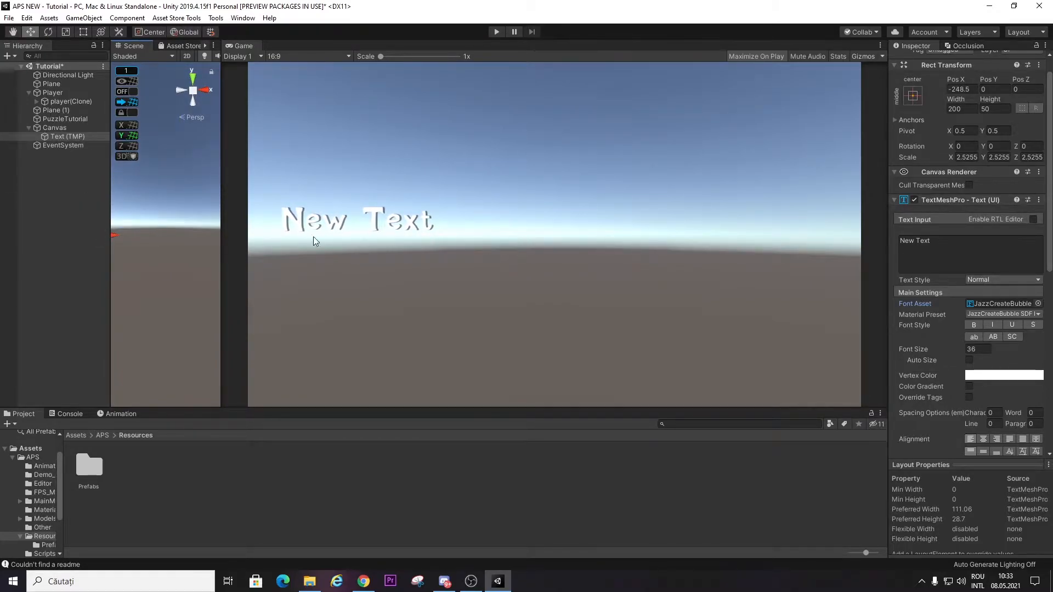
# - Raise the text on the canvas to about Pos Y 152
pyautogui.moveTo(220, 101); pyautogui.dragTo(732, 101)
pyautogui.moveTo(230, 208); pyautogui.dragTo(269, 222, button='right')
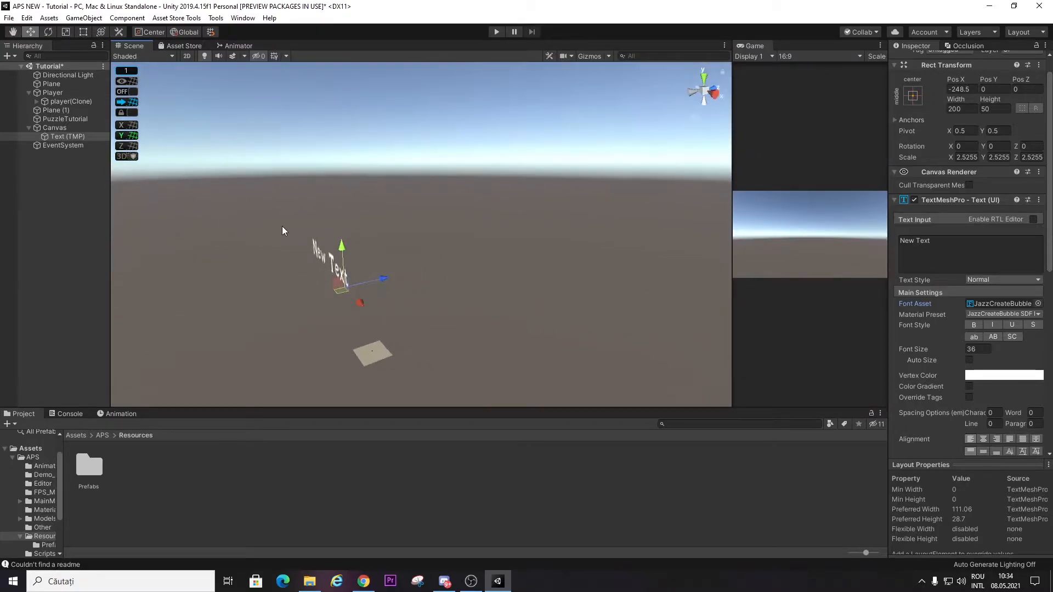
pyautogui.moveTo(336, 249); pyautogui.dragTo(338, 177)
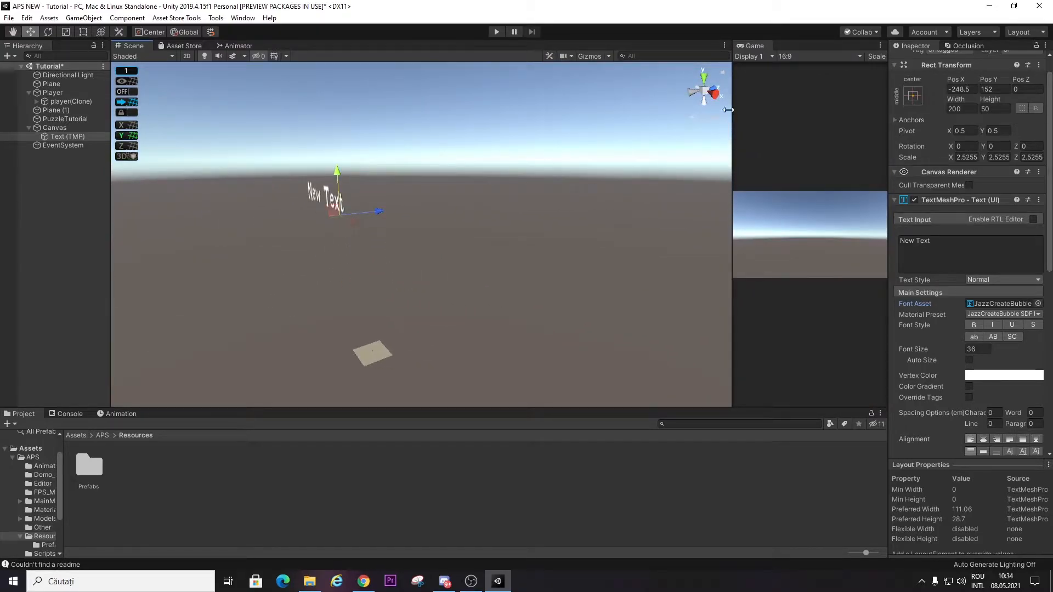
# - Enlarge the game view again and replace the text's content with "Objective:"
pyautogui.moveTo(731, 117); pyautogui.dragTo(4, 221)
pyautogui.click(963, 239)
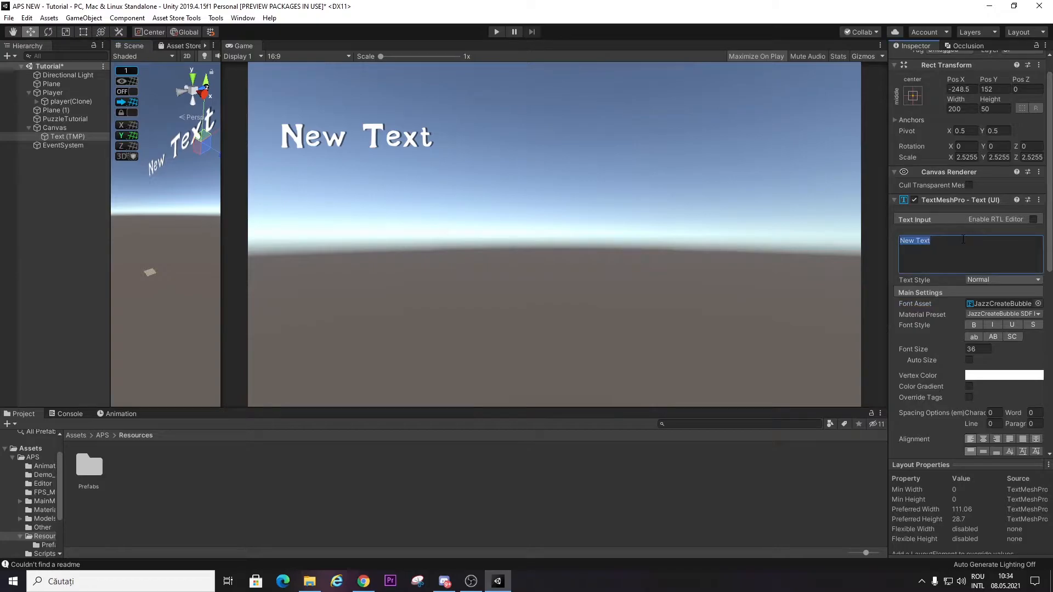
pyautogui.write('Objective:')
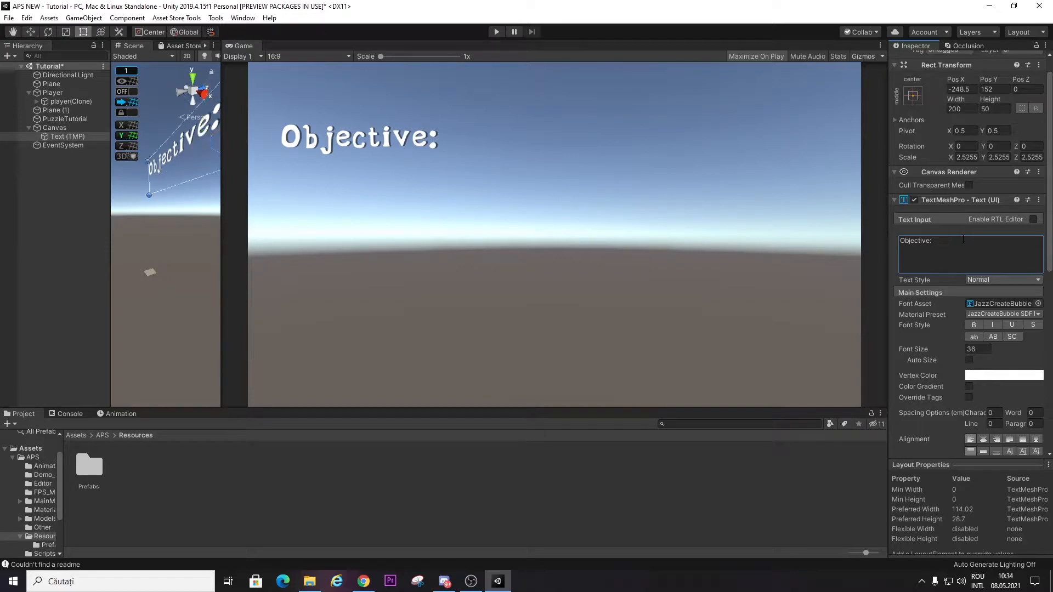
# - Add a second line reading "Collect the coins" below "Objective:" in the text's content
pyautogui.press('e')
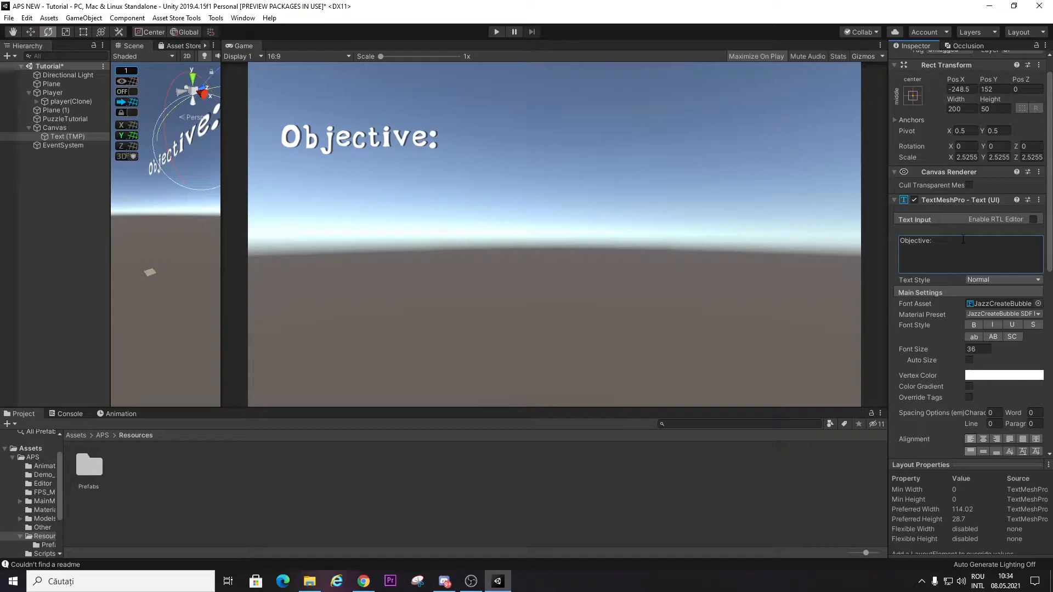
pyautogui.click(947, 246)
pyautogui.write('Col')
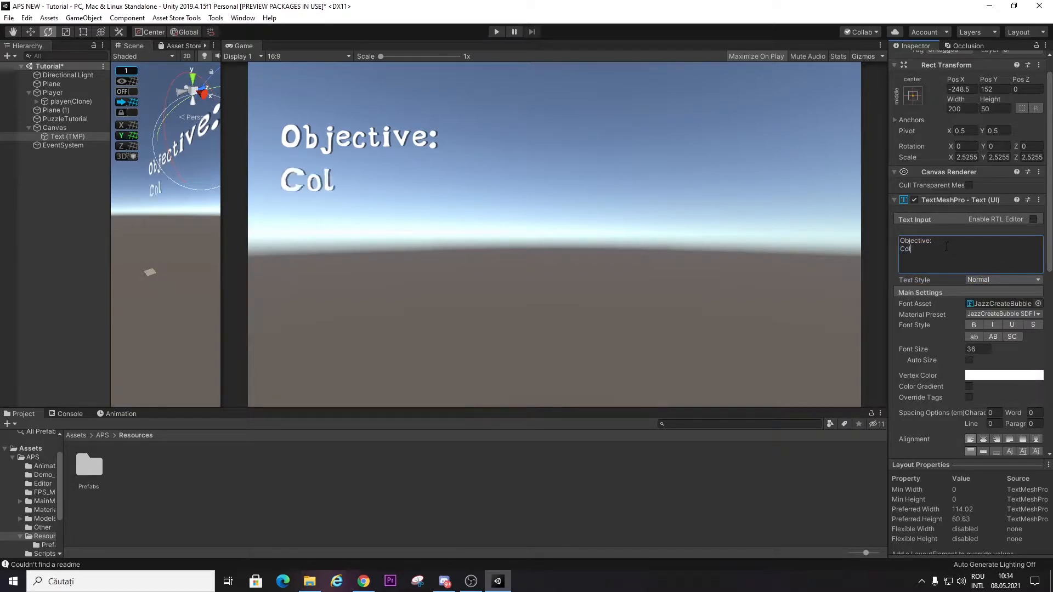
pyautogui.write('lect the coins')
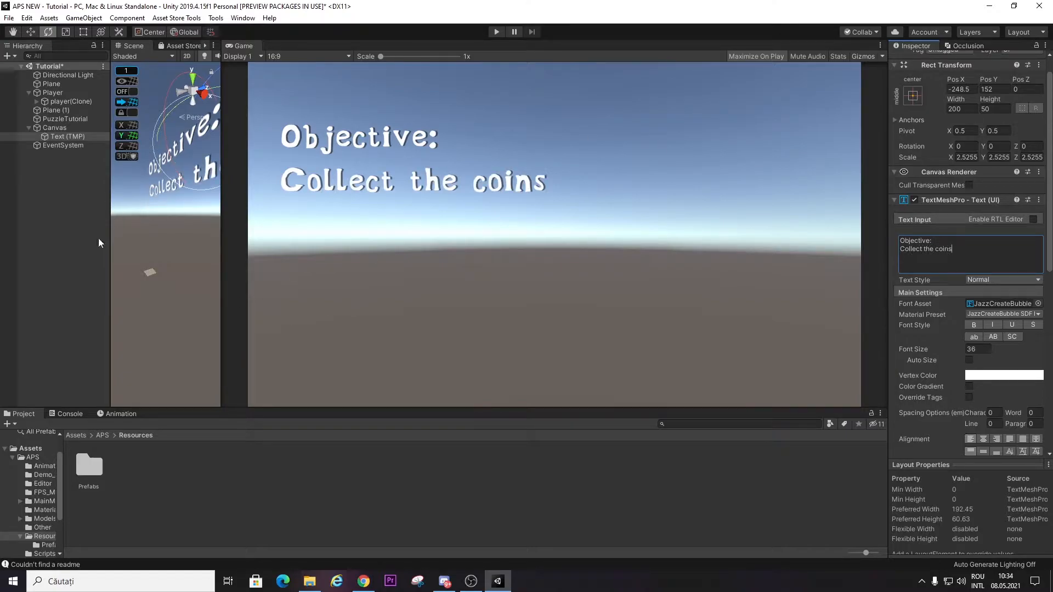
# - Scale the objective text down evenly to about 1.77 and shift it sideways to about Pos X -335
pyautogui.click(51, 137)
pyautogui.press('r')
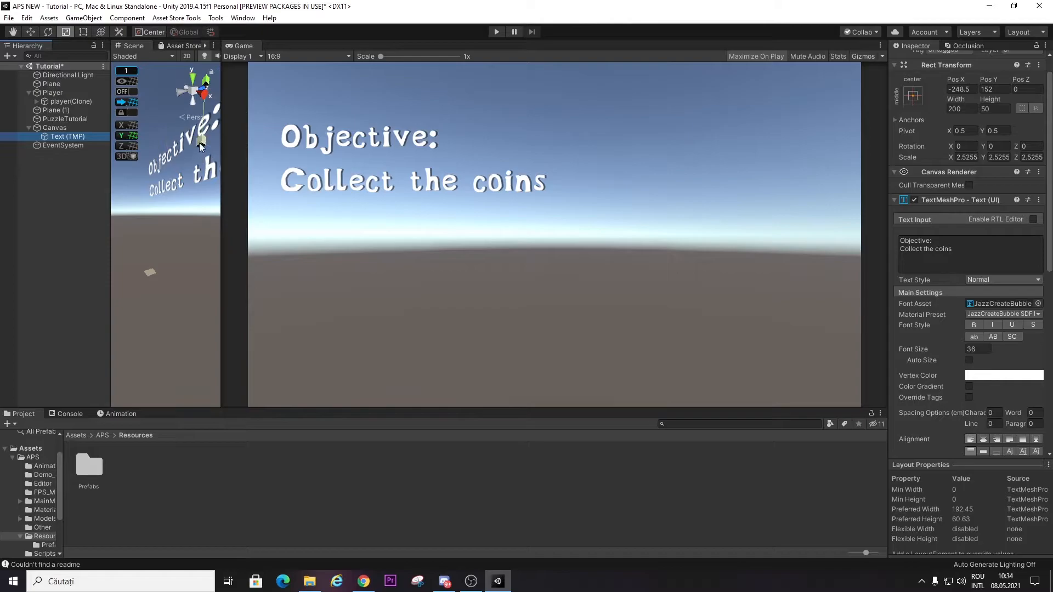
pyautogui.moveTo(201, 146); pyautogui.dragTo(221, 113)
pyautogui.press('w')
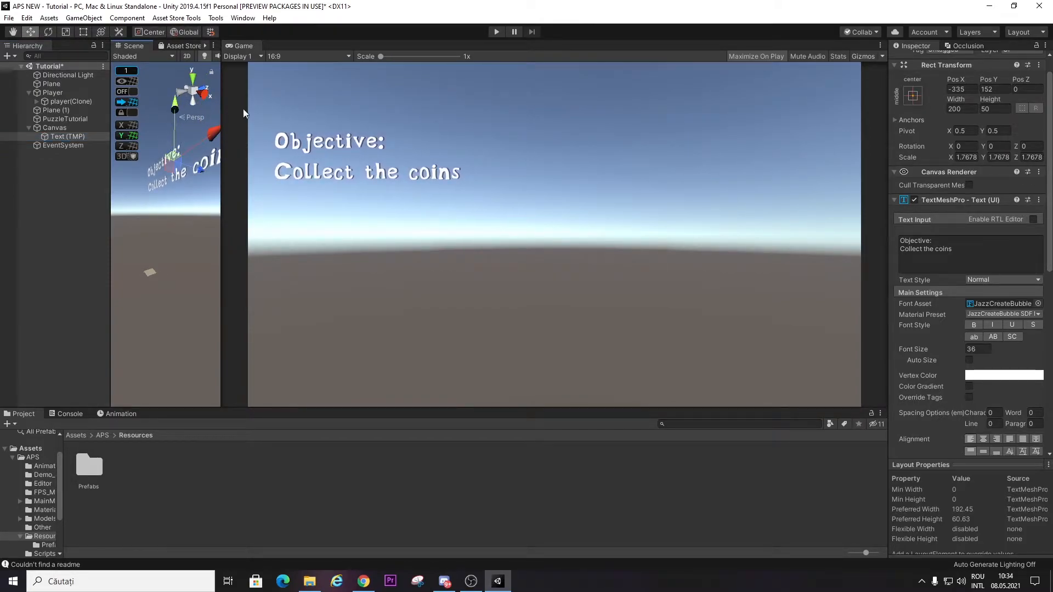
# - Assign the objective text object as the Puzzle Text of PuzzleTutorial's Advanced Puzzle System component
pyautogui.moveTo(133, 374); pyautogui.dragTo(117, 340, button='right')
pyautogui.click(165, 261)
pyautogui.press('f')
pyautogui.moveTo(154, 243); pyautogui.dragTo(181, 268, button='right')
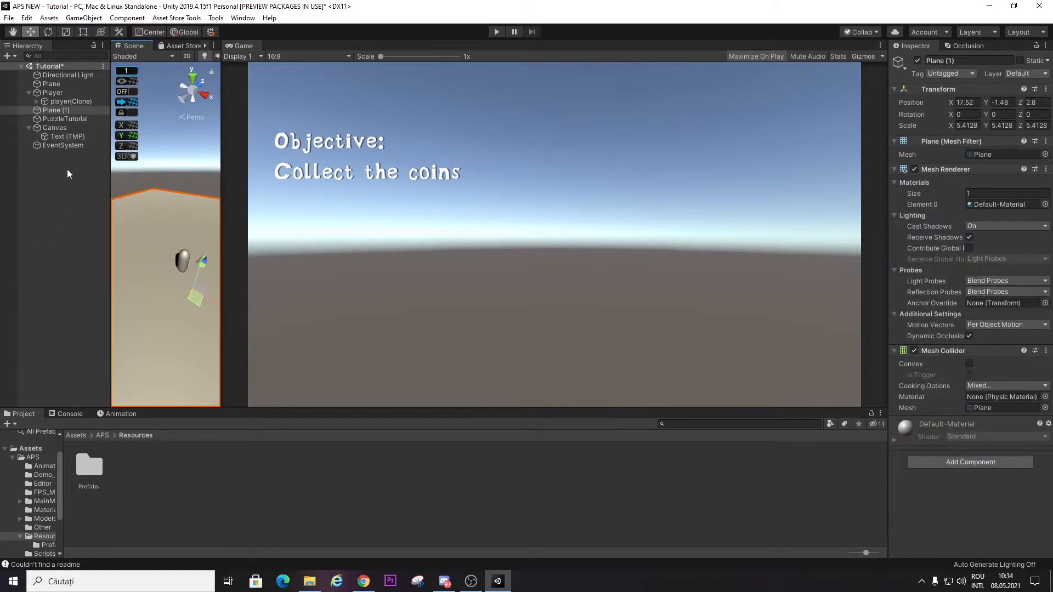
pyautogui.click(65, 119)
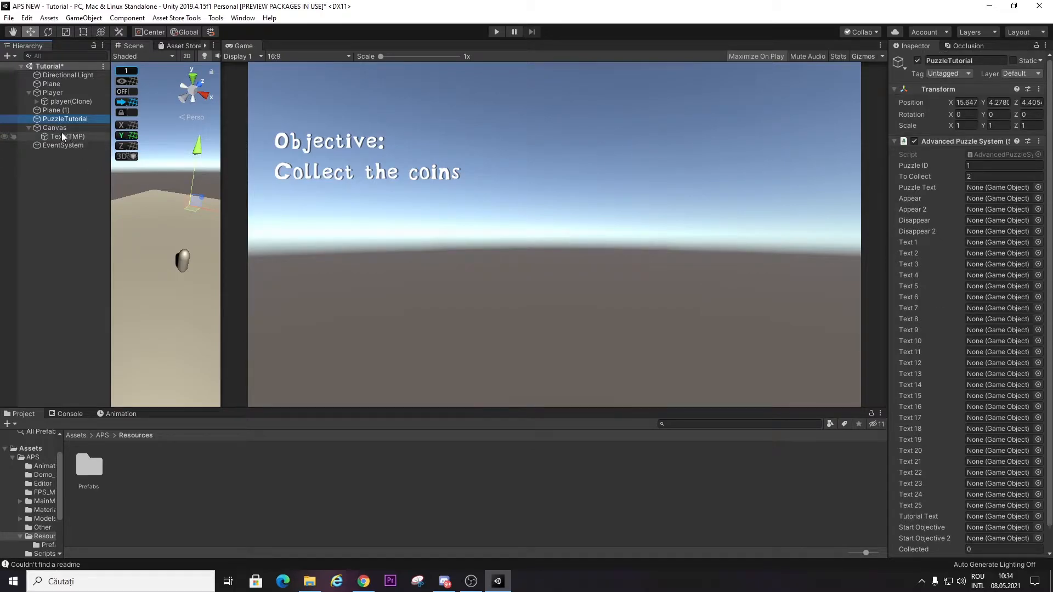
pyautogui.moveTo(75, 138); pyautogui.dragTo(1006, 189)
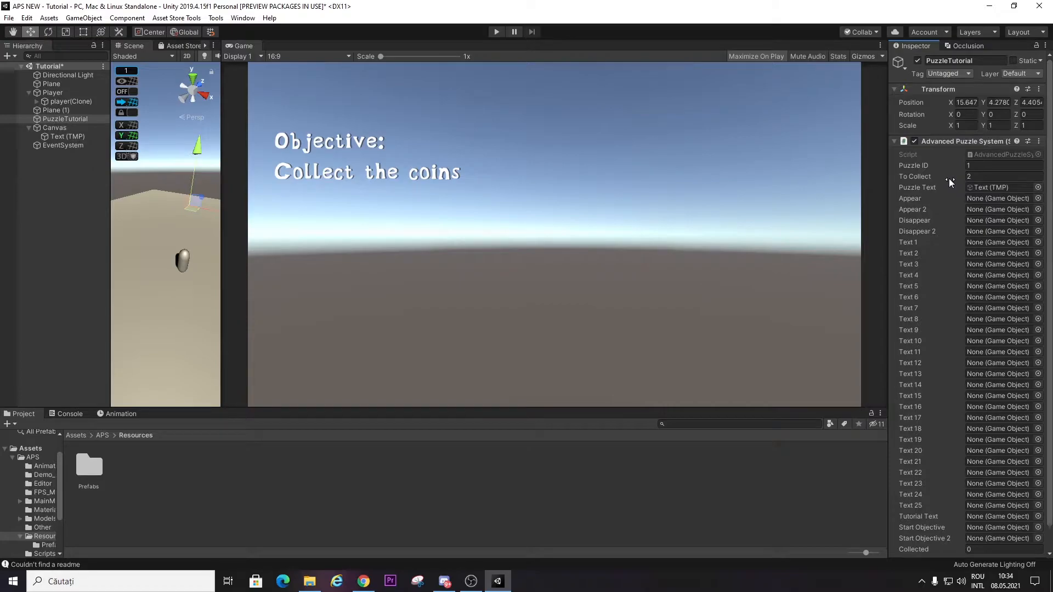
# - Deactivate the objective text object and rename it as PuzzleText
pyautogui.click(48, 137)
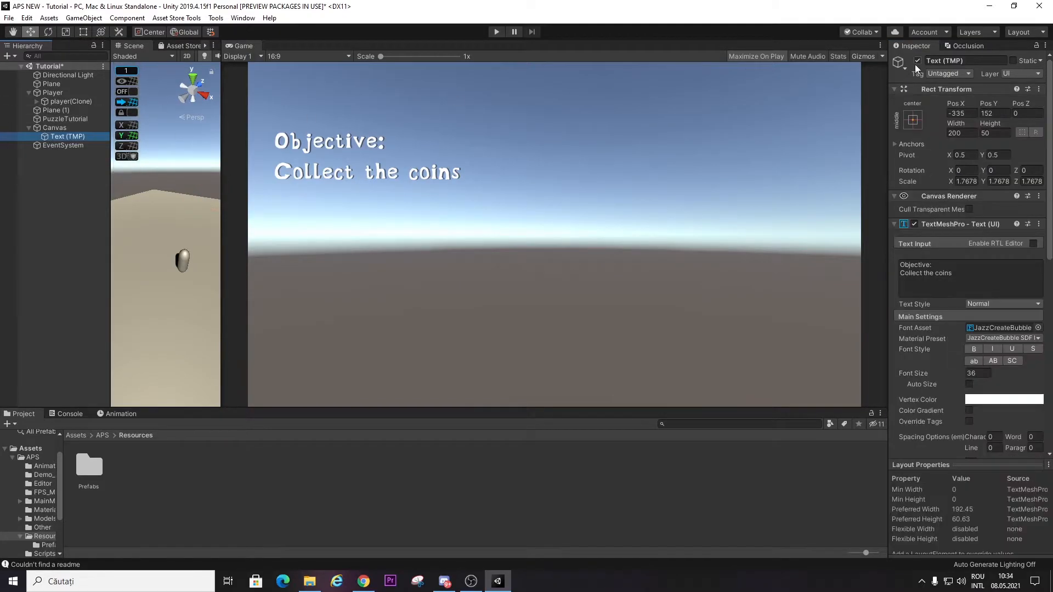
pyautogui.click(917, 60)
pyautogui.click(962, 60)
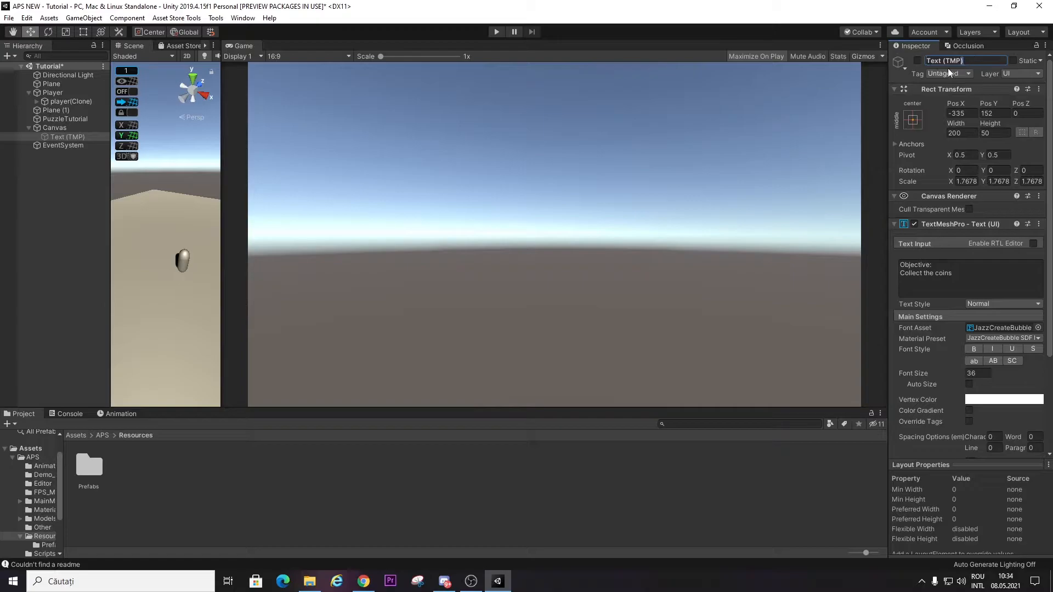
pyautogui.write('PuzzleText')
pyautogui.press('Return')
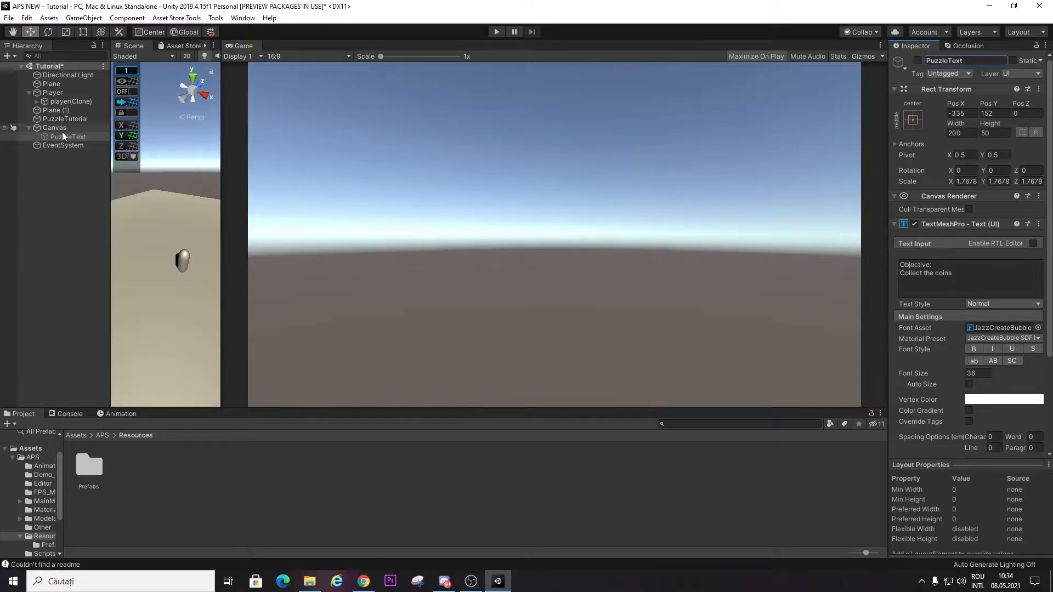
# - Examine the Appear, Disappear, numbered Text and Start Objective fields of PuzzleTutorial's Advanced Puzzle System component
pyautogui.click(83, 118)
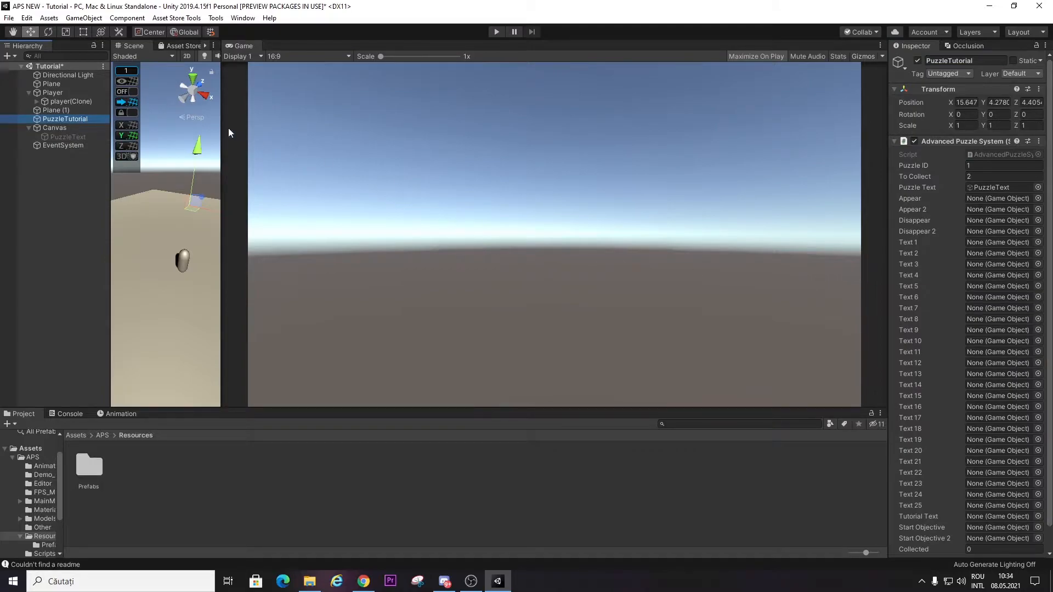
pyautogui.moveTo(222, 125); pyautogui.dragTo(959, 167)
pyautogui.moveTo(554, 205); pyautogui.dragTo(524, 179, button='right')
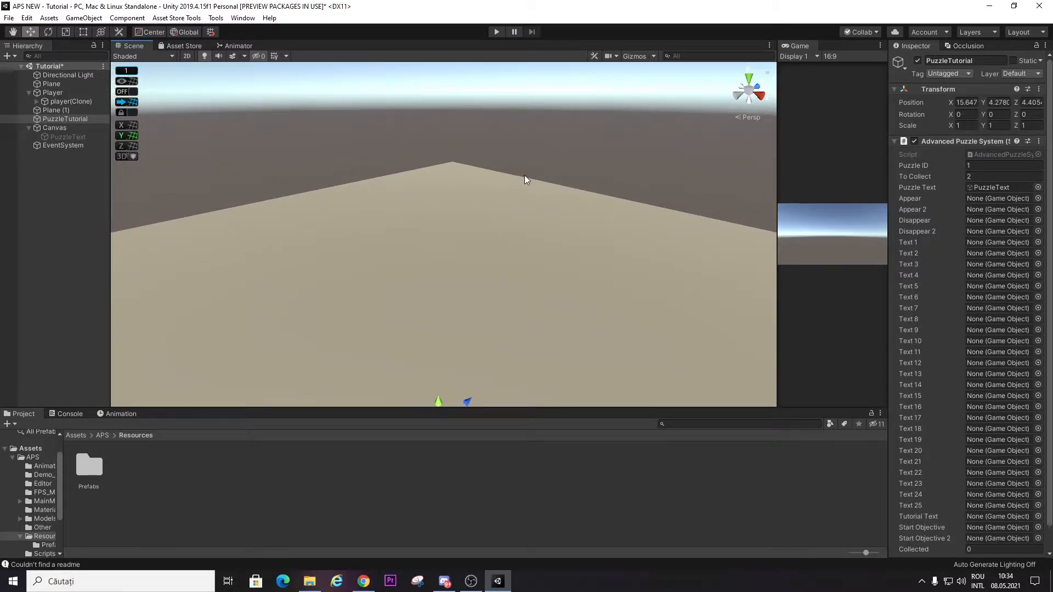
pyautogui.moveTo(775, 87); pyautogui.dragTo(222, 91)
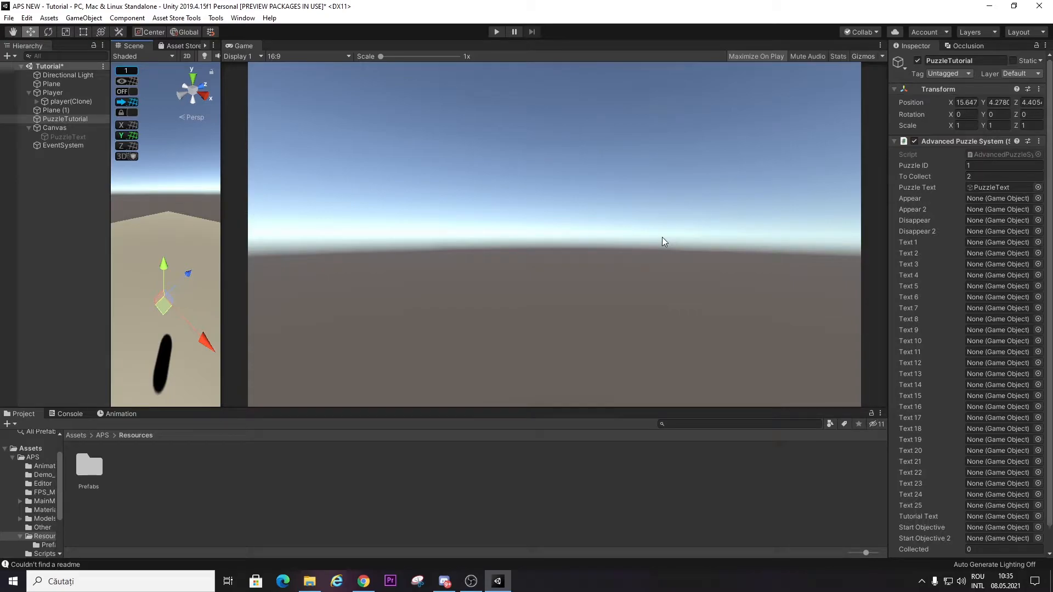
pyautogui.moveTo(1049, 386); pyautogui.dragTo(1050, 415)
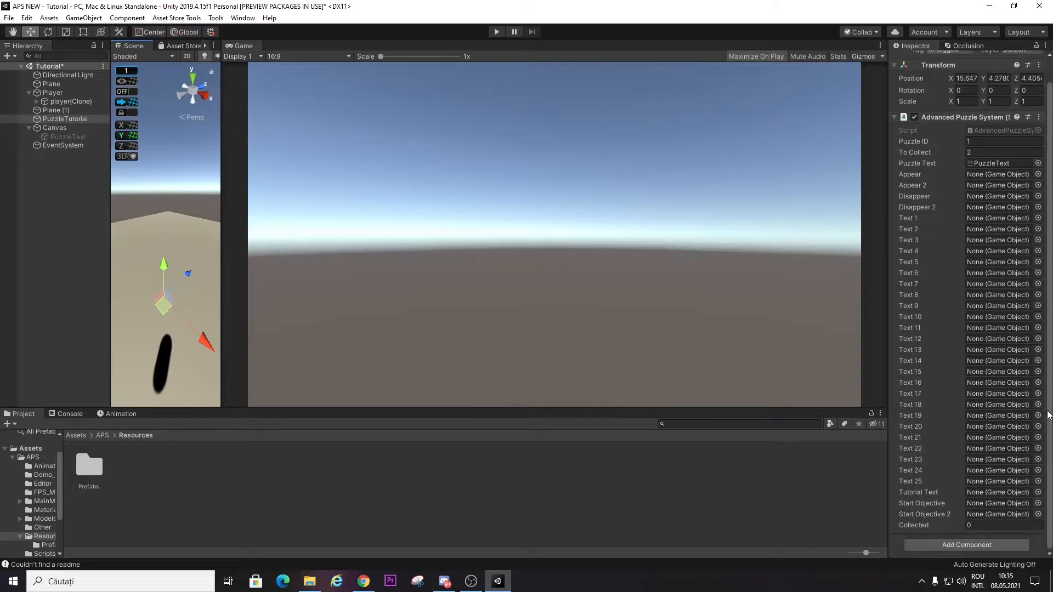
pyautogui.scroll(1, 1008, 396)
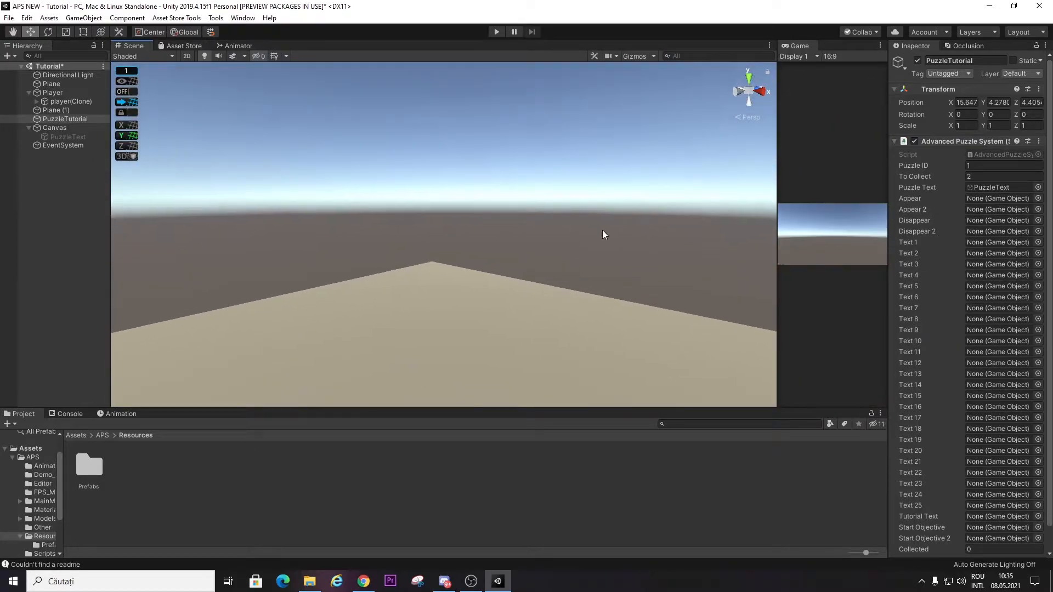
pyautogui.scroll(-2, 1024, 361)
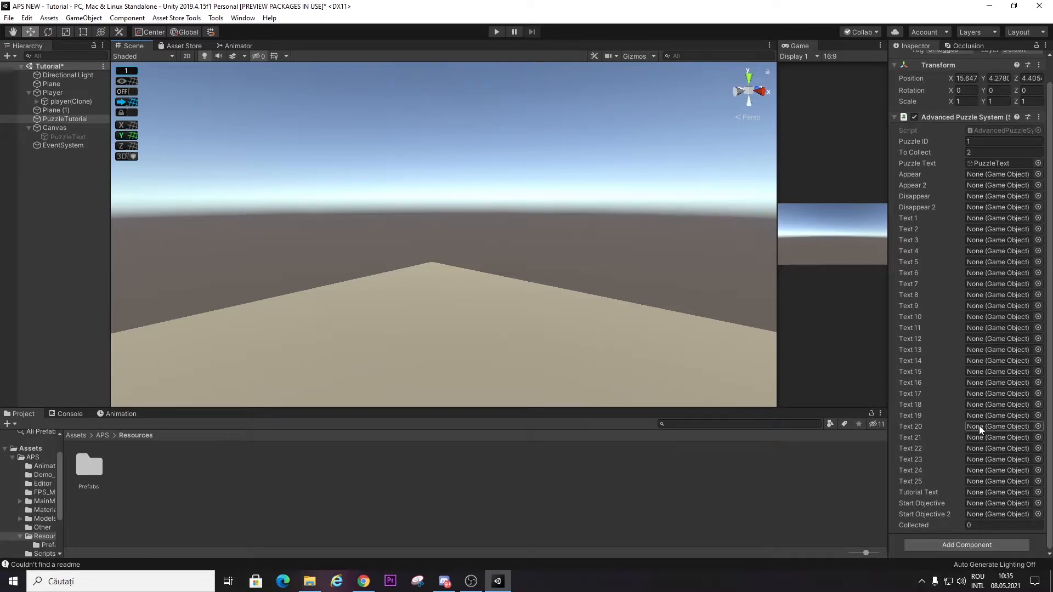
pyautogui.scroll(2, 987, 434)
pyautogui.moveTo(603, 274); pyautogui.dragTo(421, 209, button='right')
pyautogui.press('s')
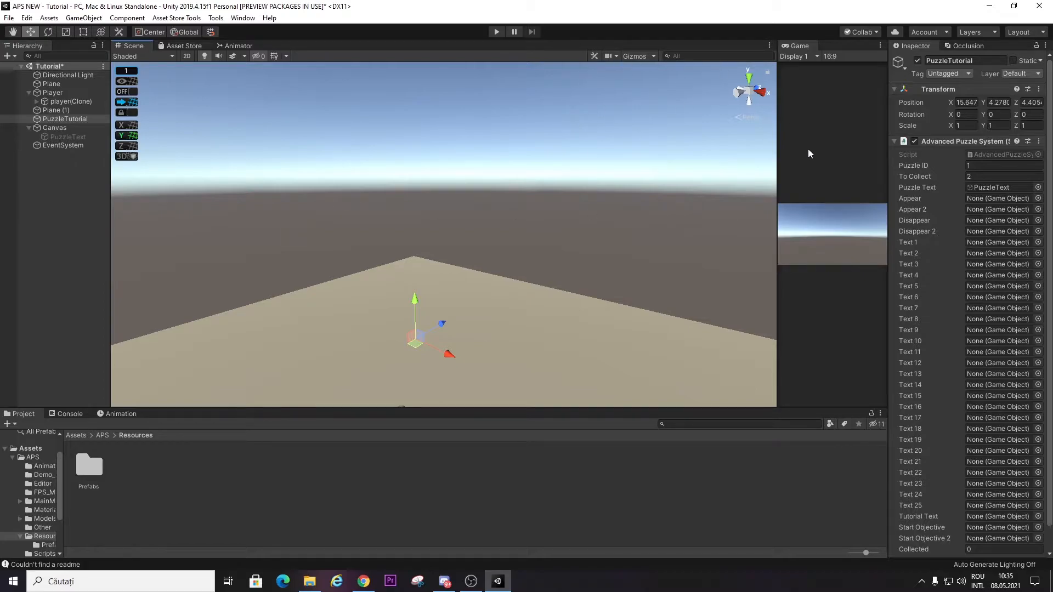
# - Create a second TextMeshPro text under the Canvas, enlarge the game view and focus the scene on the text
pyautogui.rightClick(4, 247)
pyautogui.click(31, 161)
pyautogui.rightClick(54, 129)
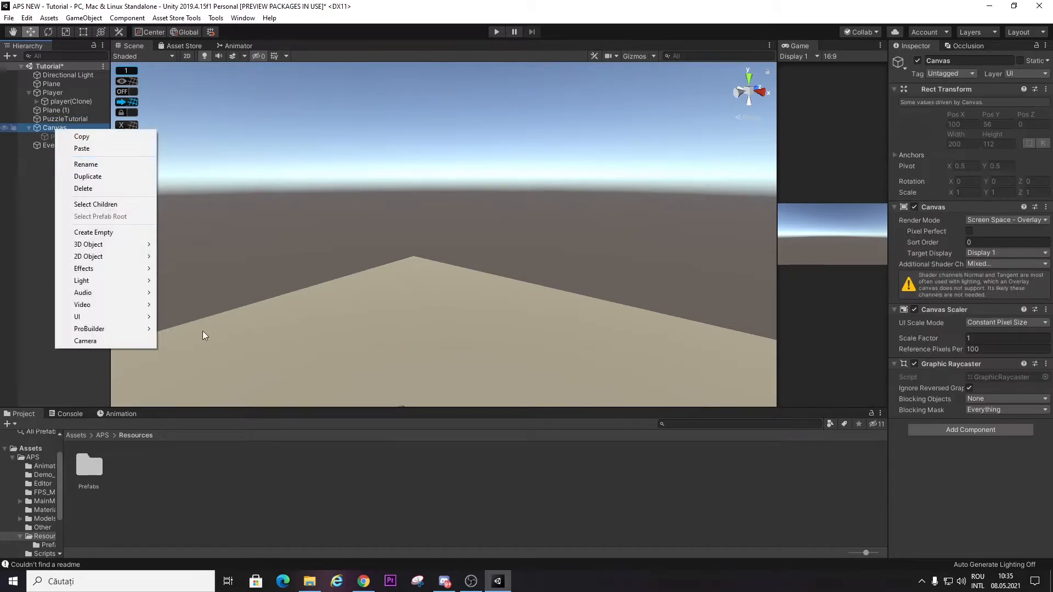
pyautogui.moveTo(112, 317)
pyautogui.click(233, 330)
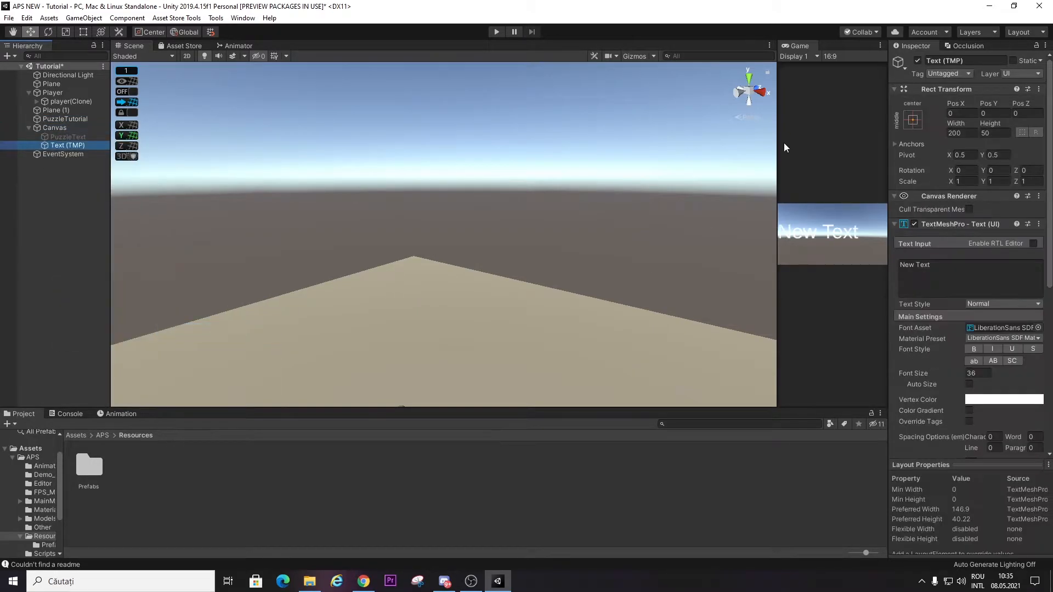
pyautogui.moveTo(777, 143); pyautogui.dragTo(202, 174)
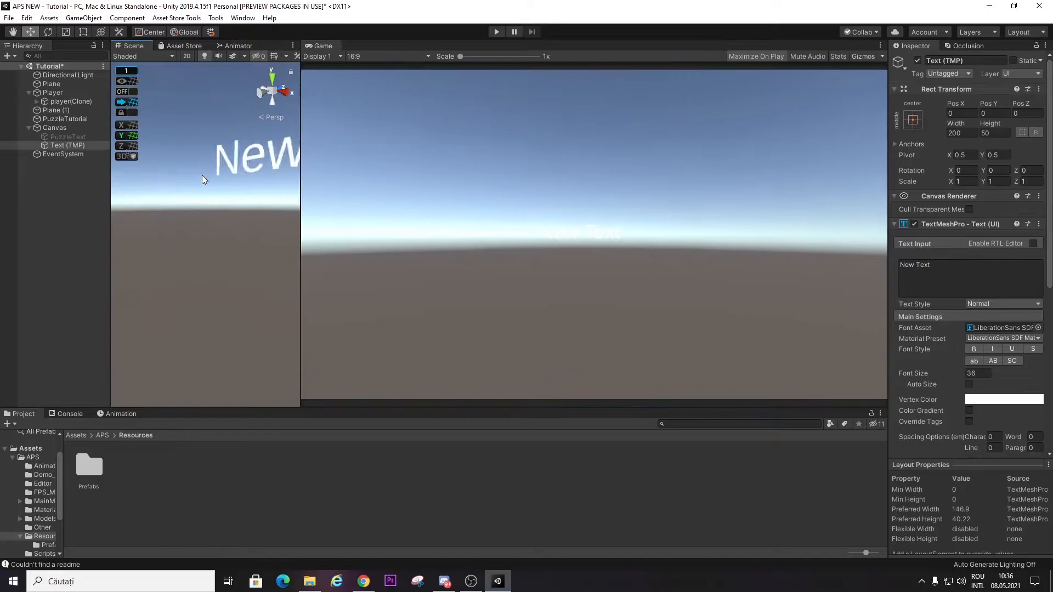
pyautogui.press('f')
# - Set the new text's font asset to Electronic Highway Sign SDF
pyautogui.click(1037, 327)
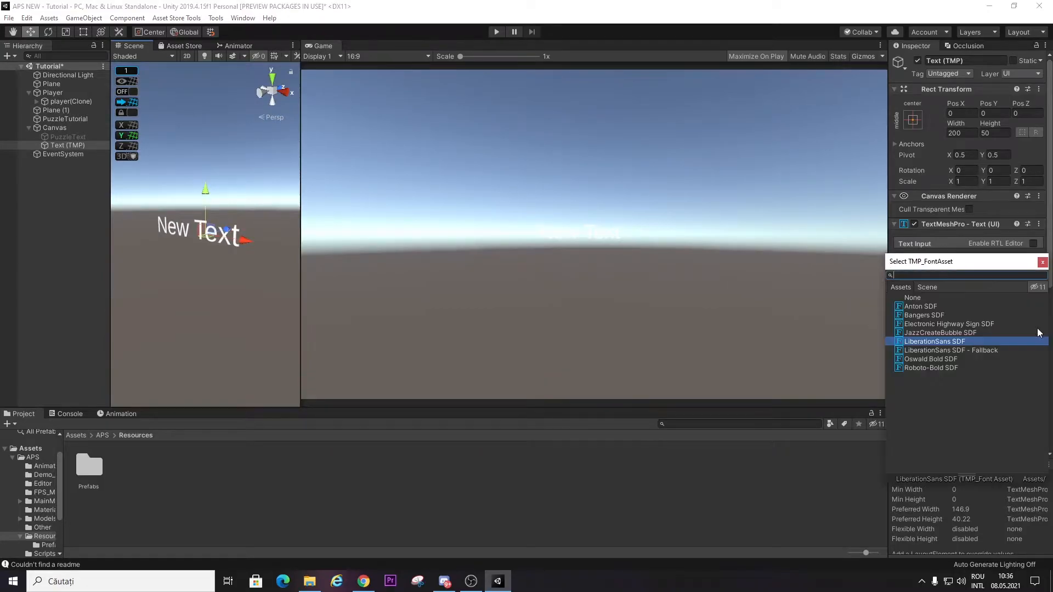
pyautogui.click(939, 324)
pyautogui.click(1042, 261)
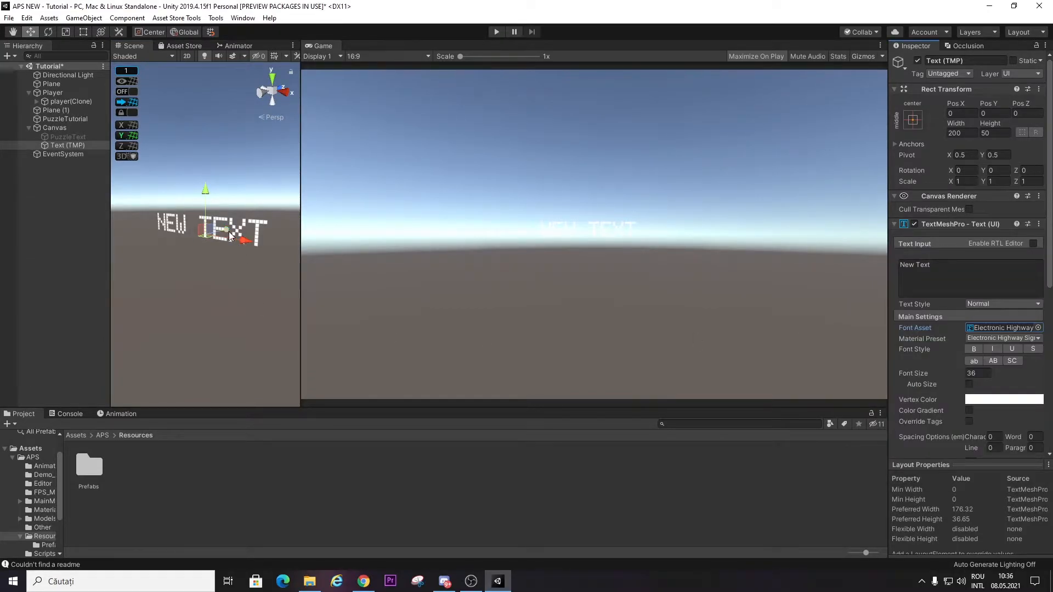
# - Color the new text yellow and set its font asset to JazzCreateBubble SDF
pyautogui.click(1020, 400)
pyautogui.moveTo(972, 383)
pyautogui.mouseDown()
pyautogui.moveTo(926, 454)
pyautogui.moveTo(954, 390)
pyautogui.moveTo(987, 370)
pyautogui.moveTo(1001, 377)
pyautogui.moveTo(1000, 367)
pyautogui.mouseUp()
pyautogui.click(967, 340)
pyautogui.click(1013, 346)
pyautogui.click(1042, 297)
pyautogui.click(1040, 328)
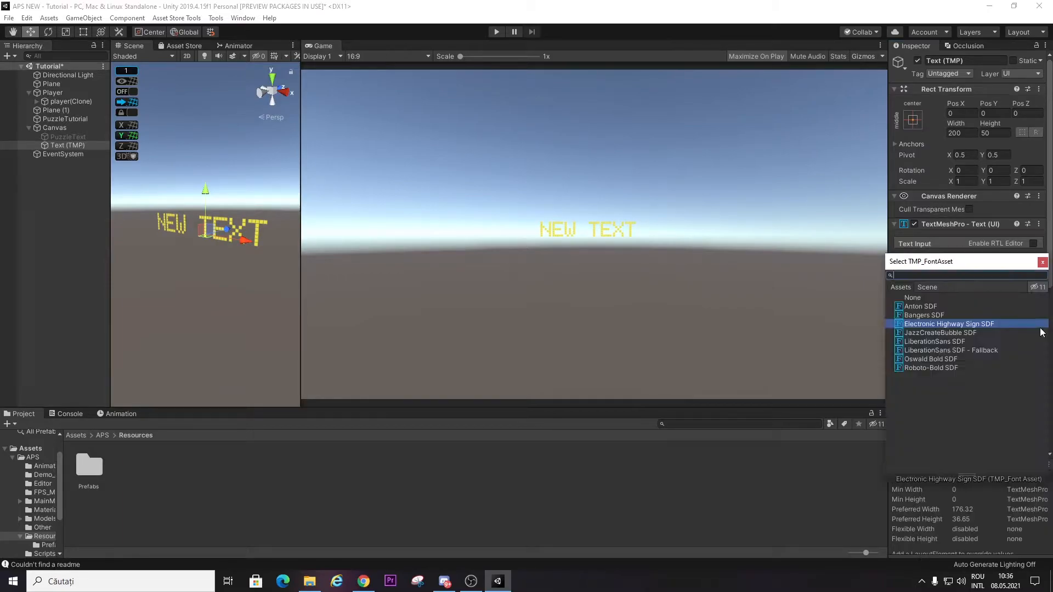
pyautogui.click(930, 333)
# - Scale the yellow text up evenly to about 2.15 and move it to about Pos X 507.3, Pos Y 156
pyautogui.click(166, 229)
pyautogui.press('r')
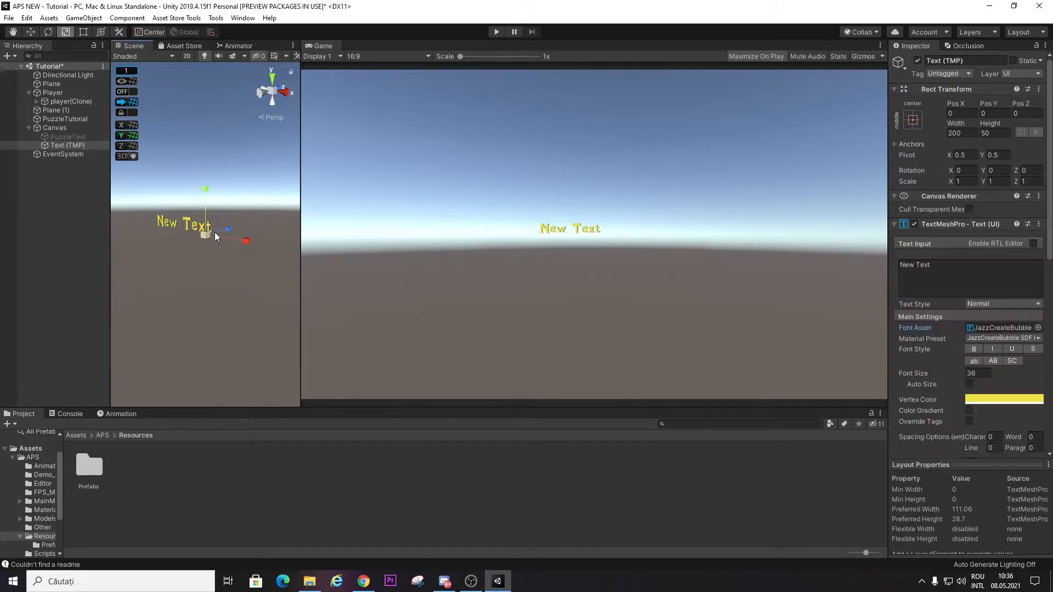
pyautogui.moveTo(208, 240); pyautogui.dragTo(557, 252)
pyautogui.press('w')
pyautogui.moveTo(213, 217); pyautogui.dragTo(409, 229, button='right')
pyautogui.moveTo(233, 175); pyautogui.dragTo(243, 136)
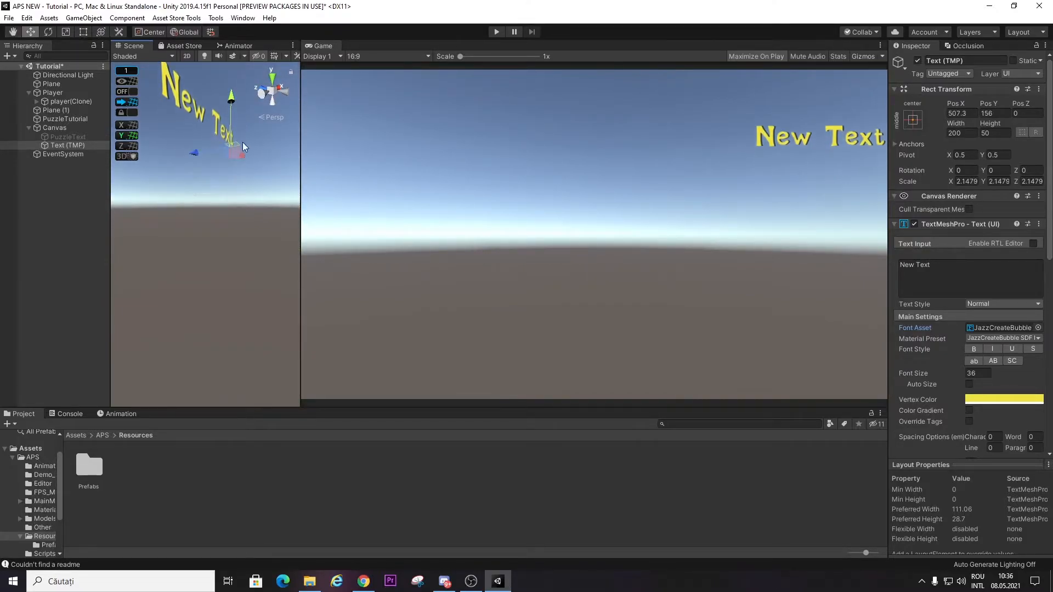
# - Replace the yellow text's content with "Coins collected 1/2"
pyautogui.click(981, 265)
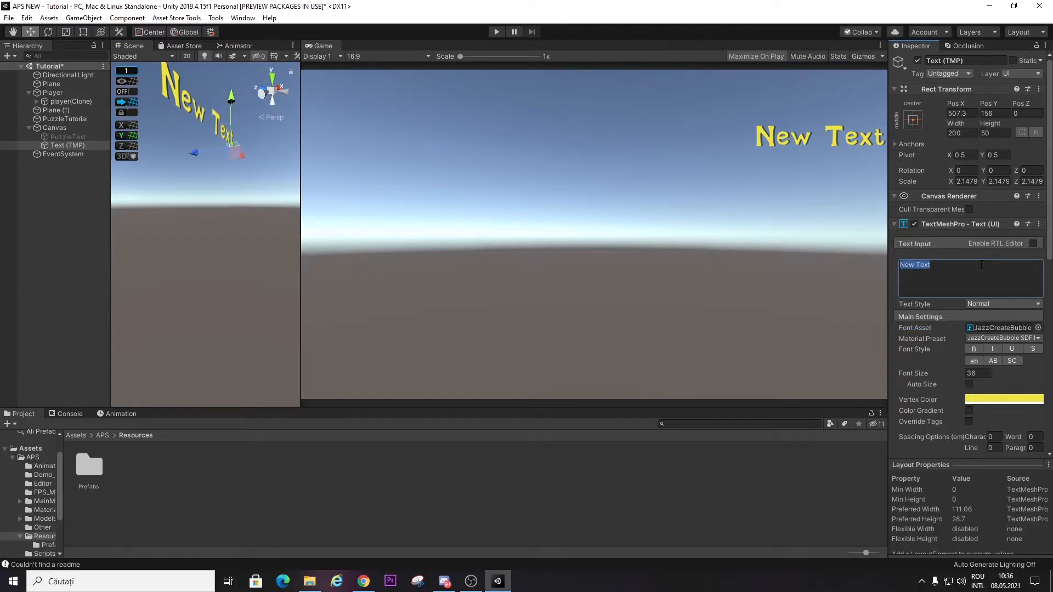
pyautogui.write('Coins col')
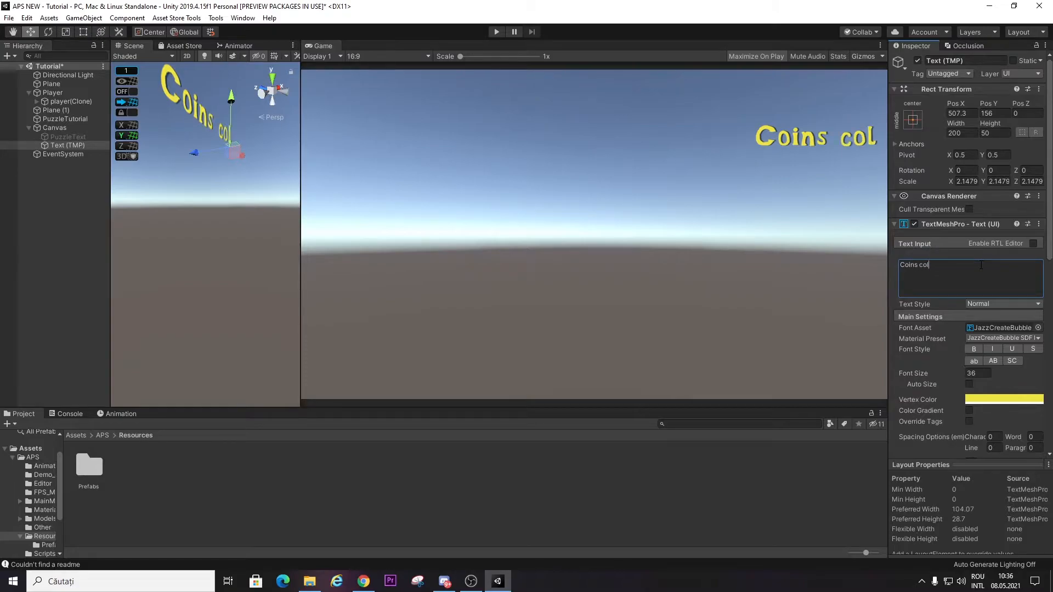
pyautogui.write('lected 1/2')
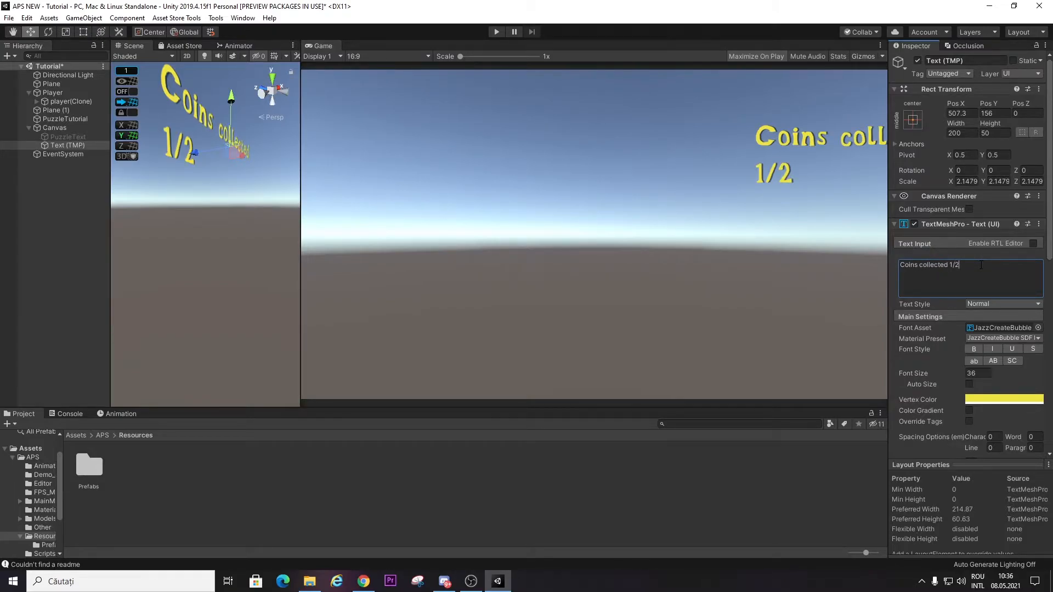
# - Shift the yellow text sideways to about Pos X 450 and rename the object as Text1
pyautogui.moveTo(211, 215); pyautogui.dragTo(213, 192, button='right')
pyautogui.moveTo(243, 191)
pyautogui.mouseDown()
pyautogui.moveTo(202, 179)
pyautogui.moveTo(234, 182)
pyautogui.mouseUp()
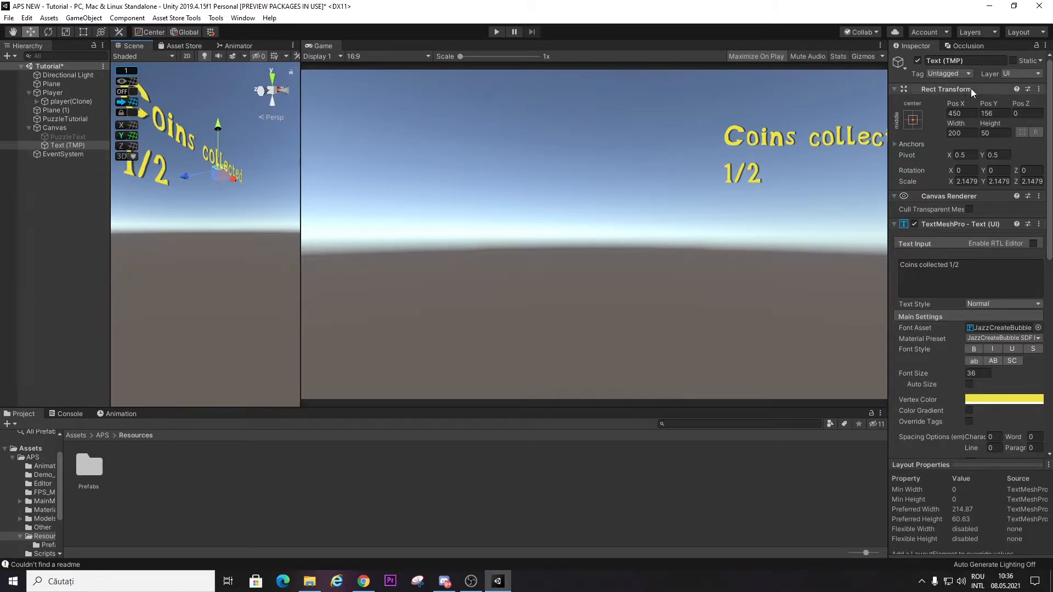
pyautogui.click(984, 61)
pyautogui.write('Text1')
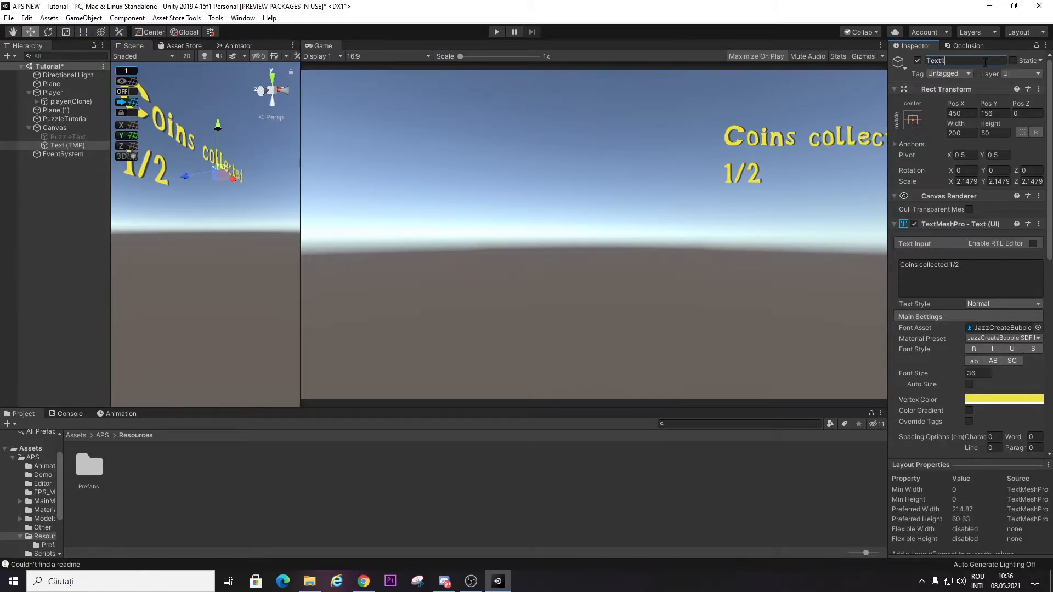
pyautogui.press('Return')
# - Duplicate Text1 and change the copy's content to "Coins collected 2/2"
pyautogui.click(70, 146)
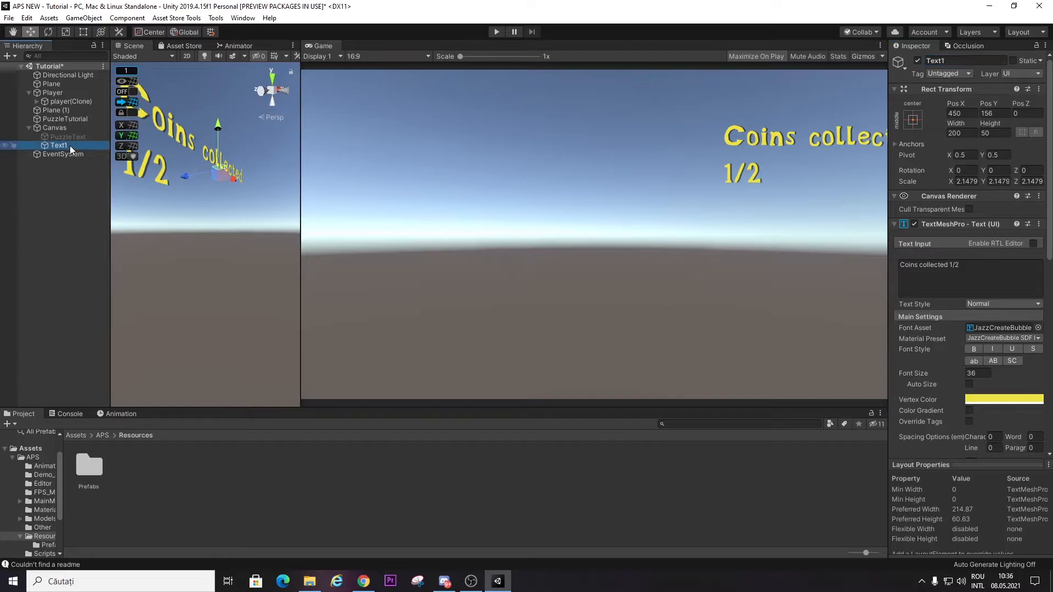
pyautogui.hotkey('ctrl', 'd')
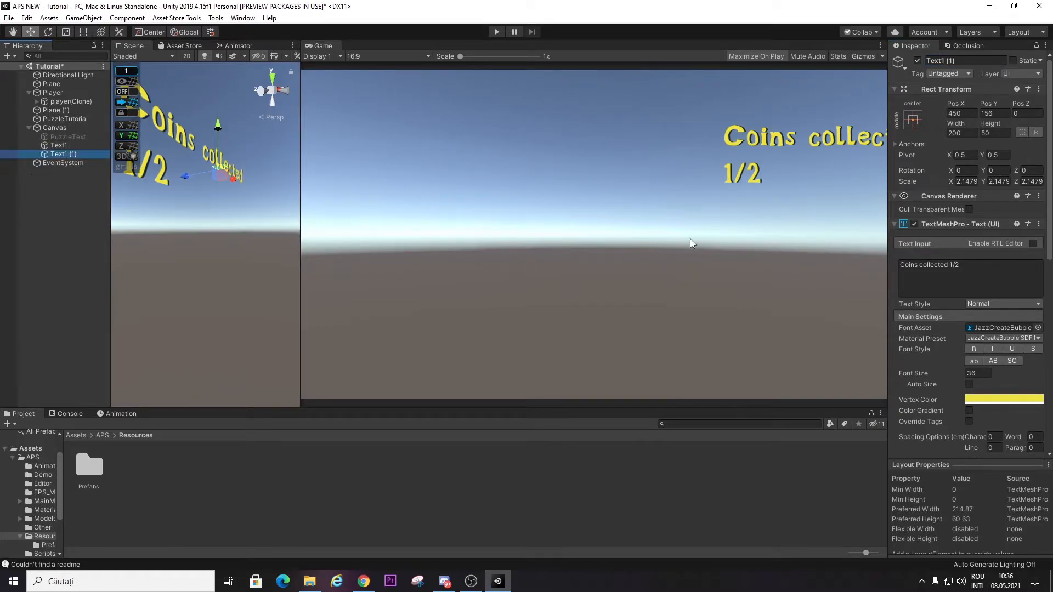
pyautogui.click(954, 264)
pyautogui.tripleClick(958, 268)
pyautogui.click(953, 265)
pyautogui.press('BackSpace')
pyautogui.write('2')
# - Rename the duplicated text object as Text2 and select Text1
pyautogui.click(969, 60)
pyautogui.write('Text')
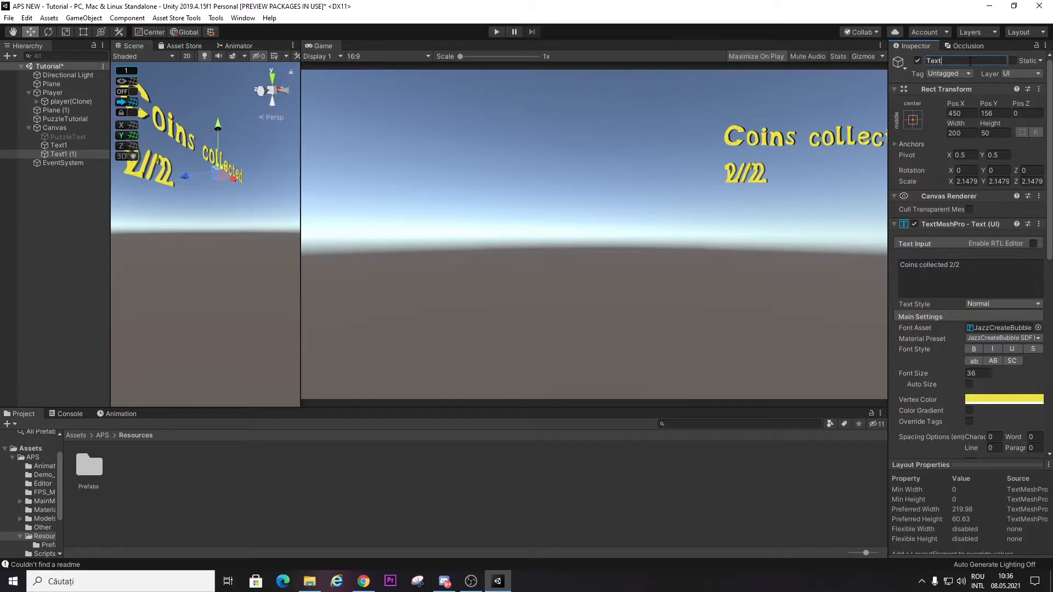
pyautogui.keyDown('ctrl'); pyautogui.click(65, 145); pyautogui.keyUp('ctrl')
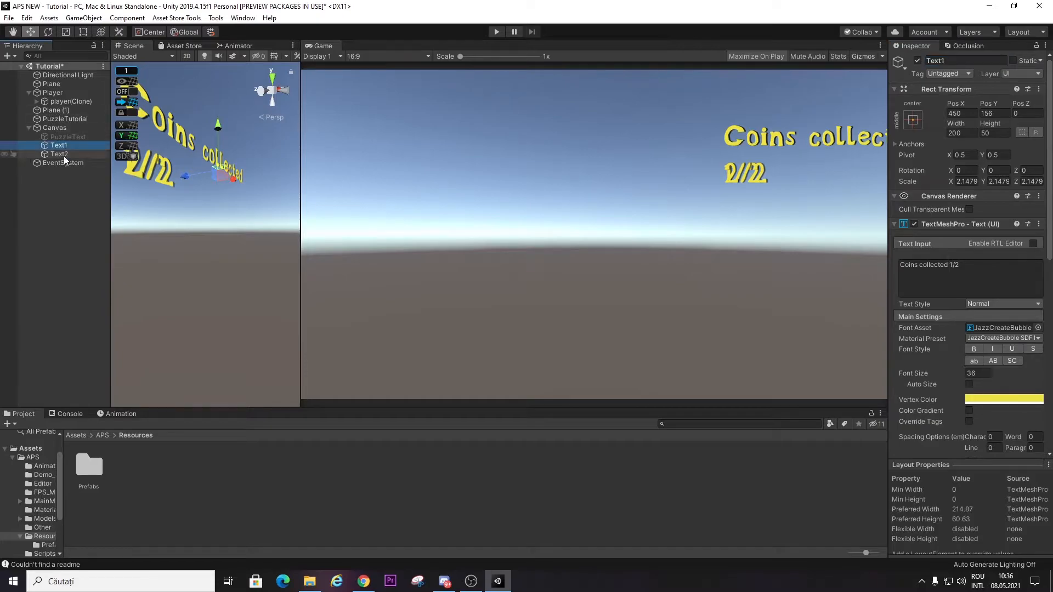
# - Deactivate the Text1 and Text2 objects and focus a widened scene view on Plane (1)
pyautogui.click(917, 60)
pyautogui.moveTo(301, 94); pyautogui.dragTo(776, 104)
pyautogui.moveTo(526, 165); pyautogui.dragTo(205, 138, button='right')
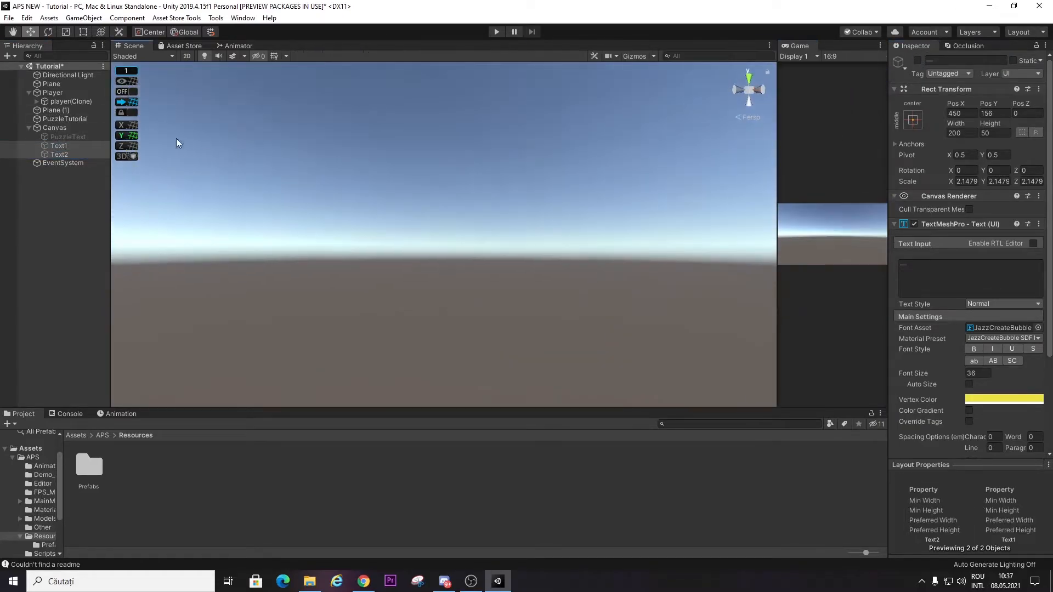
pyautogui.moveTo(409, 193); pyautogui.dragTo(41, 138, button='right')
pyautogui.click(55, 111)
pyautogui.press('f')
pyautogui.moveTo(450, 271); pyautogui.dragTo(463, 316, button='right')
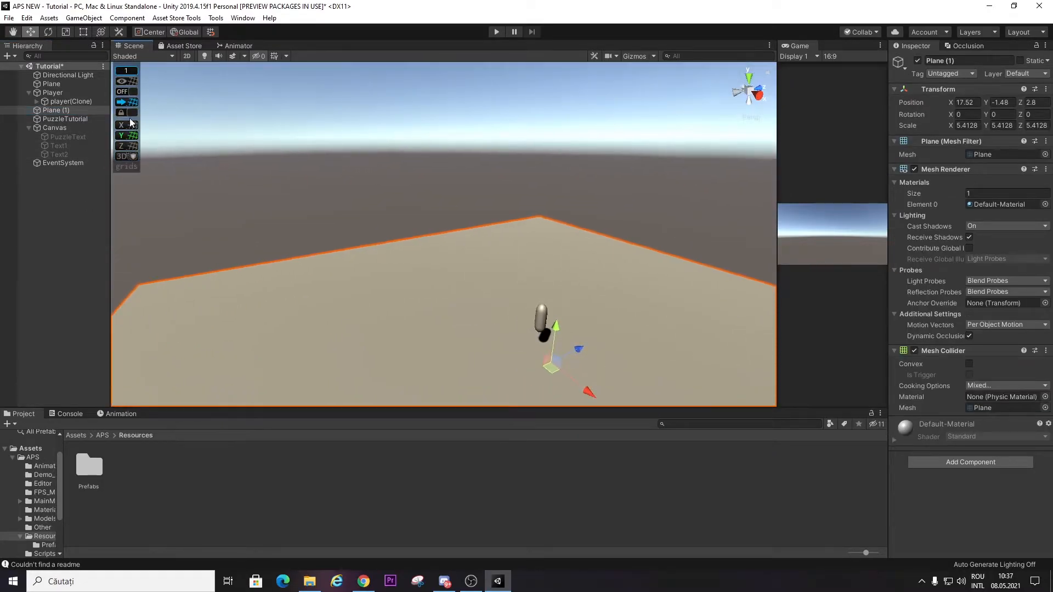
# - Assign Text1 and Text2 to the Text 1 and Text 2 slots of PuzzleTutorial's Advanced Puzzle System component
pyautogui.click(83, 119)
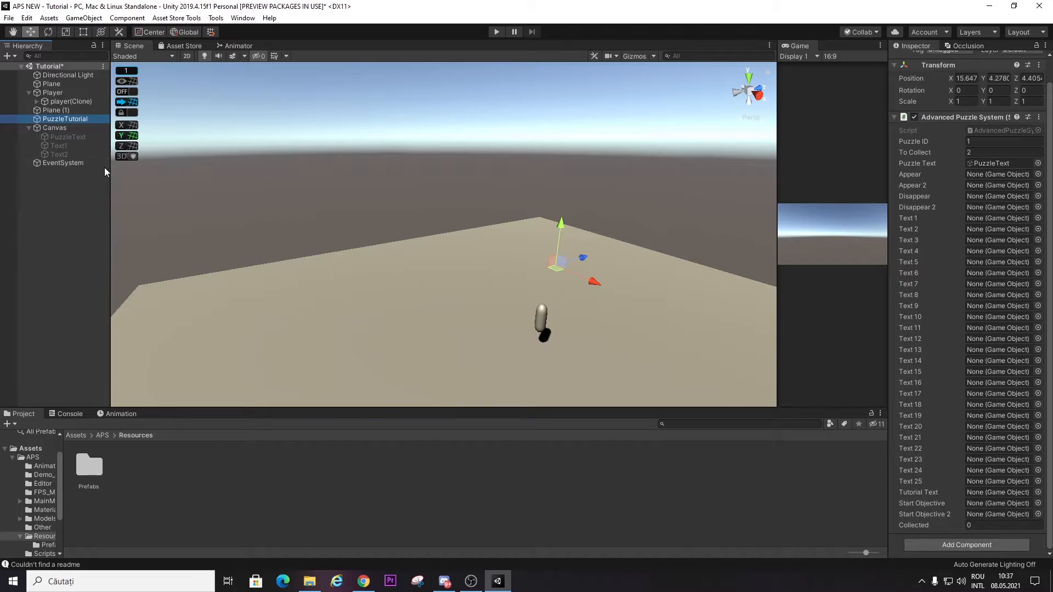
pyautogui.moveTo(58, 145); pyautogui.dragTo(995, 230)
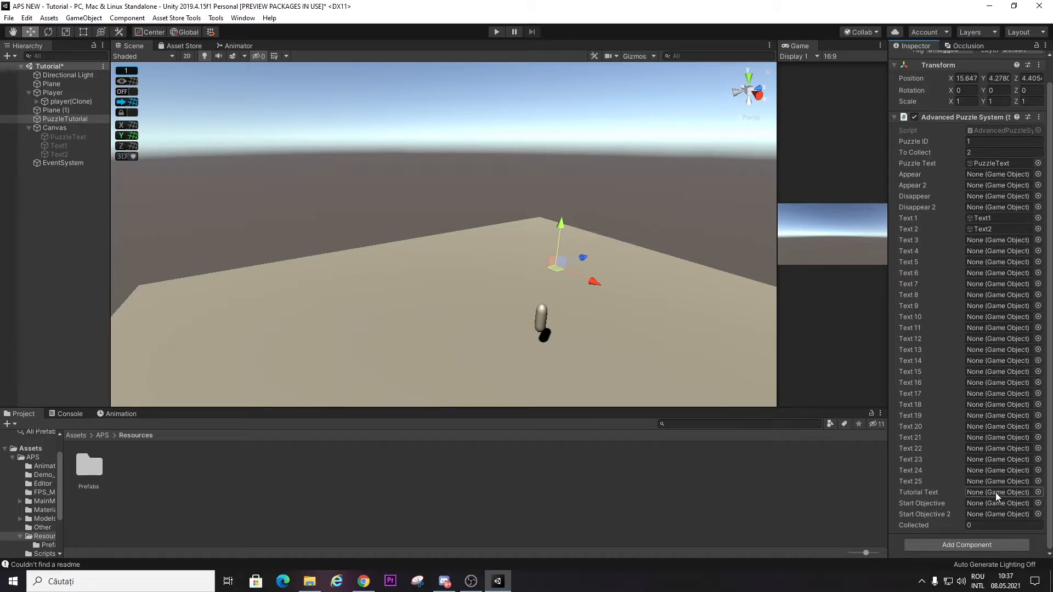
pyautogui.moveTo(777, 145); pyautogui.dragTo(224, 159)
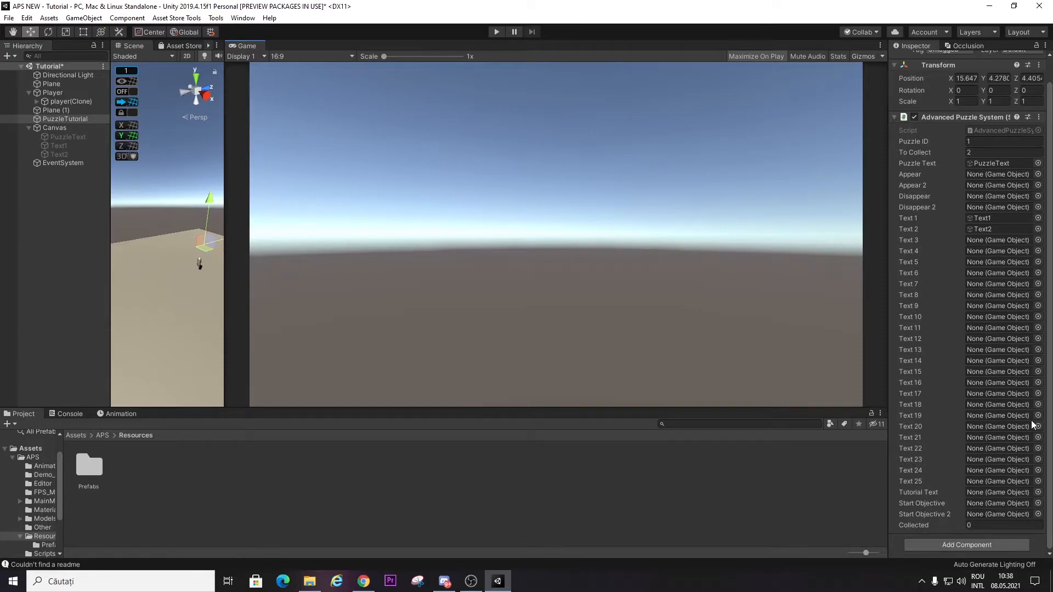
pyautogui.scroll(2, 1004, 370)
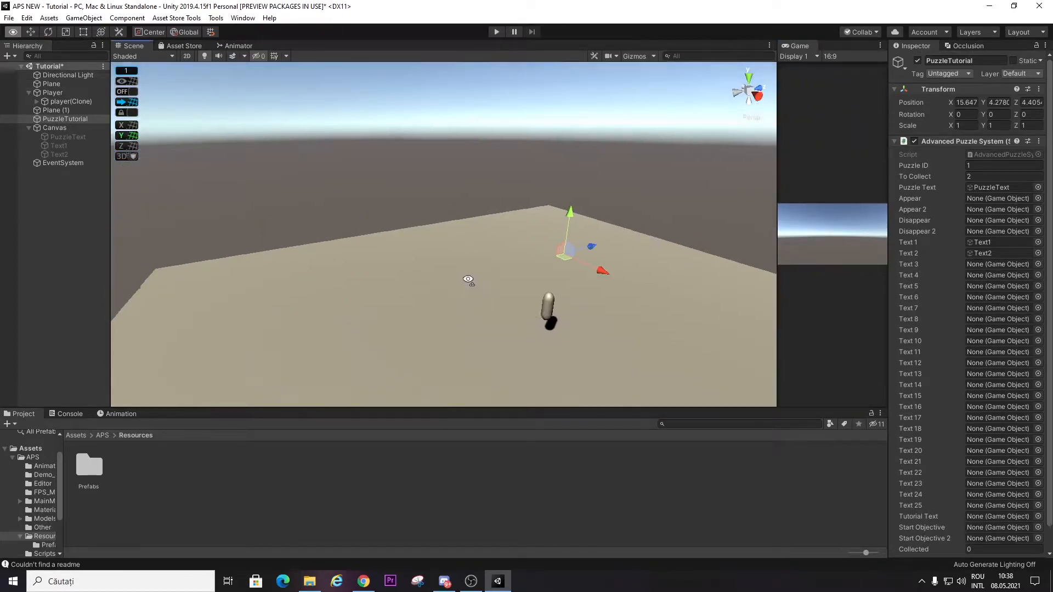
# - Add a 3D cube object to the Tutorial scene
pyautogui.press('w')
pyautogui.moveTo(468, 280); pyautogui.dragTo(479, 288, button='right')
pyautogui.click(471, 231)
pyautogui.click(465, 305)
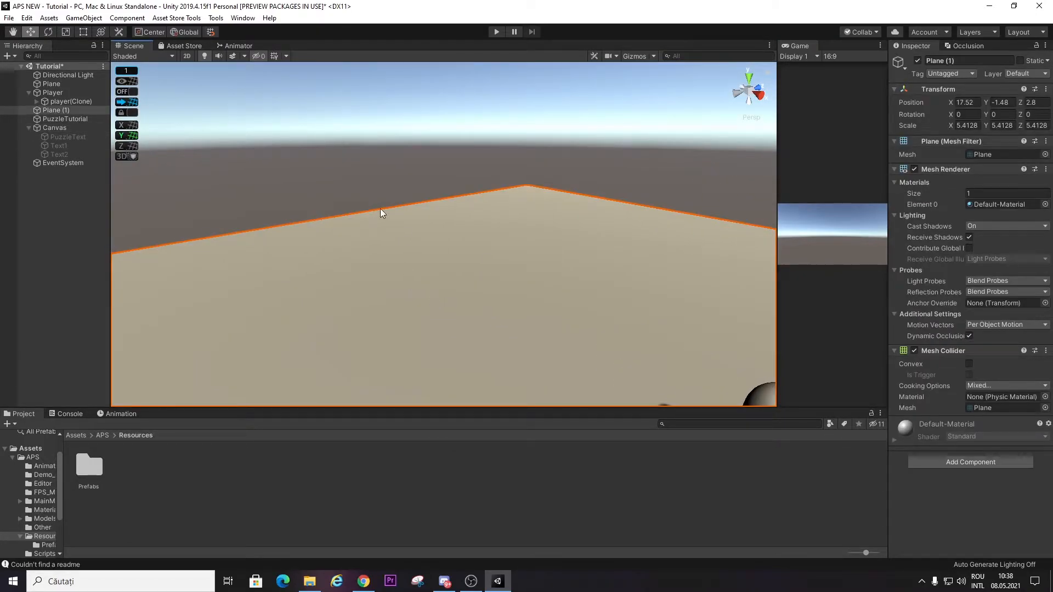
pyautogui.rightClick(4, 189)
pyautogui.moveTo(97, 301)
pyautogui.click(129, 302)
# - Move the cube above the plane near the player, to about X 11.78, Y 2.54, Z 1.95
pyautogui.moveTo(462, 283); pyautogui.dragTo(457, 273, button='right')
pyautogui.moveTo(474, 264); pyautogui.dragTo(752, 391)
pyautogui.moveTo(573, 308); pyautogui.dragTo(624, 329, button='right')
pyautogui.moveTo(614, 281); pyautogui.dragTo(460, 305)
pyautogui.moveTo(460, 305); pyautogui.dragTo(434, 335, button='right')
pyautogui.scroll(2, 466, 274)
pyautogui.moveTo(476, 240); pyautogui.dragTo(475, 159)
pyautogui.moveTo(527, 324); pyautogui.dragTo(540, 280, button='right')
pyautogui.press('w')
# - Try to attach the FloatingRotating script from the APS Scripts folder to the cube in the scene view
pyautogui.click(101, 435)
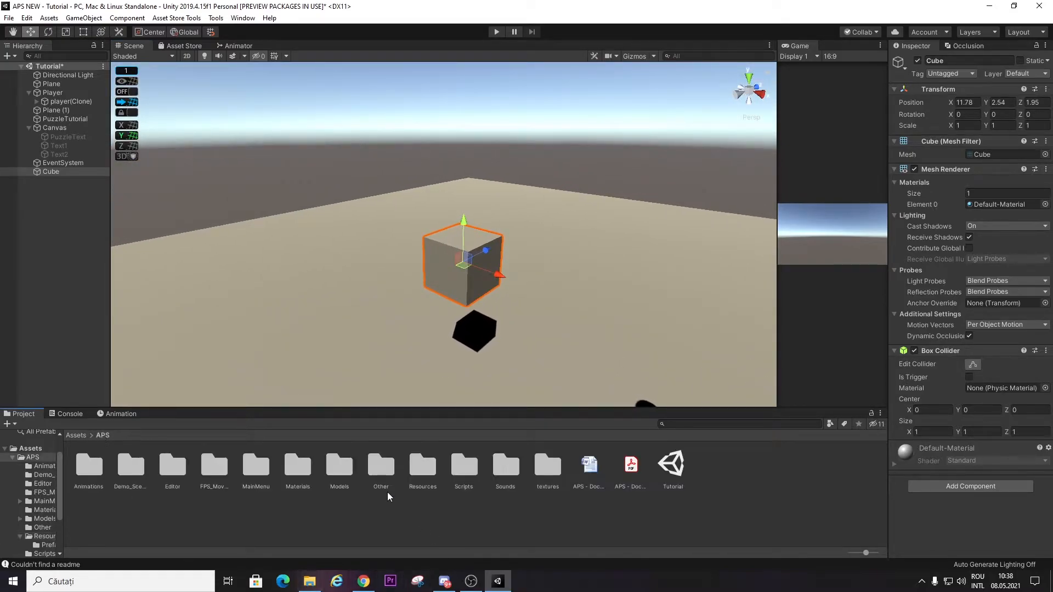
pyautogui.doubleClick(469, 466)
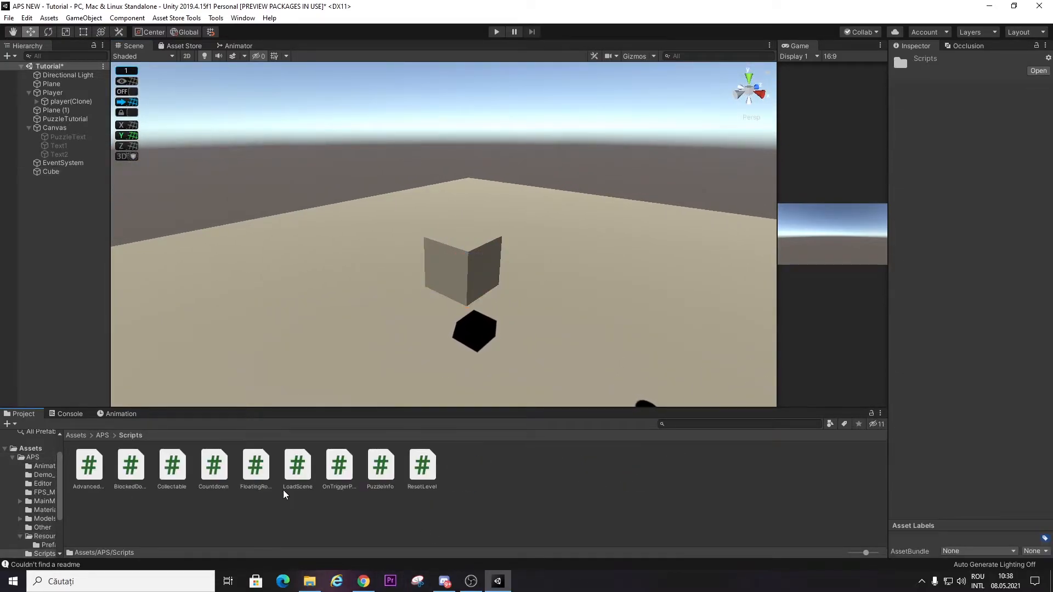
pyautogui.moveTo(253, 467); pyautogui.dragTo(470, 253)
pyautogui.click(462, 262)
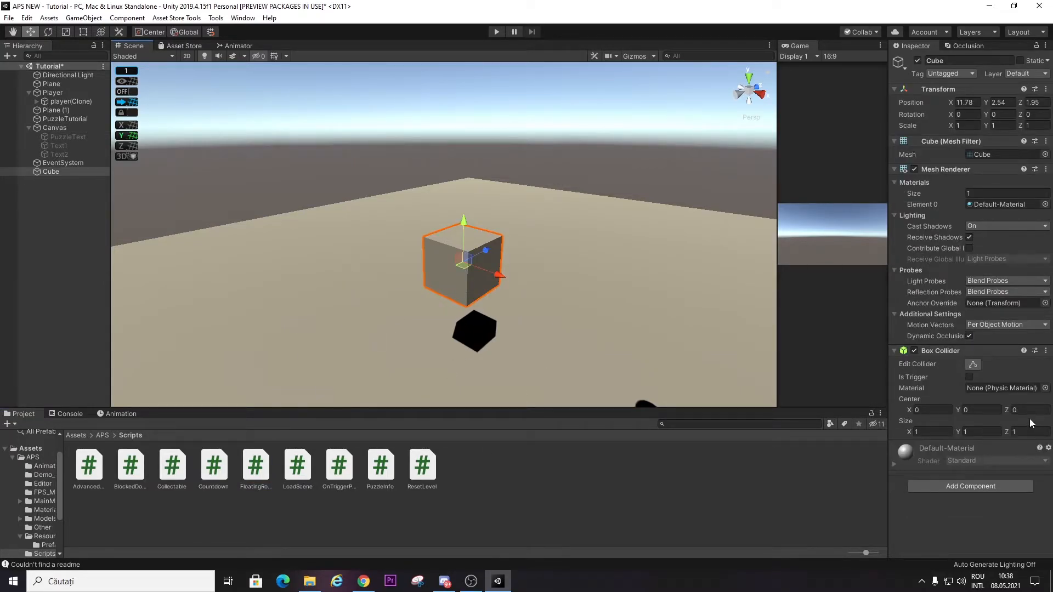
pyautogui.hotkey('ctrl', 'z')
pyautogui.hotkey('ctrl', 'z')
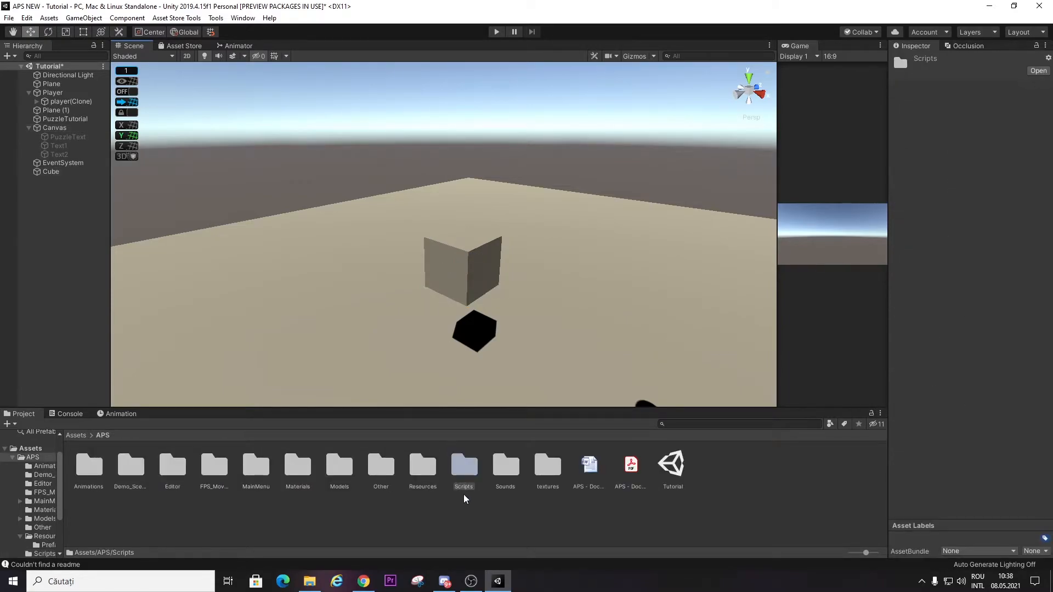
# - Attach the FloatingRotating script from the APS Scripts folder to the Cube object
pyautogui.doubleClick(458, 467)
pyautogui.click(459, 277)
pyautogui.click(485, 279)
pyautogui.moveTo(486, 278); pyautogui.dragTo(460, 268, button='right')
pyautogui.press('w')
pyautogui.moveTo(249, 476); pyautogui.dragTo(55, 170)
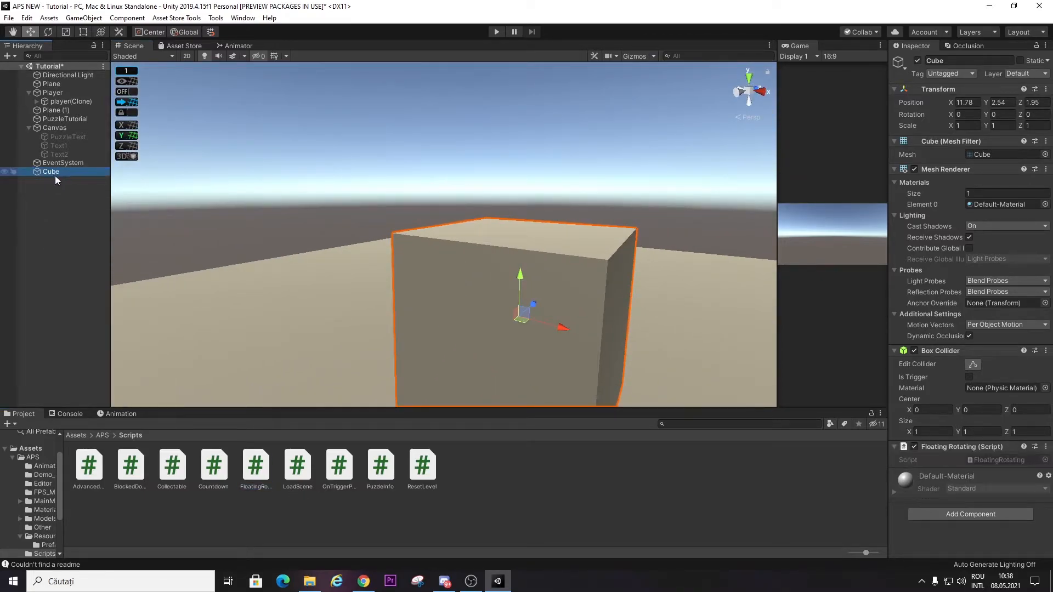
# - Create a collectable named Coin with the CollectableCreator, using the Cube as both collectable object and collect sound
pyautogui.moveTo(666, 327); pyautogui.dragTo(515, 351, button='right')
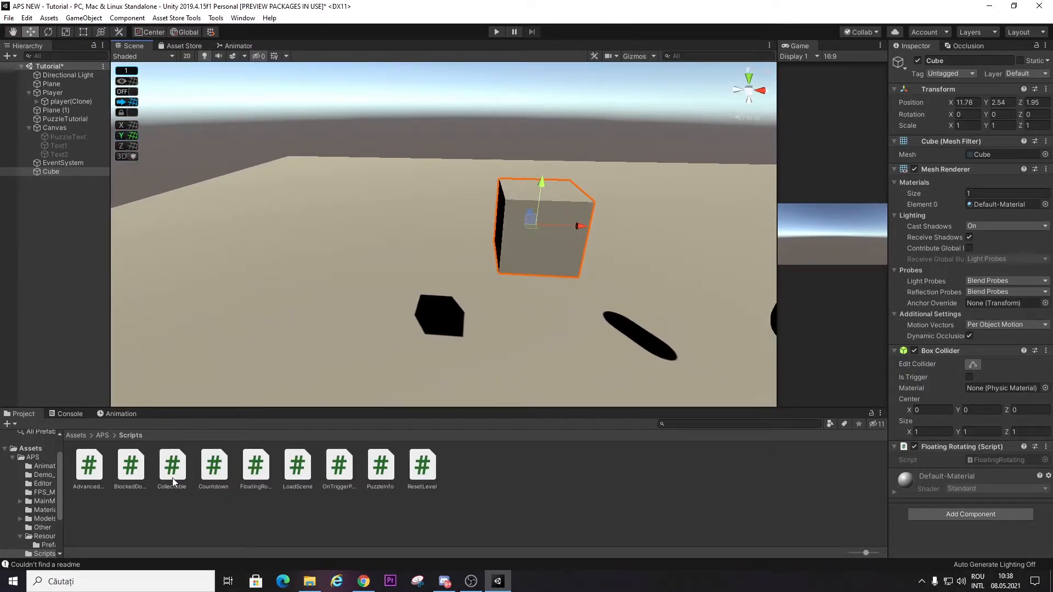
pyautogui.click(221, 19)
pyautogui.moveTo(305, 60)
pyautogui.click(384, 64)
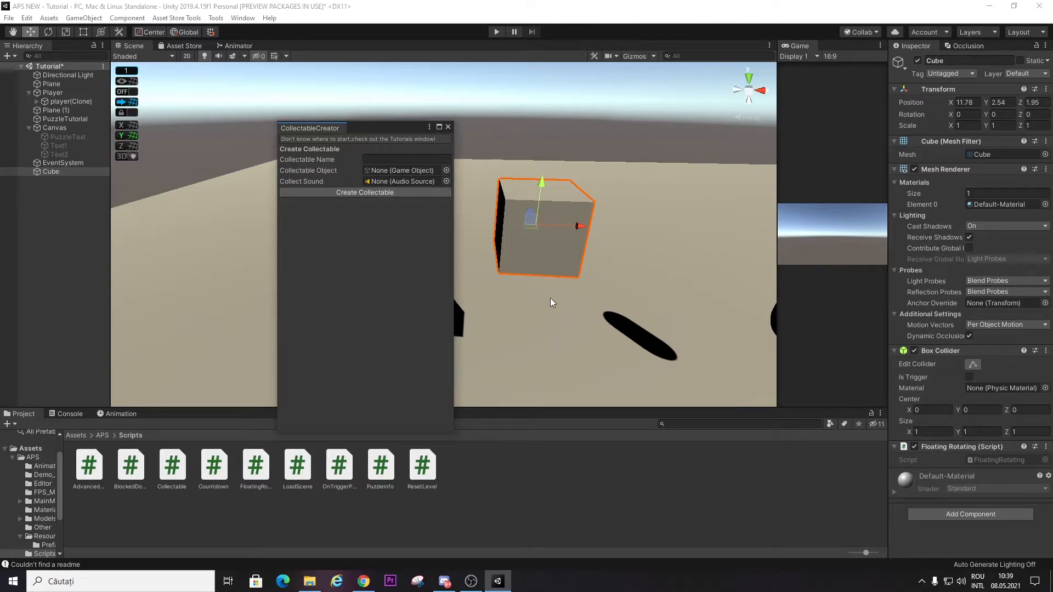
pyautogui.click(414, 158)
pyautogui.write('Coin')
pyautogui.moveTo(96, 169); pyautogui.dragTo(404, 172)
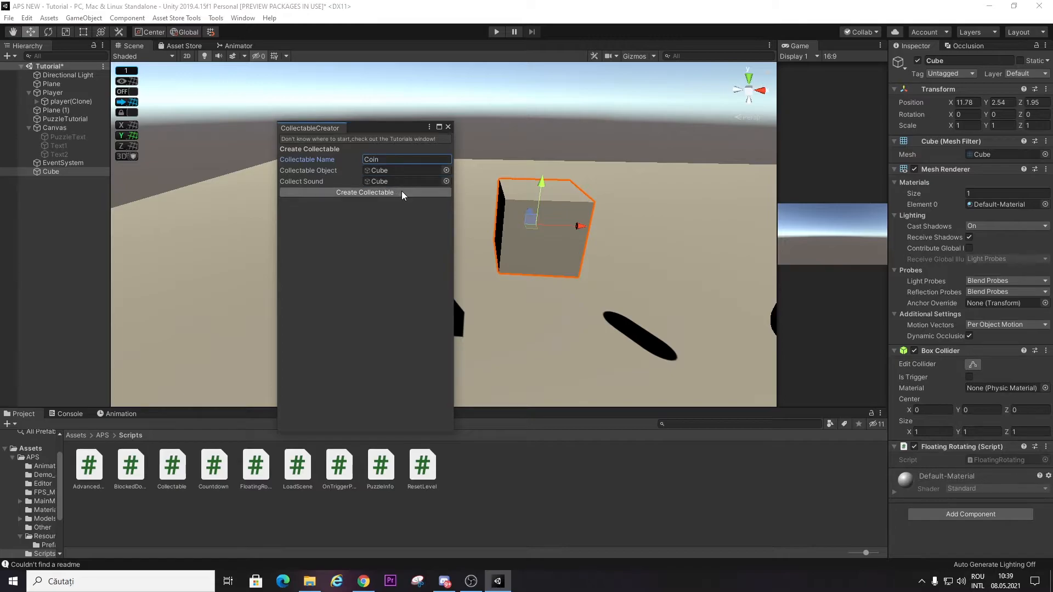
pyautogui.click(402, 191)
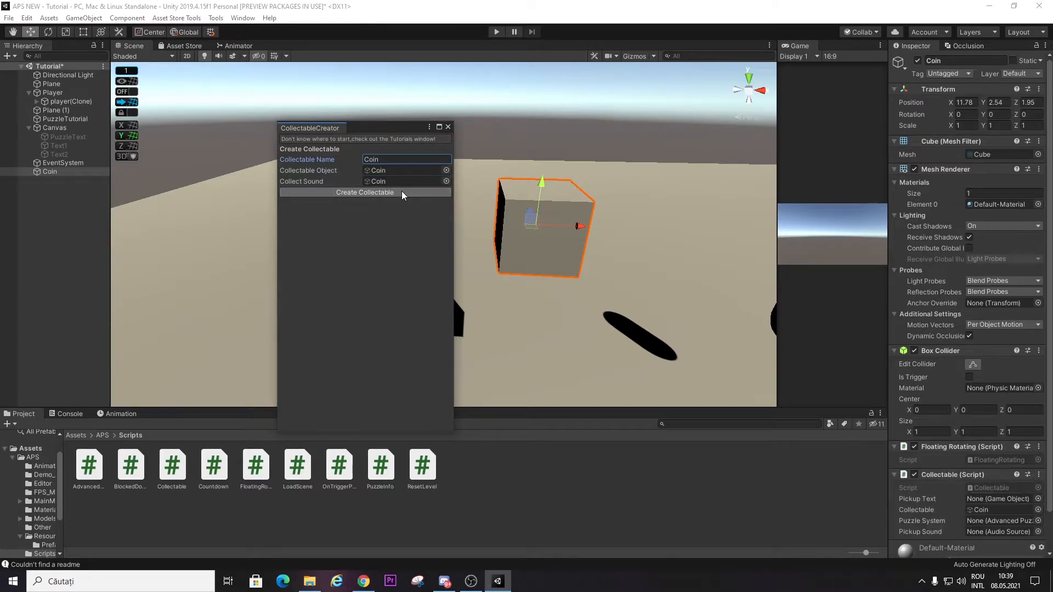
pyautogui.click(448, 127)
# - Assign PuzzleTutorial as the Coin's Puzzle System and open the APS Sounds folder
pyautogui.scroll(-2, 976, 489)
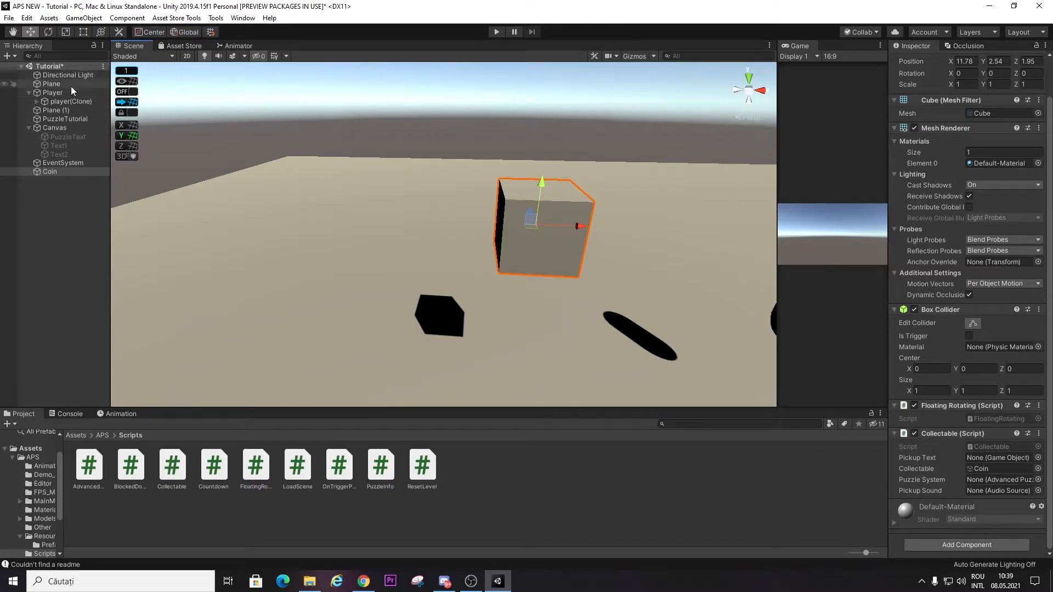
pyautogui.moveTo(55, 119); pyautogui.dragTo(991, 479)
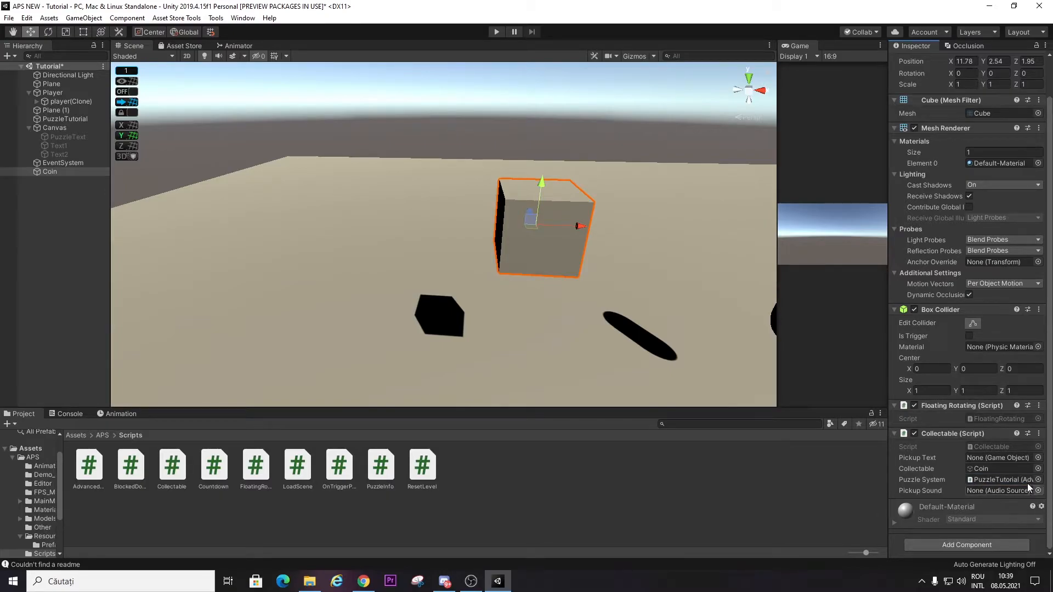
pyautogui.click(103, 435)
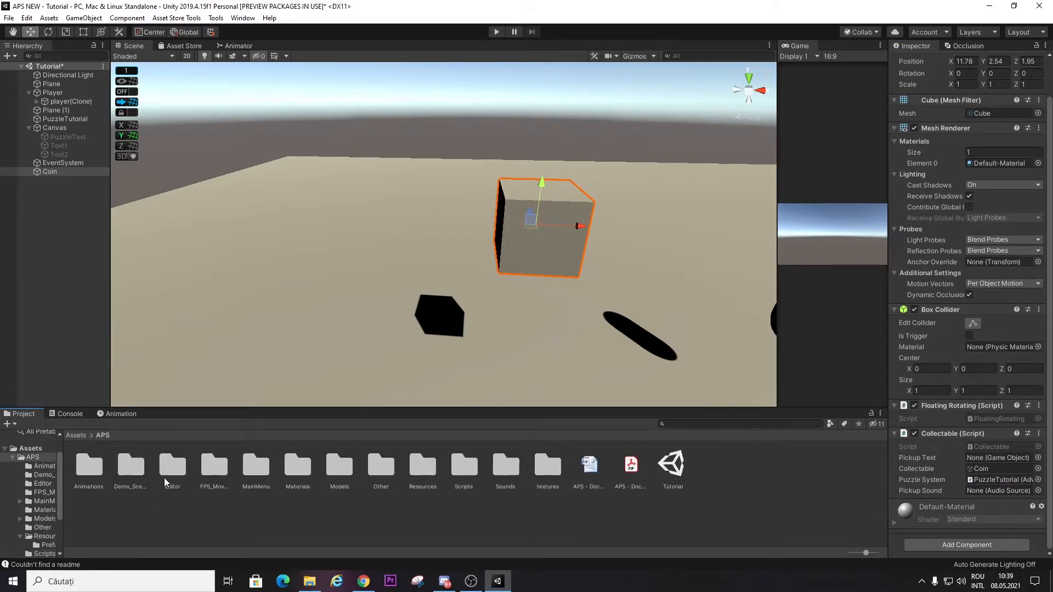
pyautogui.doubleClick(504, 466)
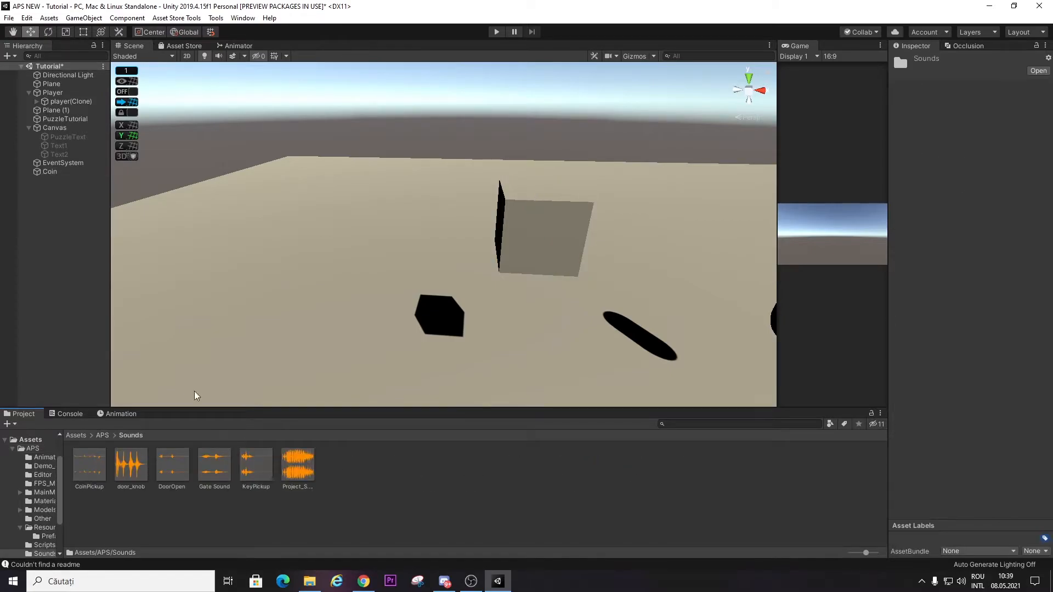
# - Try to assign the CoinPickup audio clip directly to the Coin's Pickup Sound
pyautogui.click(62, 119)
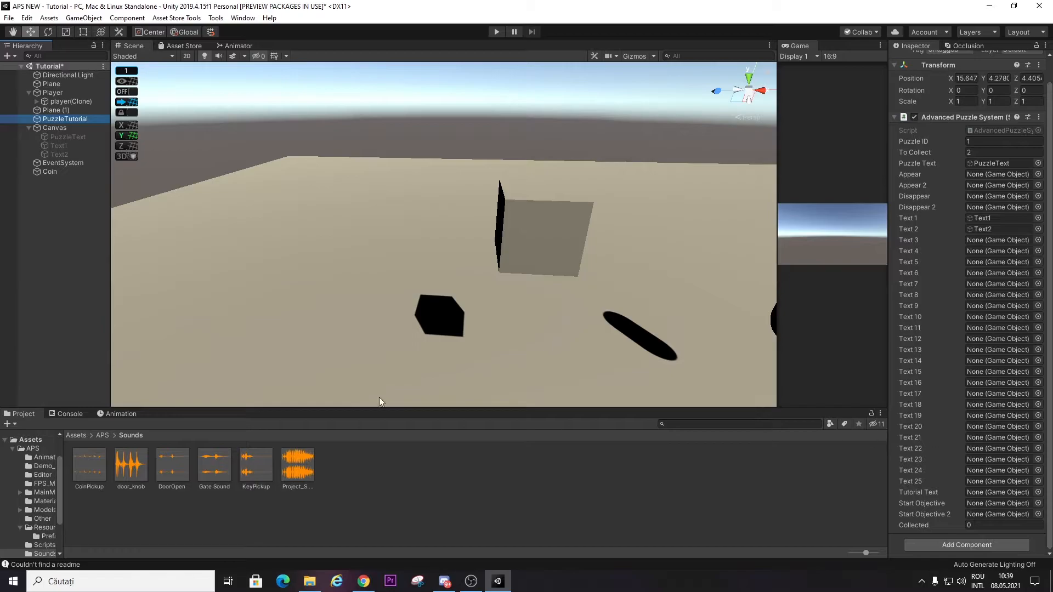
pyautogui.click(102, 171)
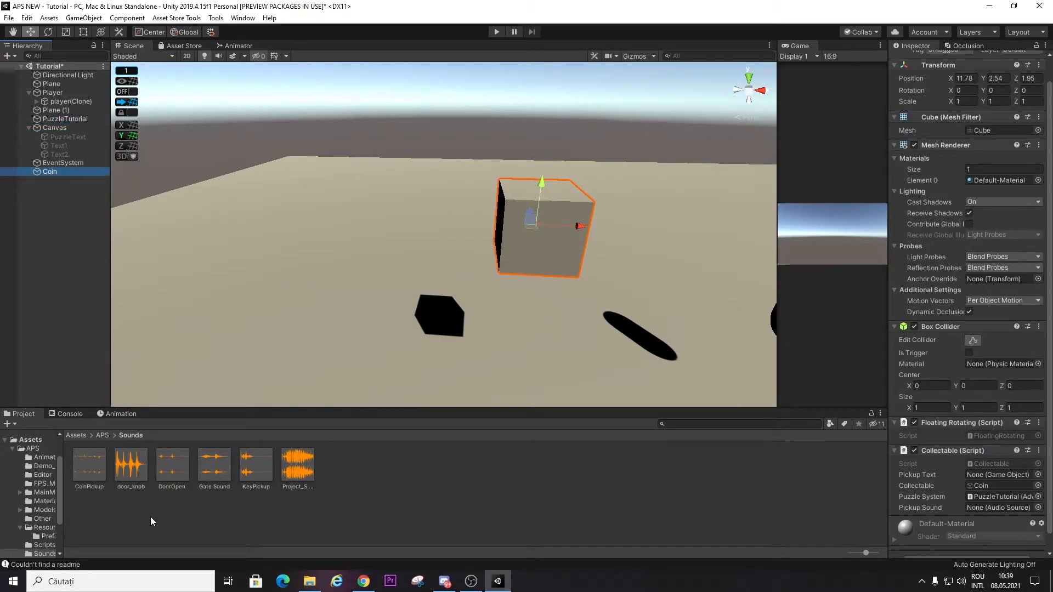
pyautogui.scroll(-2, 982, 473)
pyautogui.moveTo(86, 469); pyautogui.dragTo(1002, 492)
pyautogui.click(1038, 490)
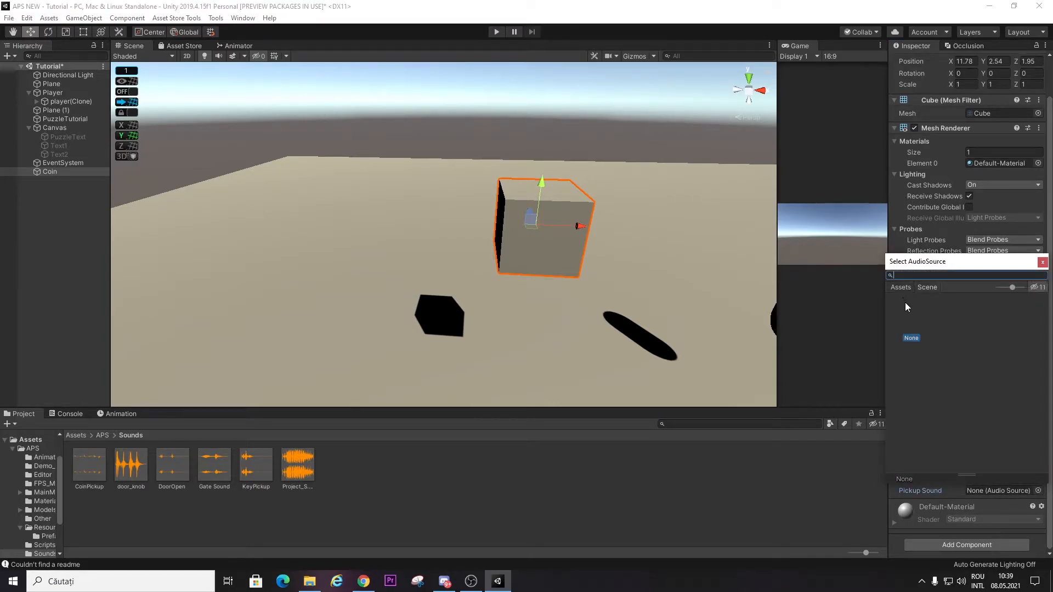
pyautogui.click(1042, 262)
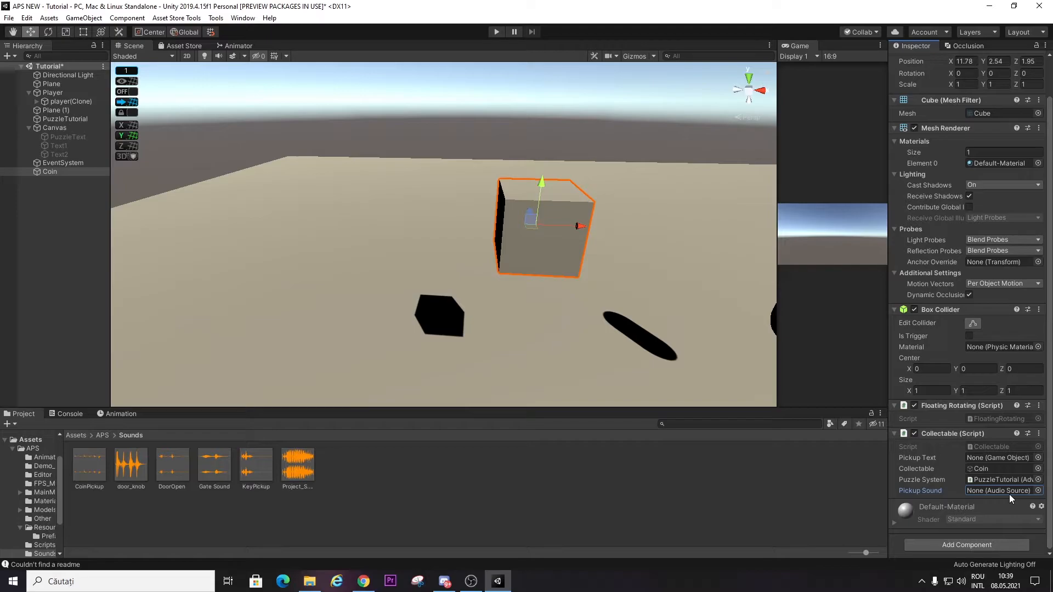
# - Add the CoinPickup sound to the scene as its own object and assign it as the Coin's Pickup Sound
pyautogui.moveTo(97, 474); pyautogui.dragTo(18, 284)
pyautogui.click(969, 224)
pyautogui.click(77, 171)
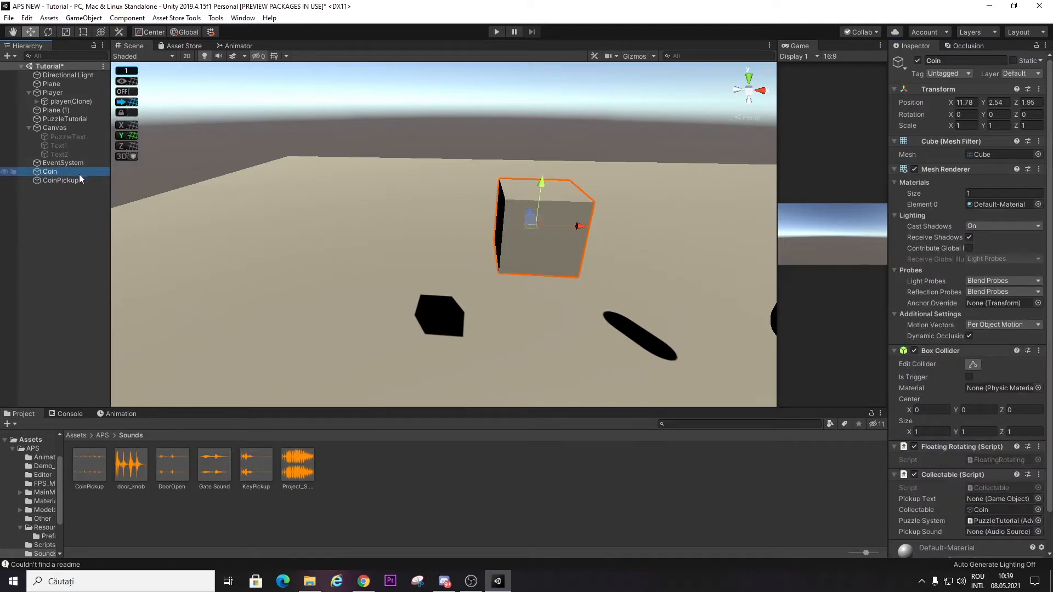
pyautogui.moveTo(64, 183); pyautogui.dragTo(987, 531)
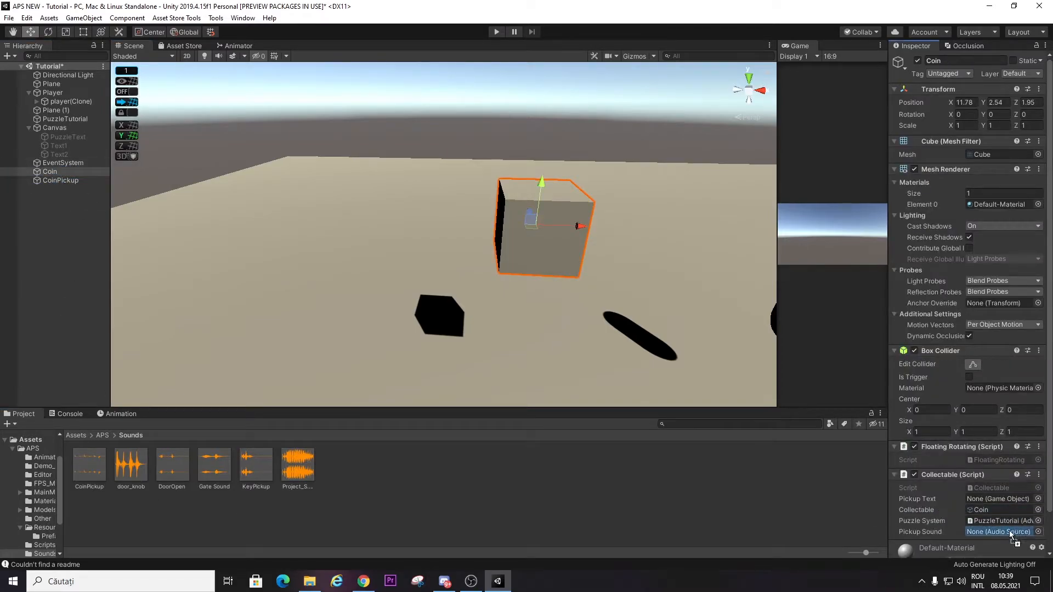
pyautogui.scroll(-2, 974, 492)
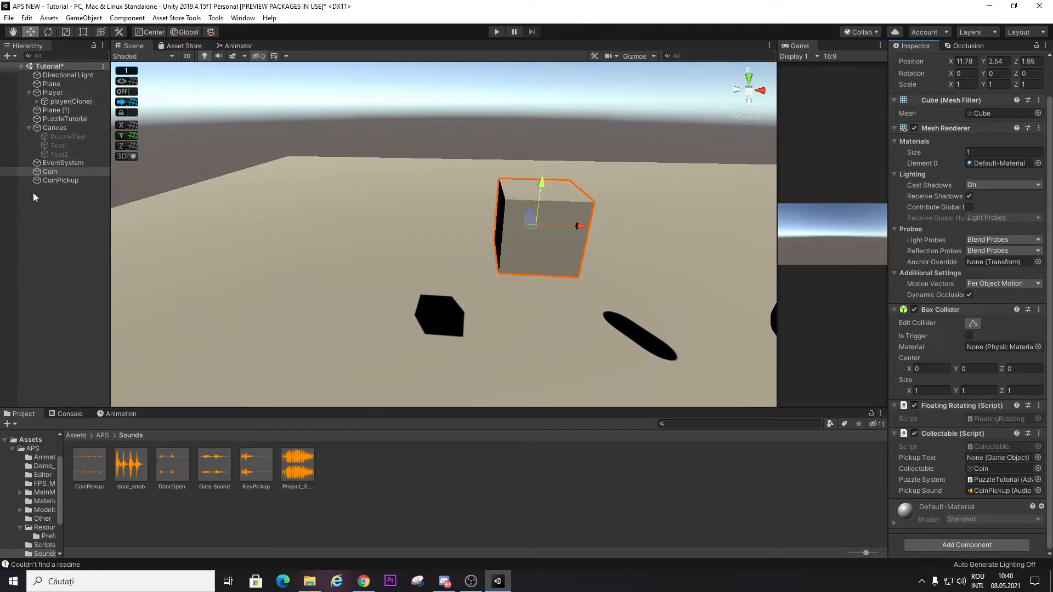
# - Select the Coin and try to resize its box collider with the editing handles in the scene
pyautogui.click(64, 119)
pyautogui.moveTo(499, 184); pyautogui.dragTo(504, 205, button='right')
pyautogui.click(544, 240)
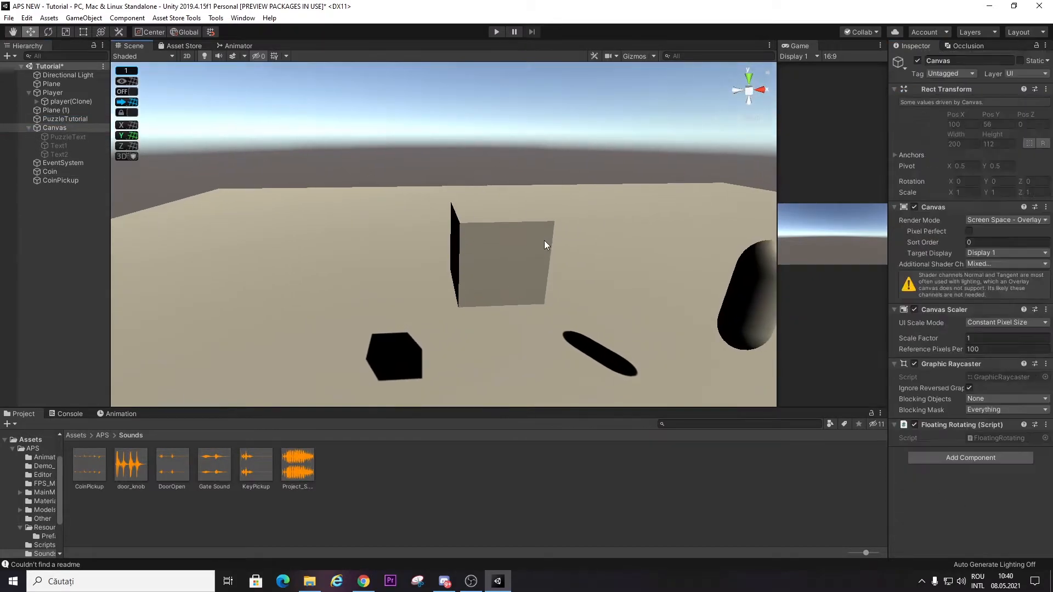
pyautogui.click(543, 240)
pyautogui.moveTo(514, 242); pyautogui.dragTo(504, 254, button='right')
pyautogui.press('w')
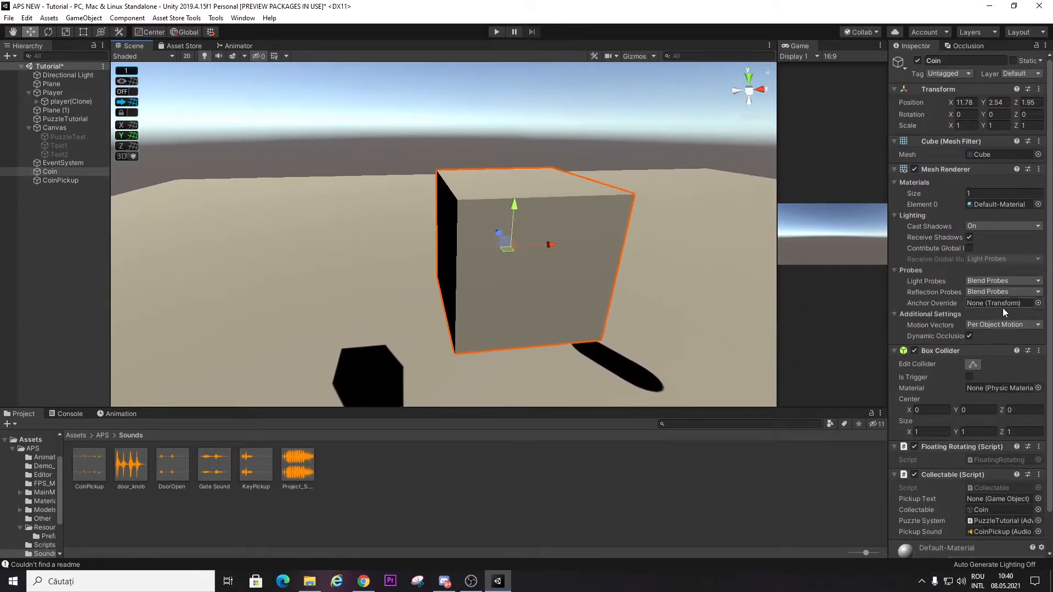
pyautogui.scroll(-2, 995, 329)
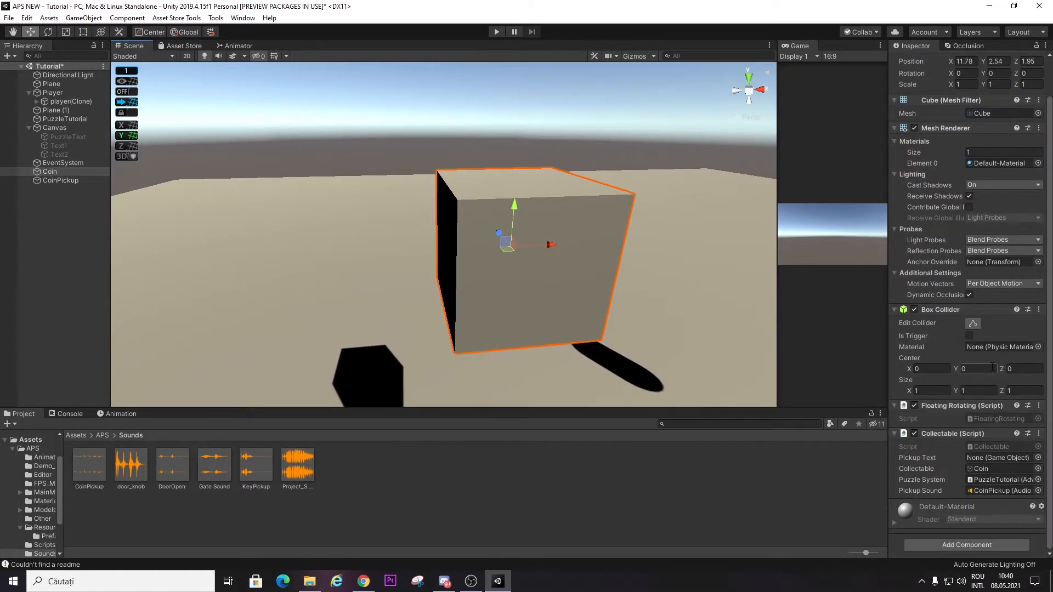
pyautogui.click(974, 324)
pyautogui.moveTo(515, 179)
pyautogui.mouseDown()
pyautogui.moveTo(520, 124)
pyautogui.moveTo(528, 150)
pyautogui.moveTo(516, 180)
pyautogui.mouseUp()
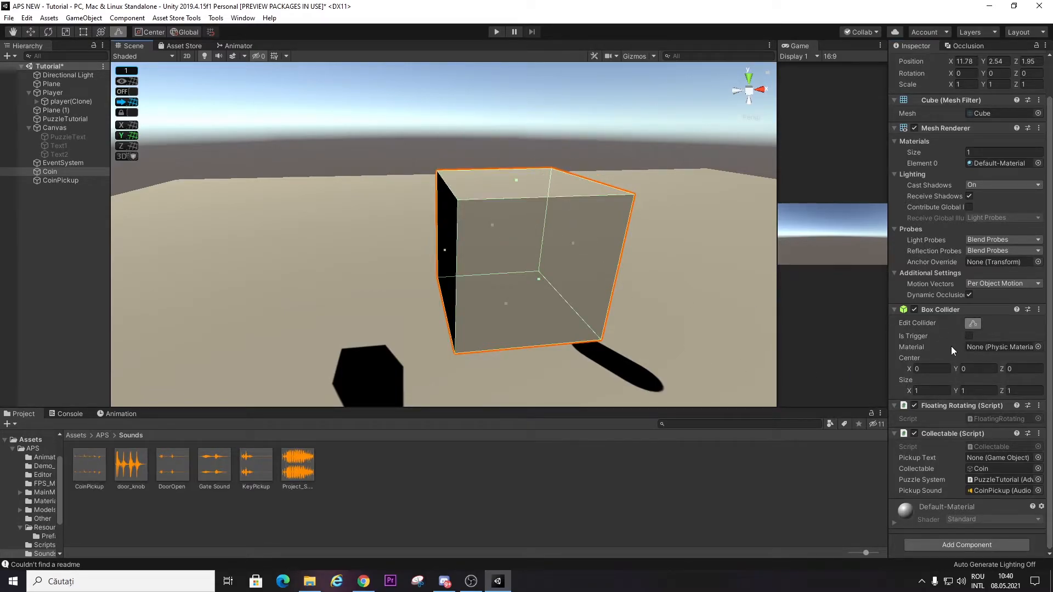
pyautogui.click(972, 324)
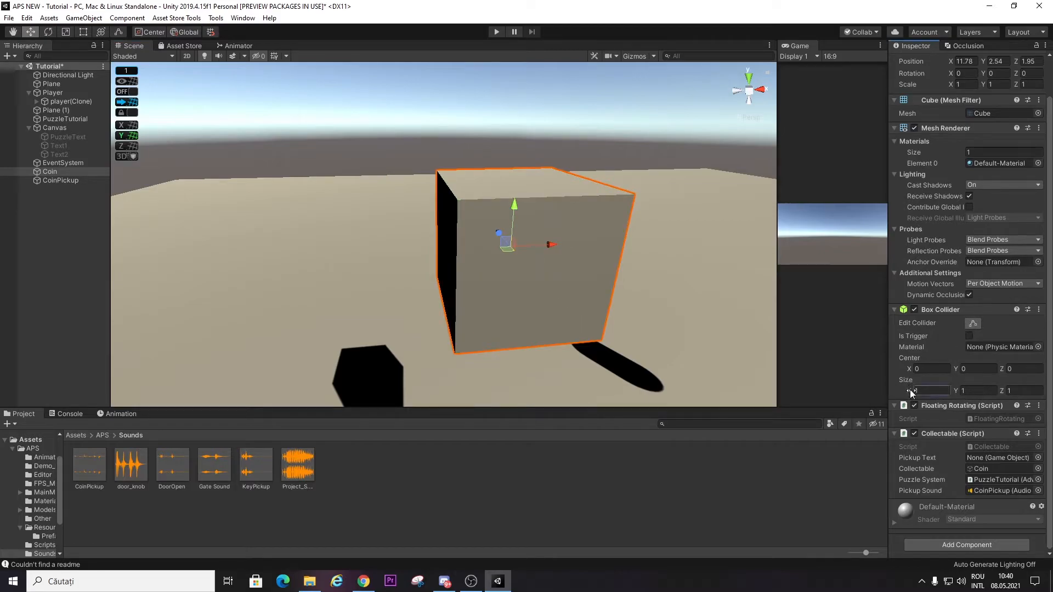
# - Set the Coin's box collider size to X 3, Y 3, Z 3 with collider editing switched on
pyautogui.moveTo(946, 390); pyautogui.dragTo(949, 390)
pyautogui.click(973, 323)
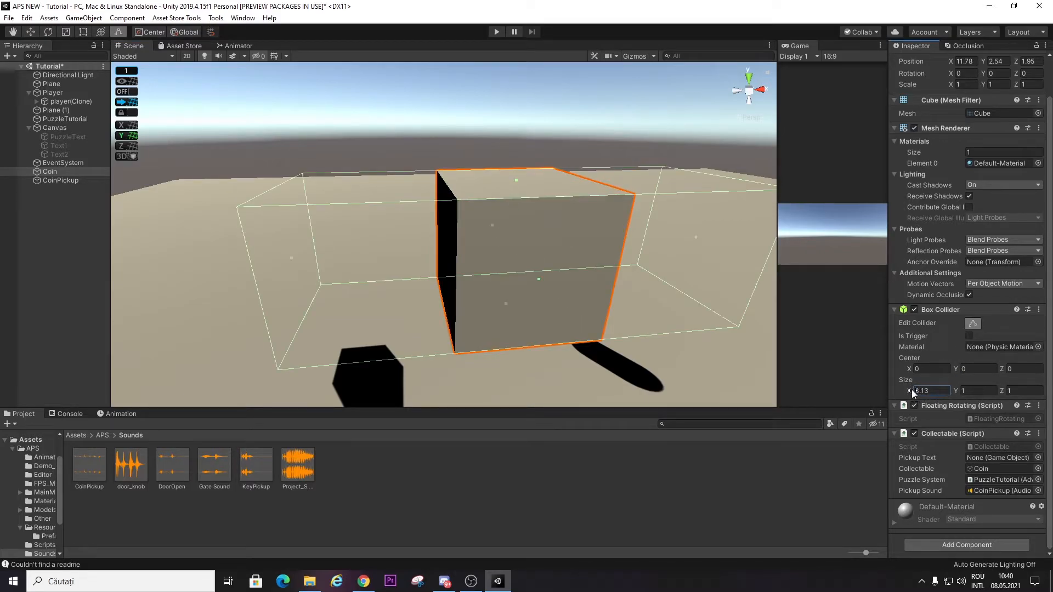
pyautogui.click(941, 390)
pyautogui.write('3')
pyautogui.click(976, 390)
pyautogui.write('3')
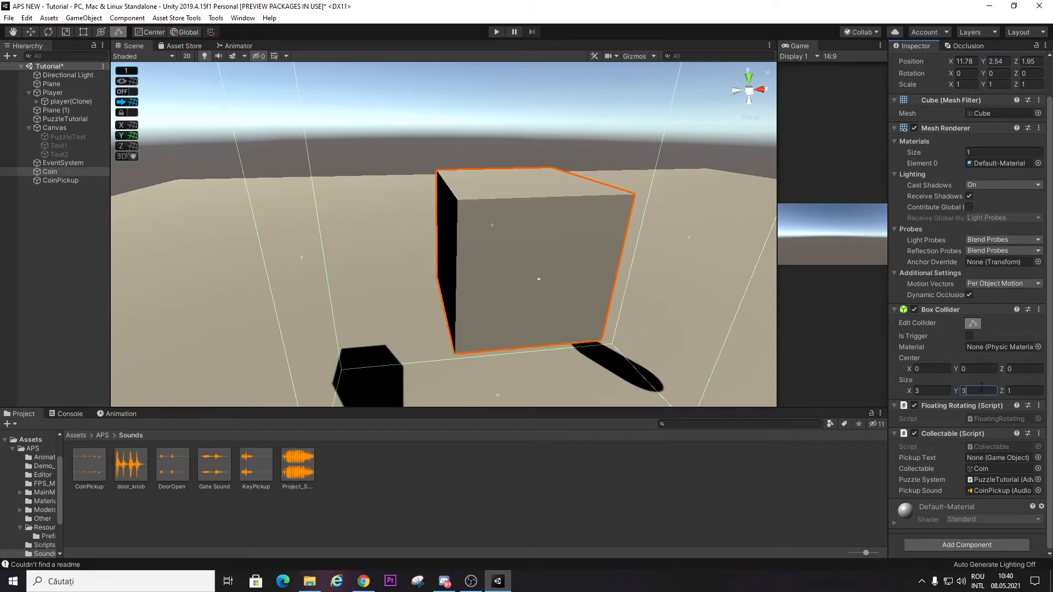
pyautogui.write('3')
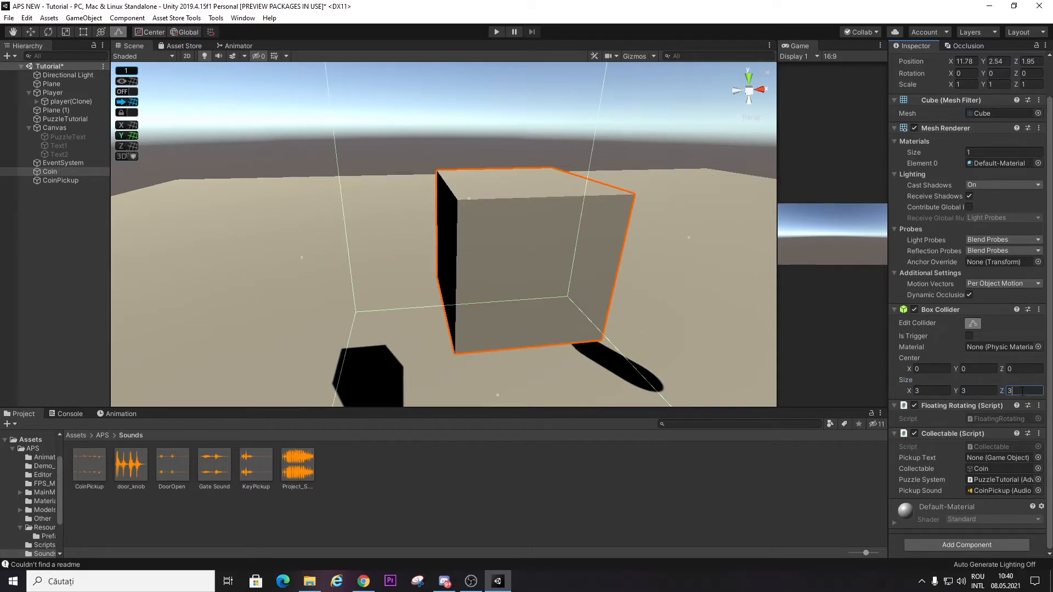
# - Set the Coin's box collider size to X 2, Y 2, Z 2 and finish editing the collider
pyautogui.write('2')
pyautogui.click(975, 391)
pyautogui.write('2')
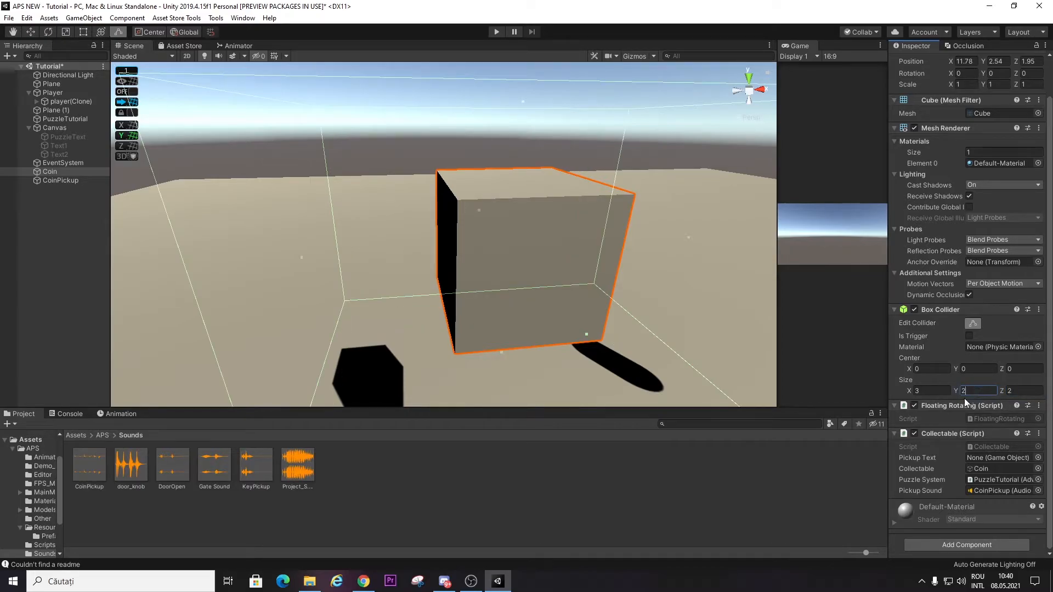
pyautogui.press('BackSpace')
pyautogui.write('2')
pyautogui.moveTo(489, 301); pyautogui.dragTo(891, 267, button='right')
pyautogui.moveTo(488, 209); pyautogui.dragTo(595, 230, button='right')
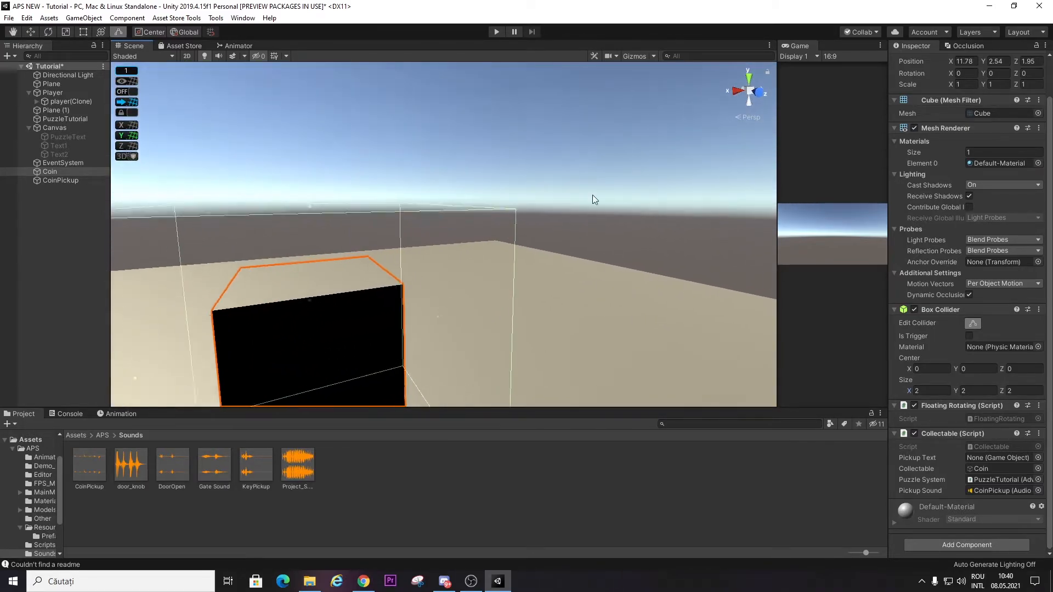
pyautogui.click(248, 270)
pyautogui.moveTo(248, 270); pyautogui.dragTo(357, 296, button='right')
pyautogui.click(357, 296)
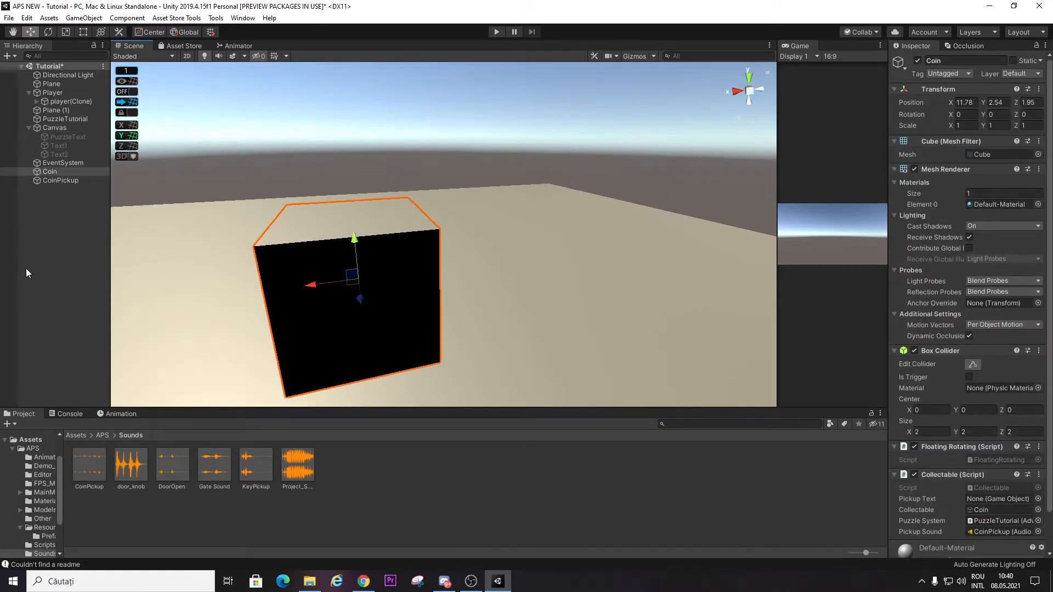
# - Add a TextMeshPro text under the Canvas reading "[E]Pickup Coin"
pyautogui.moveTo(602, 113); pyautogui.dragTo(93, 219, button='right')
pyautogui.rightClick(59, 127)
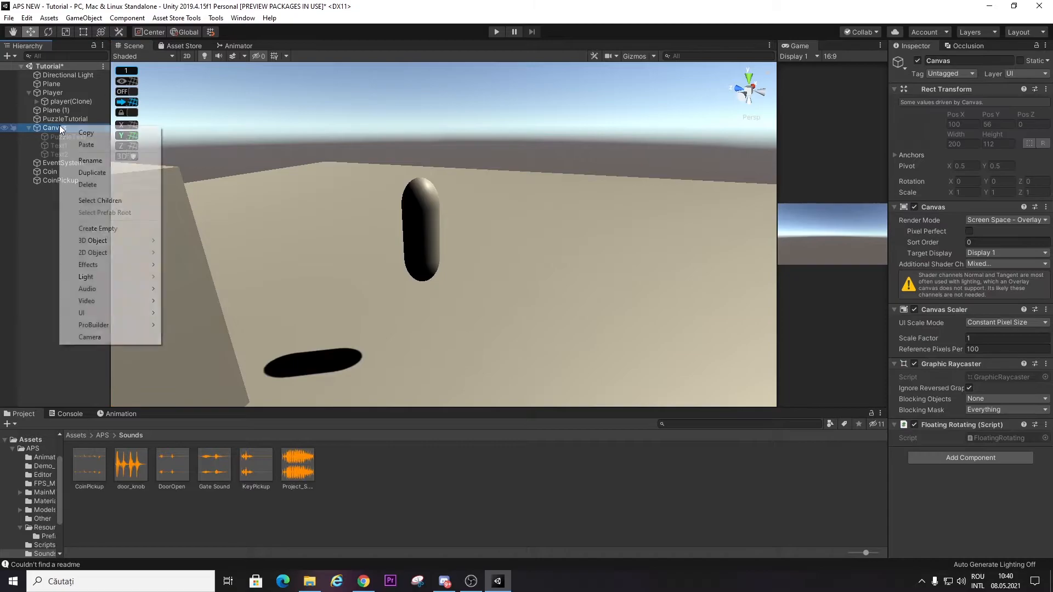
pyautogui.moveTo(157, 313)
pyautogui.click(216, 324)
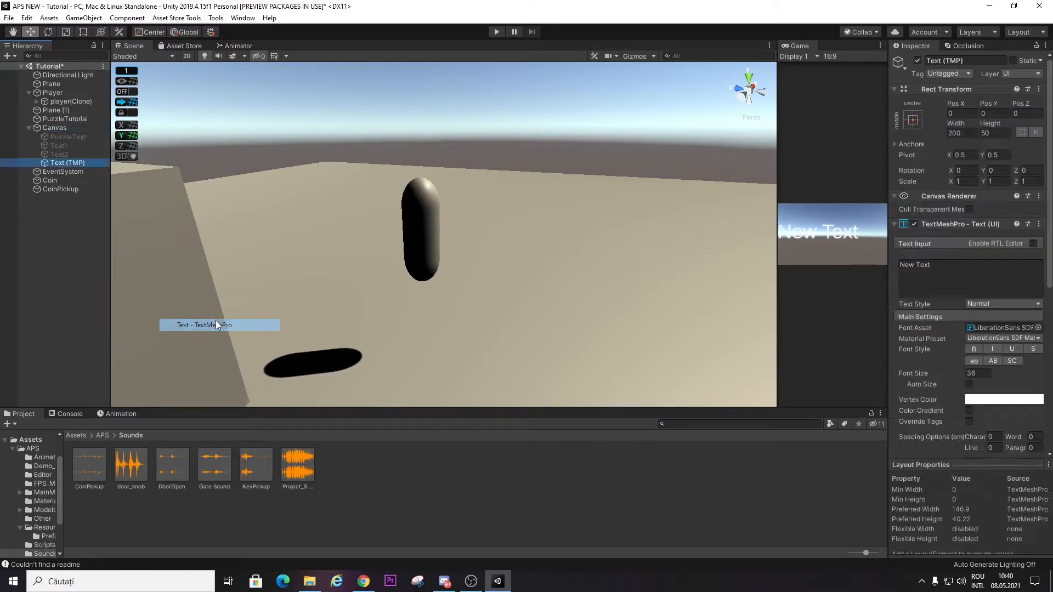
pyautogui.click(936, 272)
pyautogui.press('BackSpace')
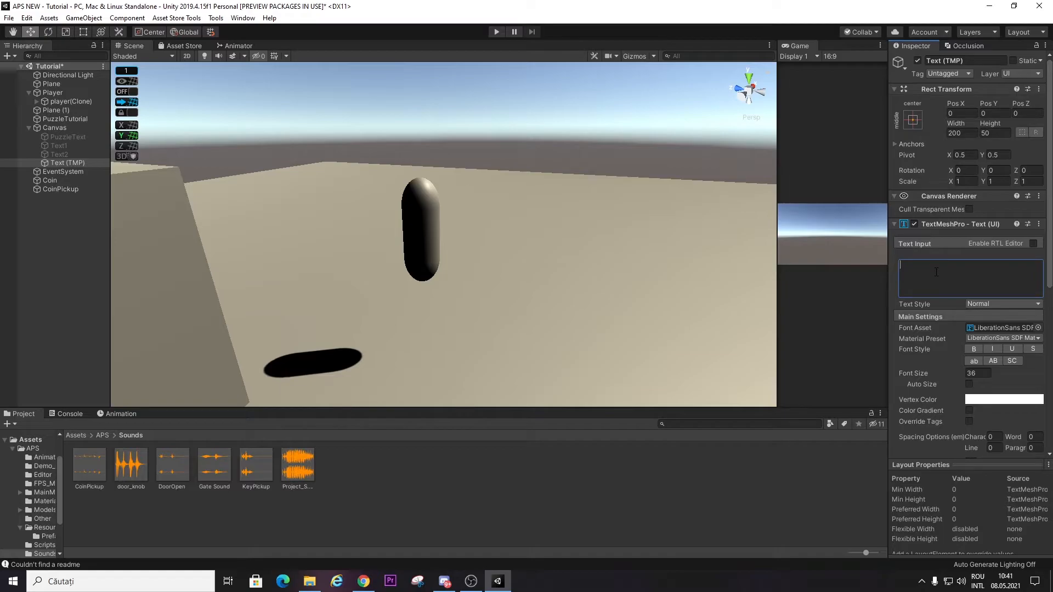
pyautogui.write('[E]Pickup Coin')
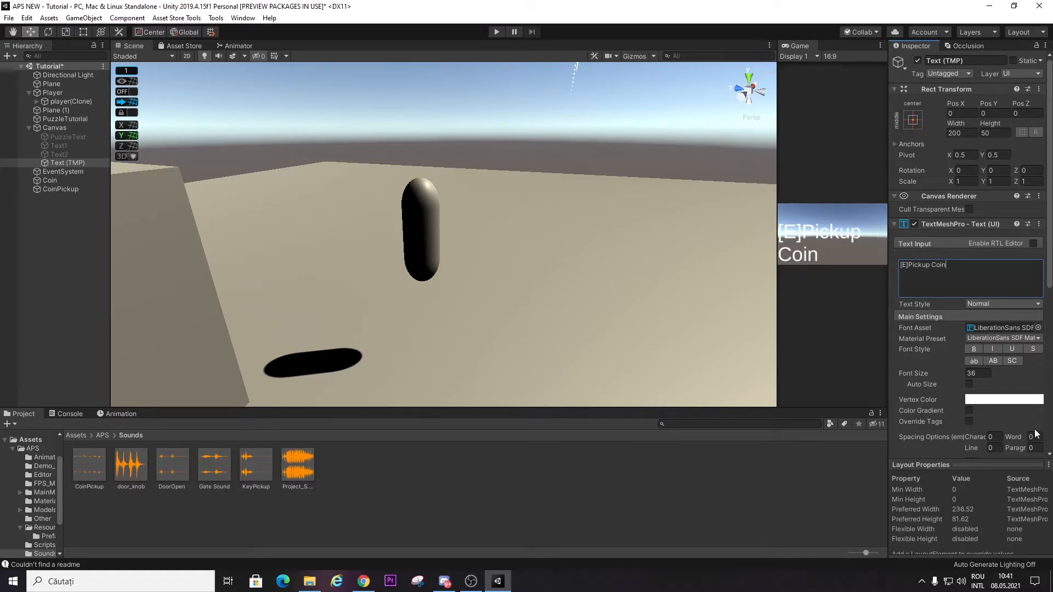
# - Enlarge the game preview, set the pickup text's font size to 30 and scale it up uniformly to about 1.42
pyautogui.moveTo(777, 183); pyautogui.dragTo(90, 251)
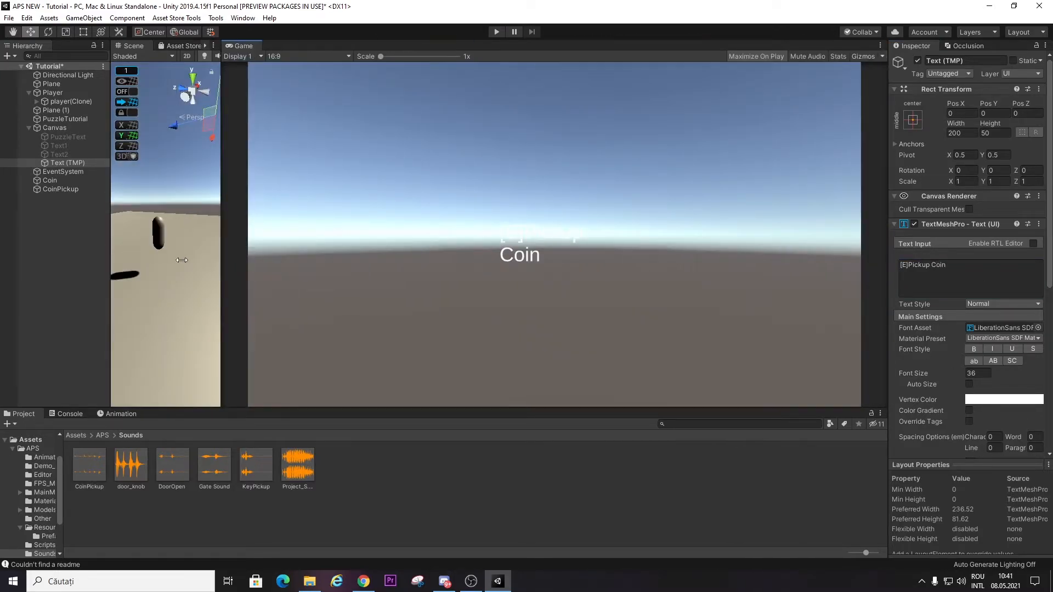
pyautogui.moveTo(178, 260); pyautogui.dragTo(256, 263)
pyautogui.click(975, 372)
pyautogui.write('3')
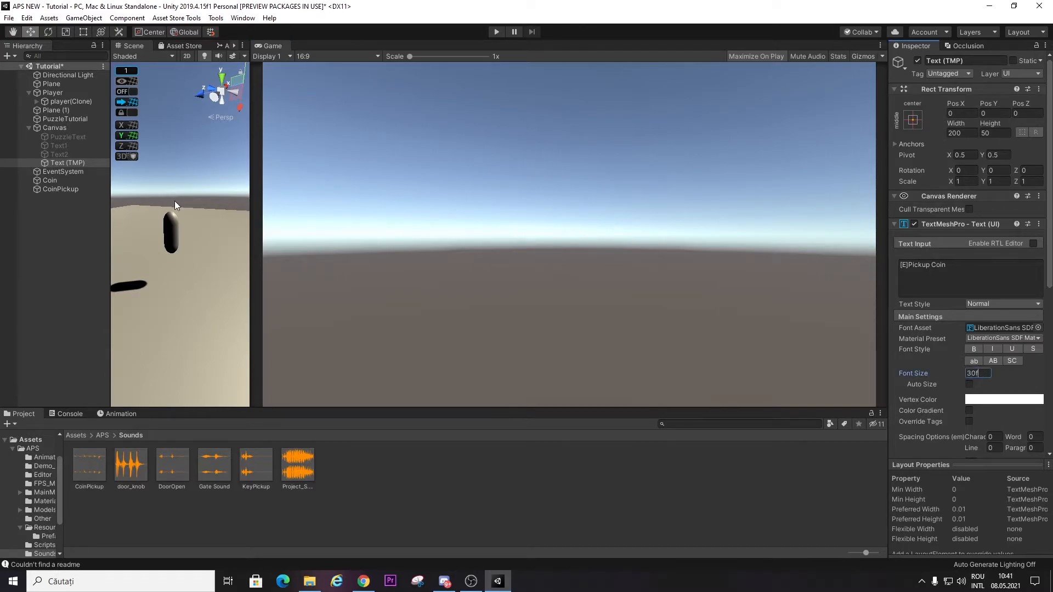
pyautogui.doubleClick(85, 162)
pyautogui.press('r')
pyautogui.moveTo(180, 236); pyautogui.dragTo(202, 228)
pyautogui.press('w')
# - Change the pickup text's font to JazzCreateBubble SDF and its vertex color to bright green, about 42E012
pyautogui.click(1038, 328)
pyautogui.press('Up')
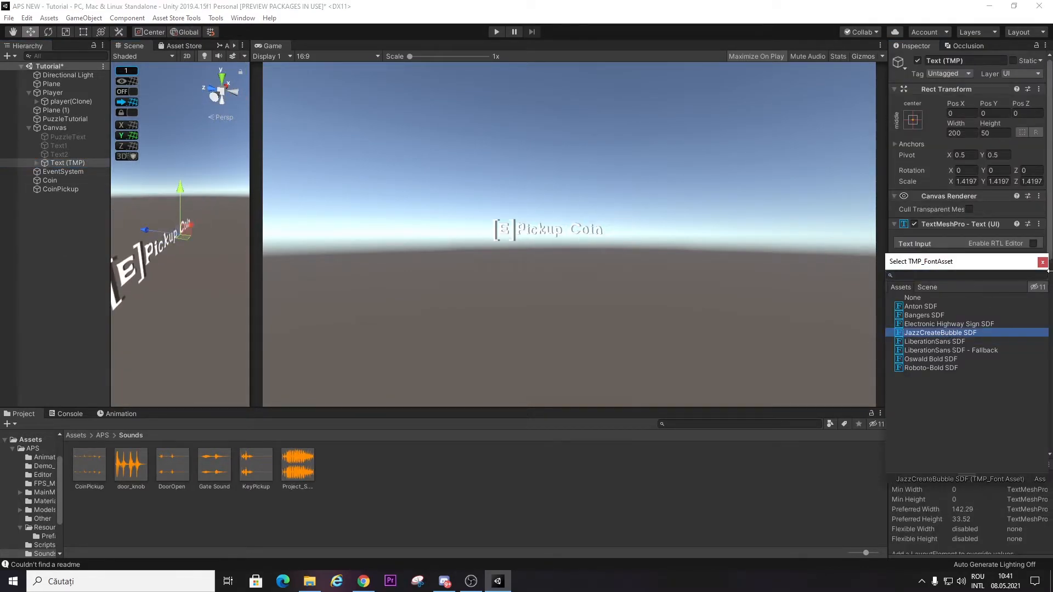
pyautogui.click(1041, 263)
pyautogui.click(988, 399)
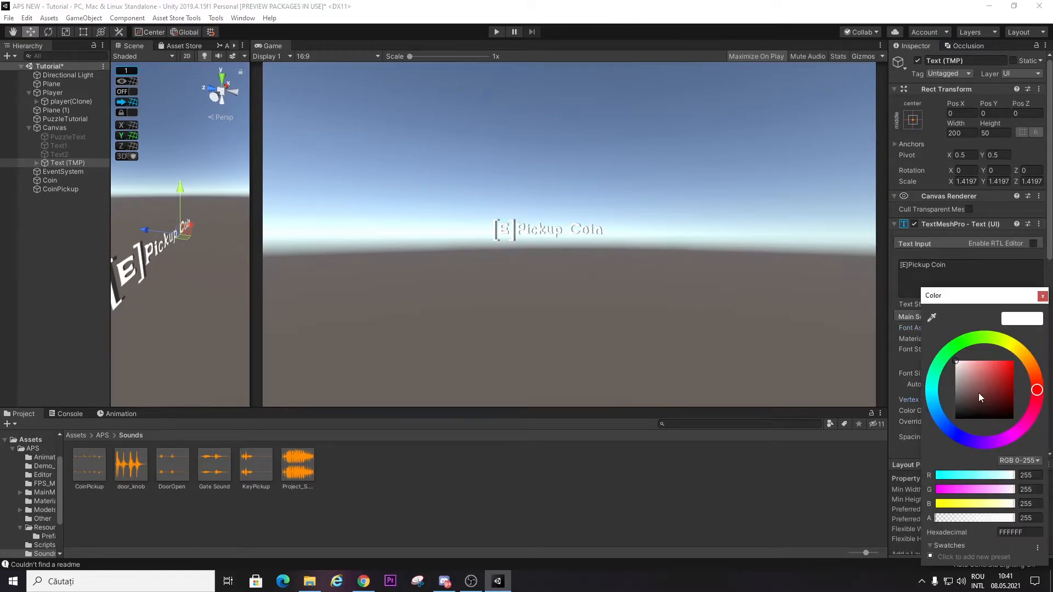
pyautogui.click(975, 336)
pyautogui.click(1004, 364)
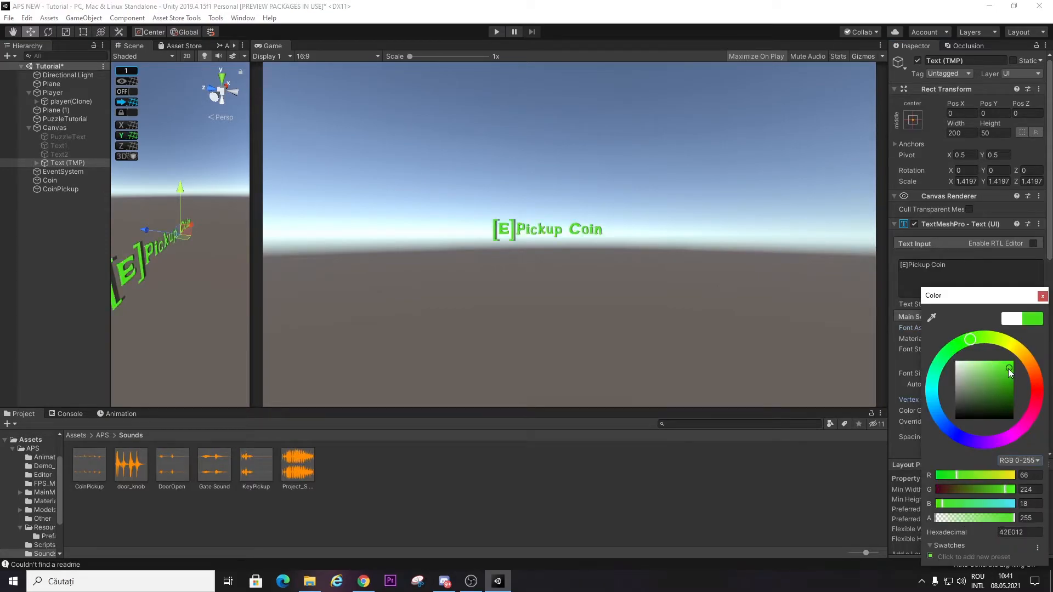
# - Shift the pickup text to Pos X about 1.6 and scale it up uniformly to about 2.2
pyautogui.click(314, 311)
pyautogui.moveTo(189, 229); pyautogui.dragTo(205, 226)
pyautogui.press('r')
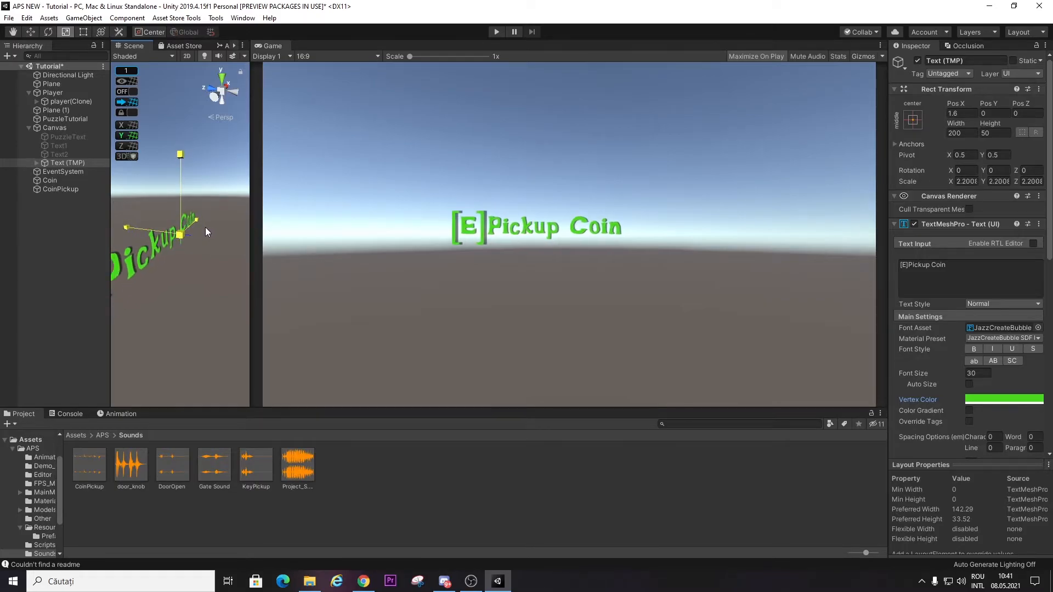
pyautogui.press('w')
pyautogui.click(87, 295)
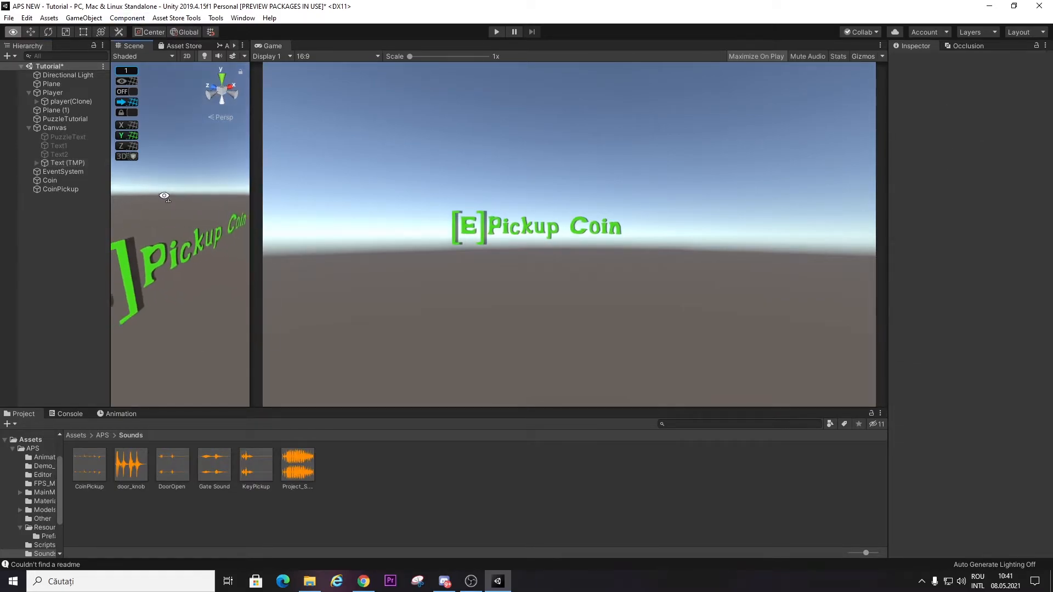
# - Rename the new Canvas text as PickupText and deactivate it
pyautogui.doubleClick(82, 110)
pyautogui.keyDown('alt'); pyautogui.moveTo(184, 176); pyautogui.dragTo(197, 258); pyautogui.keyUp('alt')
pyautogui.click(74, 161)
pyautogui.write('PickupText')
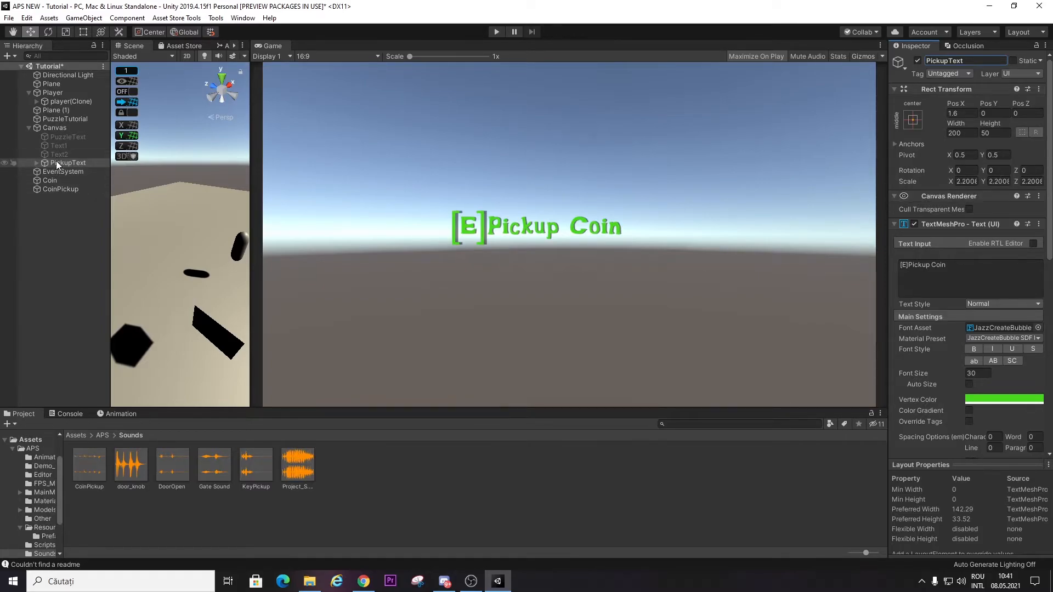
pyautogui.click(917, 61)
# - Assign PickupText as the Pickup Text of the Coin's Collectable script
pyautogui.click(60, 189)
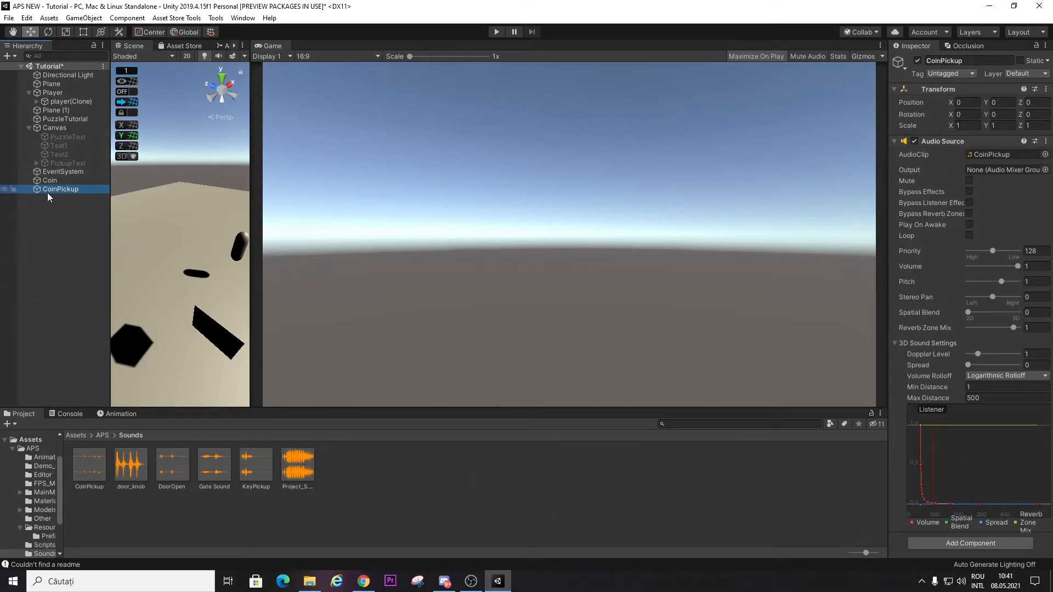
pyautogui.click(57, 181)
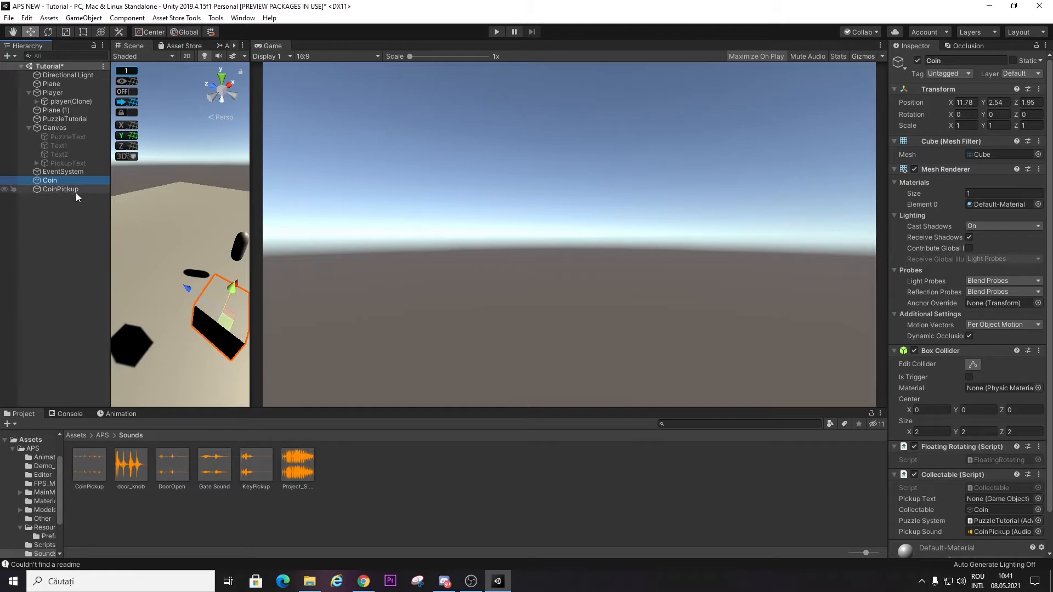
pyautogui.scroll(-2, 1014, 435)
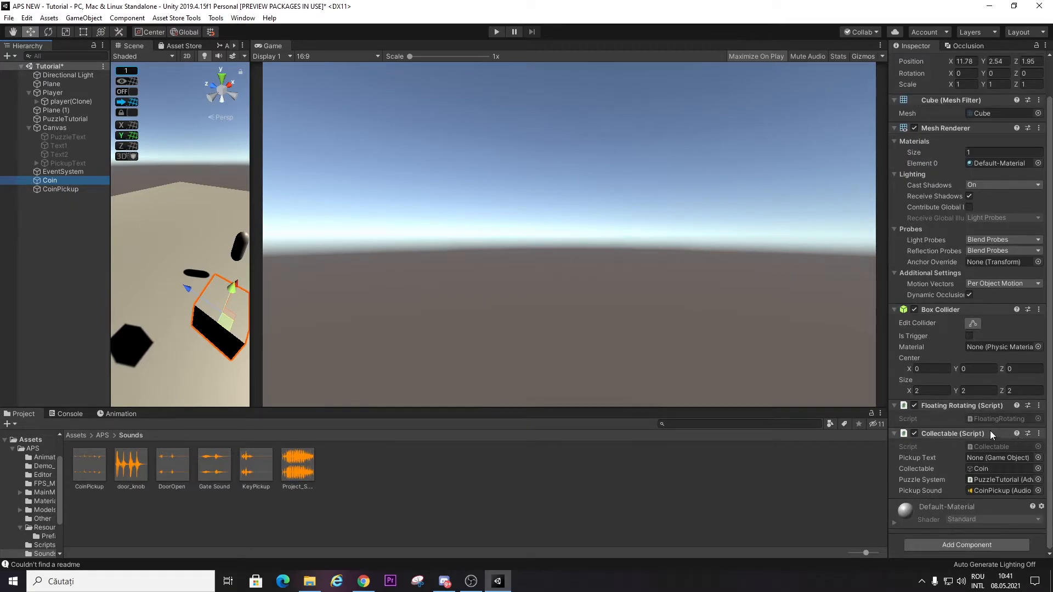
pyautogui.moveTo(77, 164); pyautogui.dragTo(1000, 458)
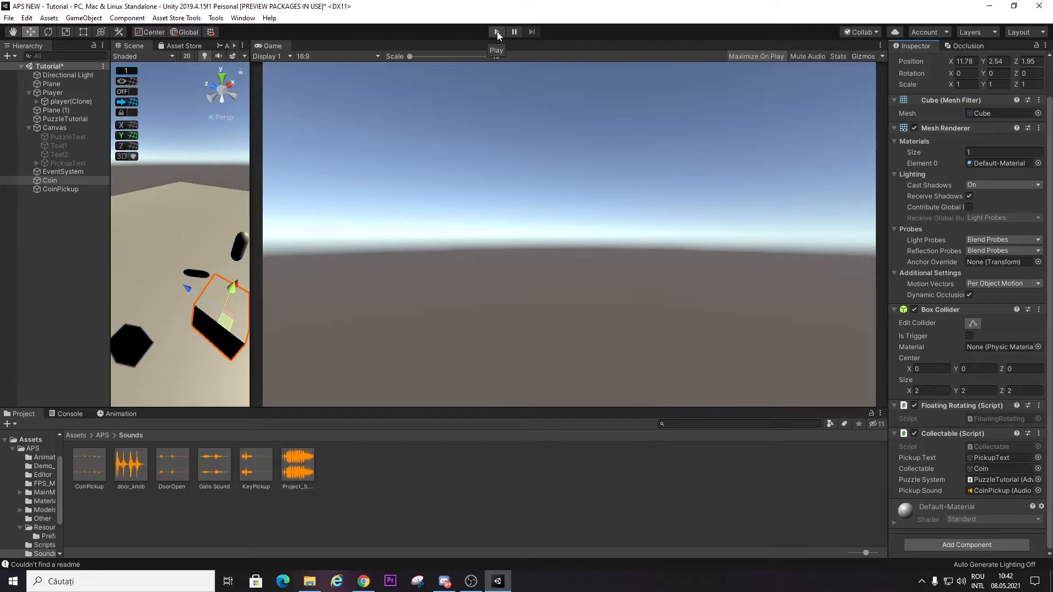
# - Check the Player object, run the scene briefly and stop it
pyautogui.click(25, 91)
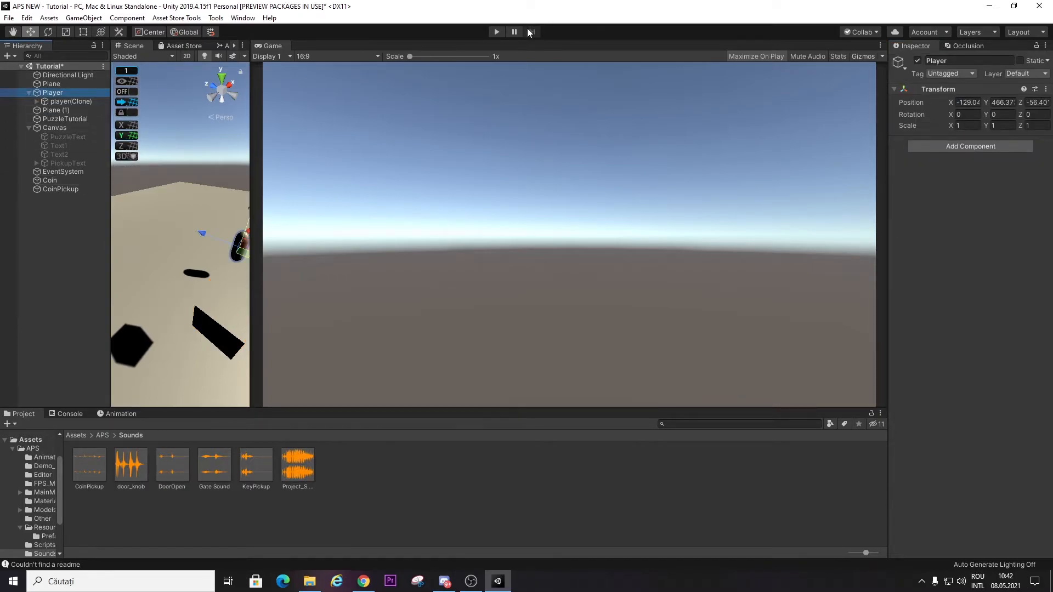
pyautogui.click(496, 32)
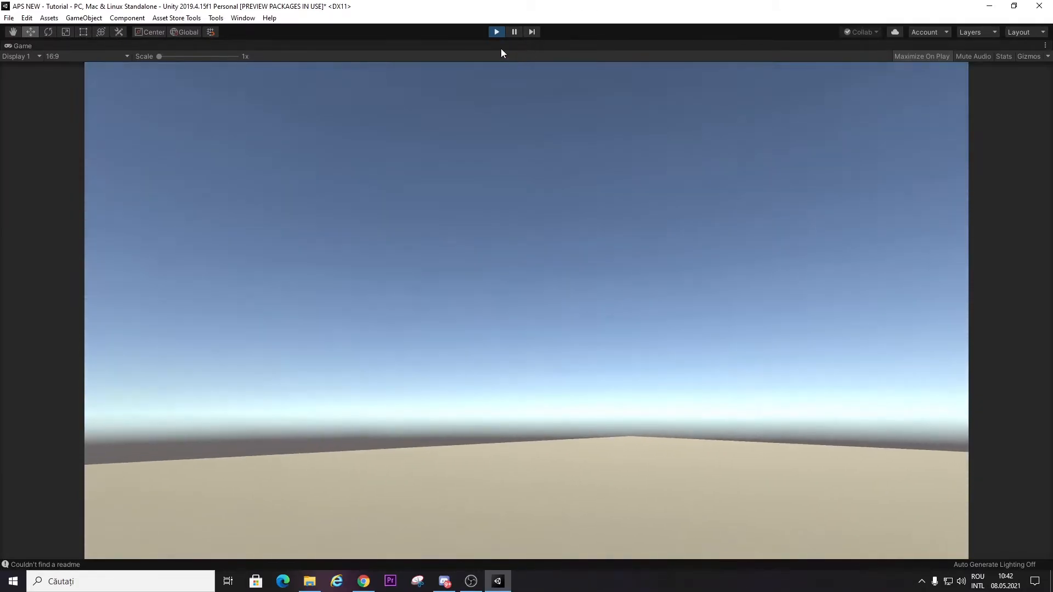
pyautogui.click(496, 32)
# - Enlarge the scene view again and lower the Coin to Y about -0.05
pyautogui.moveTo(250, 159); pyautogui.dragTo(776, 156)
pyautogui.moveTo(247, 269); pyautogui.dragTo(478, 311, button='right')
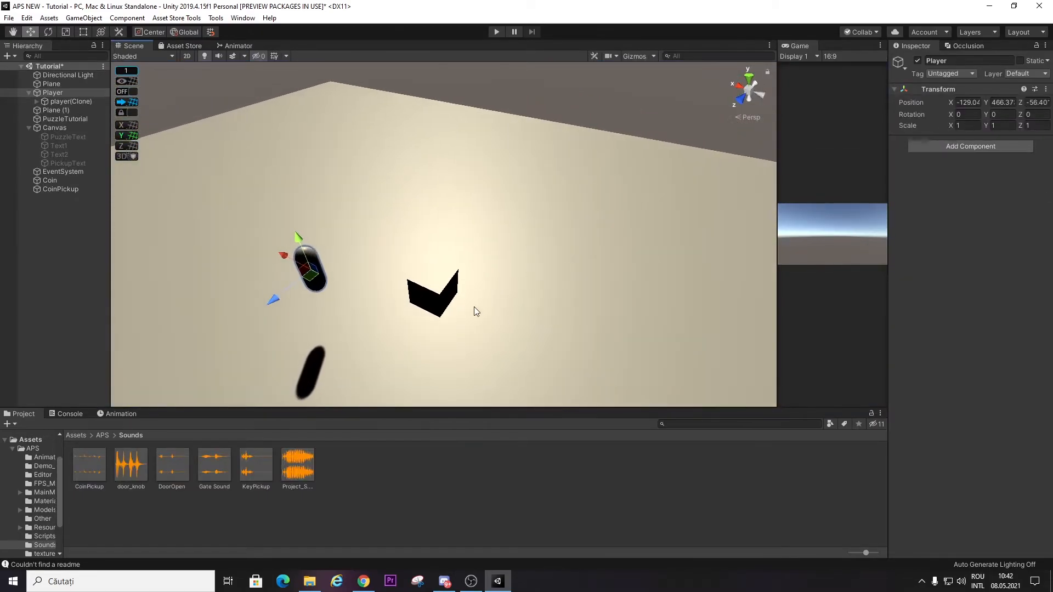
pyautogui.click(440, 292)
pyautogui.moveTo(436, 269); pyautogui.dragTo(440, 313)
pyautogui.click(7, 258)
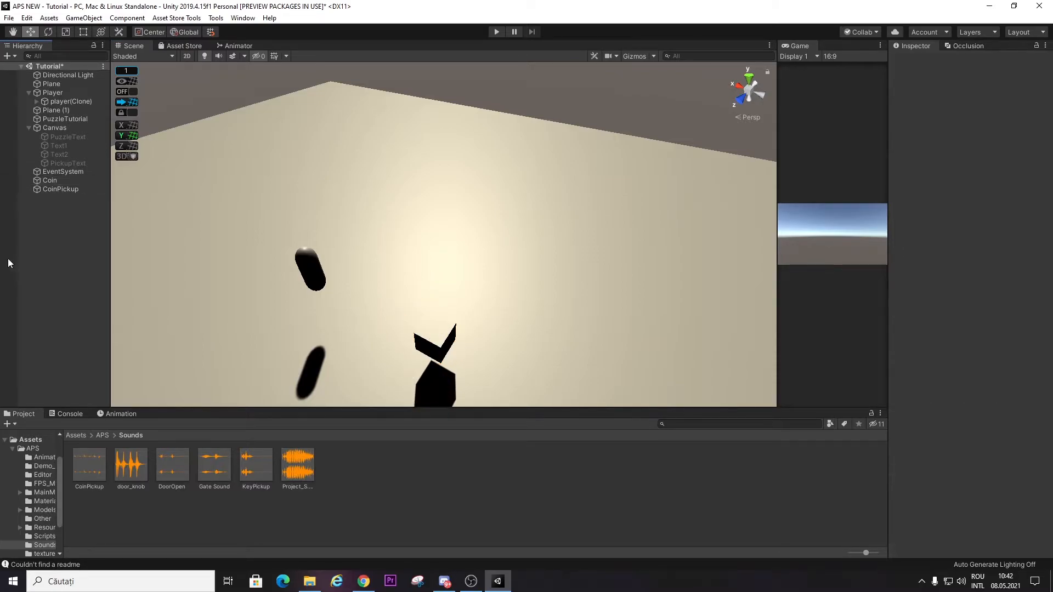
# - Run the scene with the lowered Coin, stop it and review the Coin's collider and Collectable settings
pyautogui.click(497, 33)
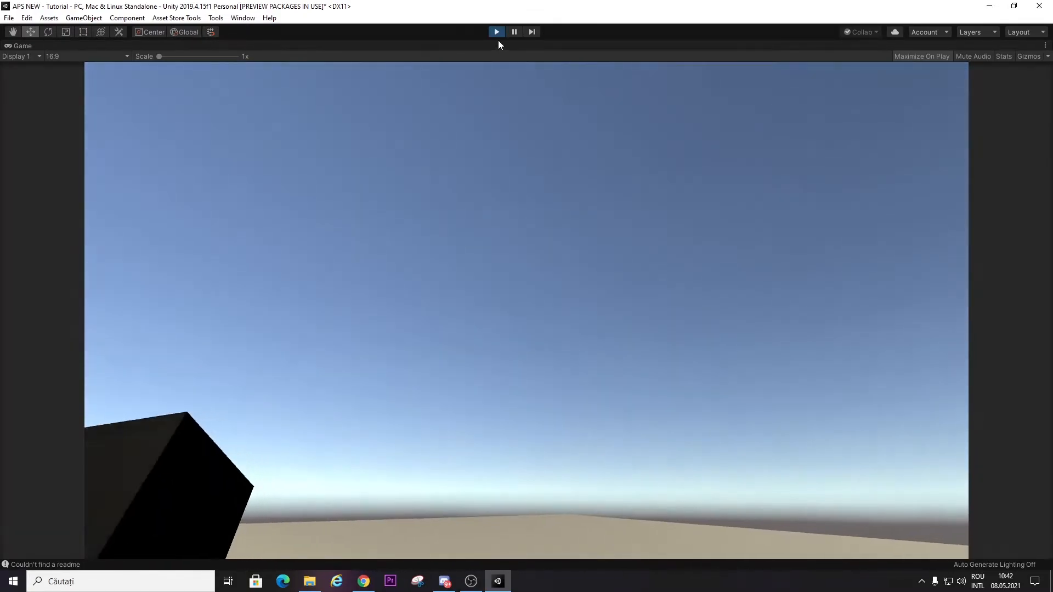
pyautogui.click(496, 33)
pyautogui.click(425, 340)
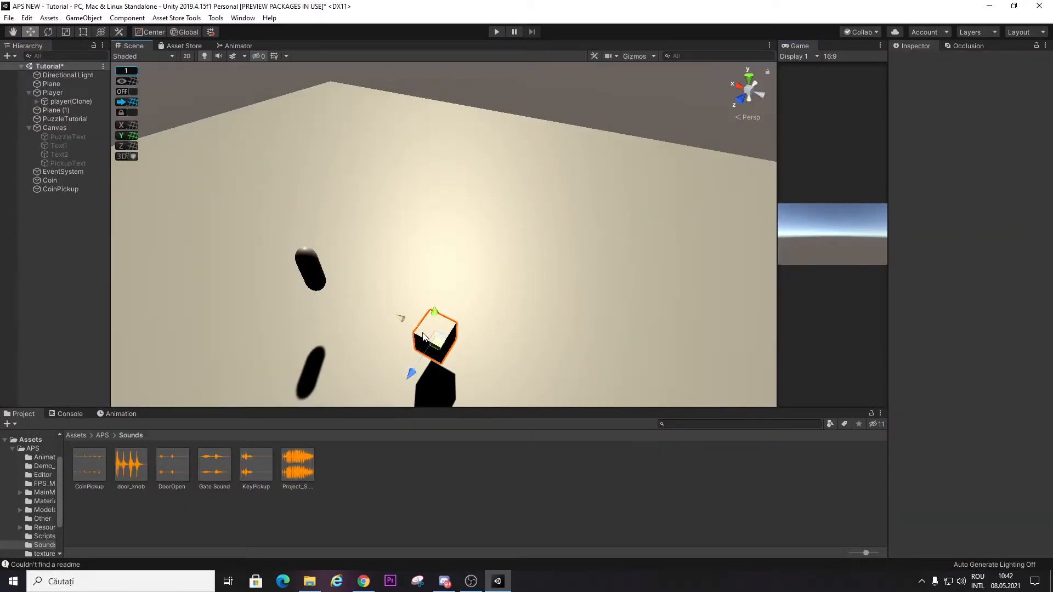
pyautogui.scroll(-2, 959, 470)
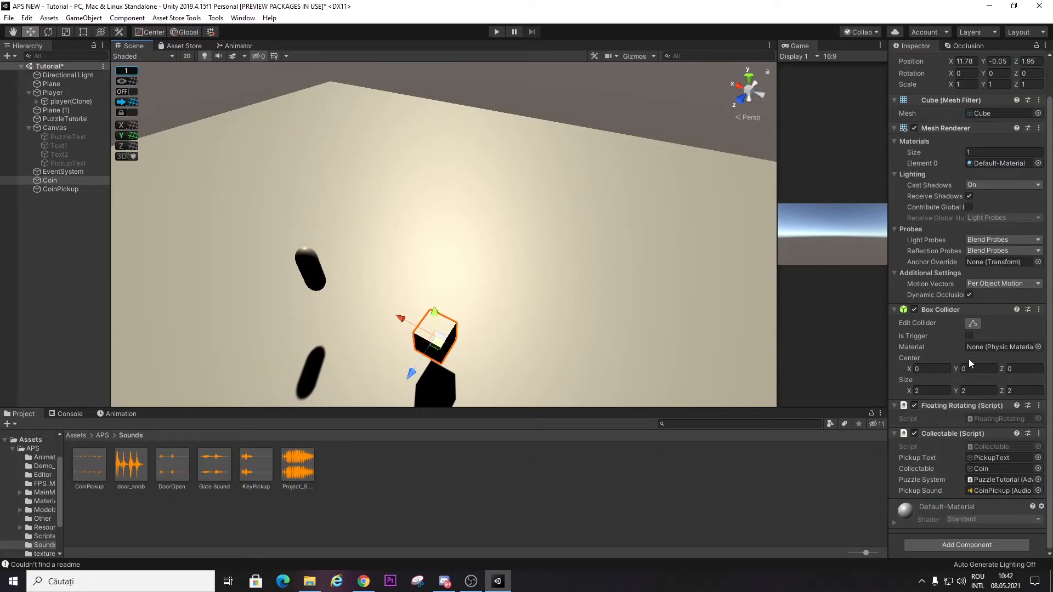
pyautogui.scroll(2, 986, 429)
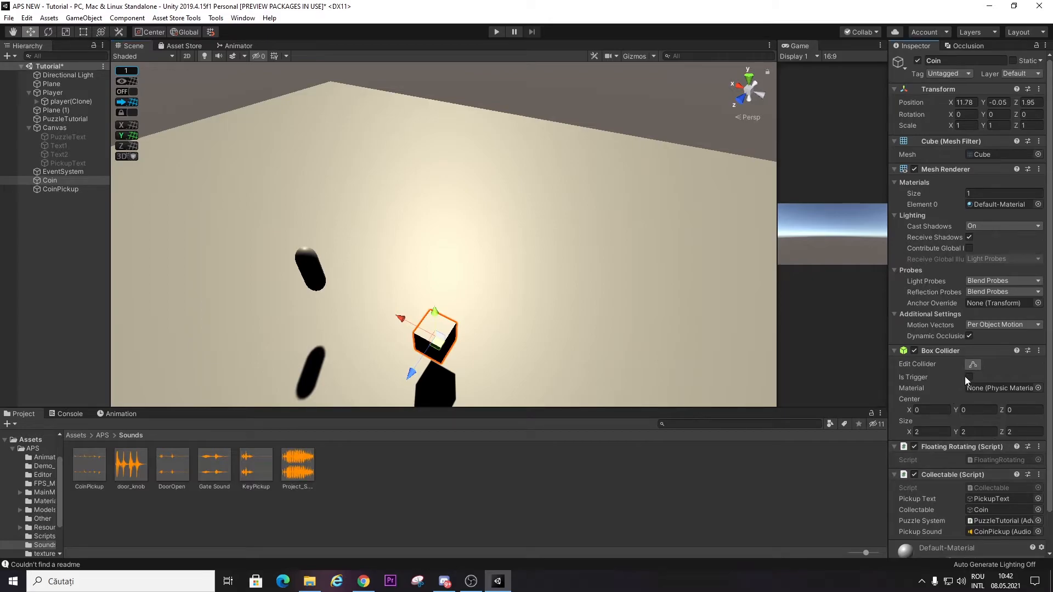
# - Inspect Plane (1) and look into the FPS_Movement_Rigidbody-master folder of the APS assets
pyautogui.click(447, 508)
pyautogui.moveTo(592, 214); pyautogui.dragTo(530, 214, button='right')
pyautogui.click(521, 218)
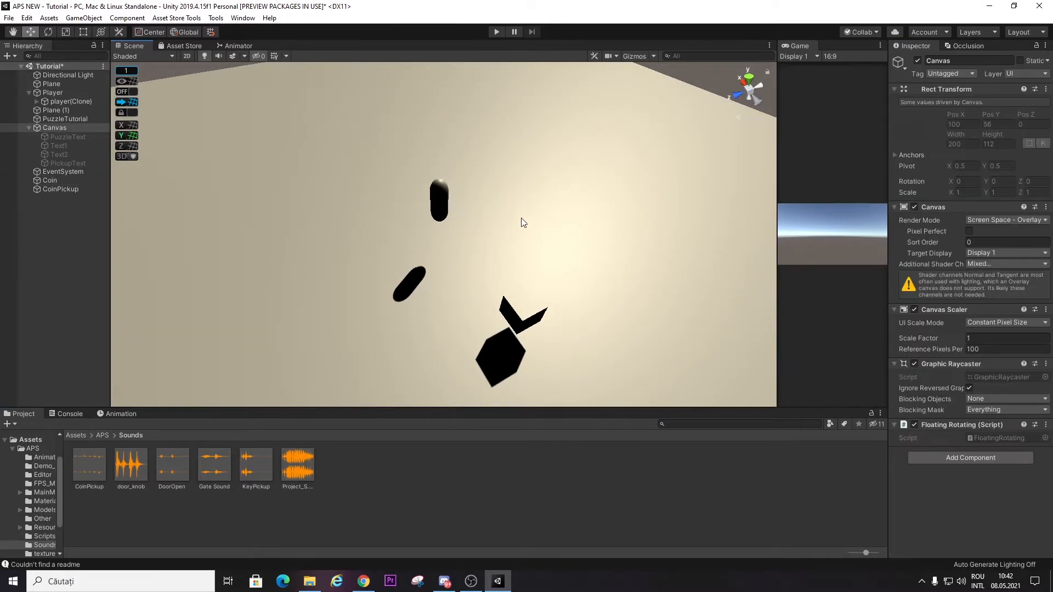
pyautogui.click(521, 218)
pyautogui.moveTo(451, 257); pyautogui.dragTo(157, 413, button='right')
pyautogui.click(103, 436)
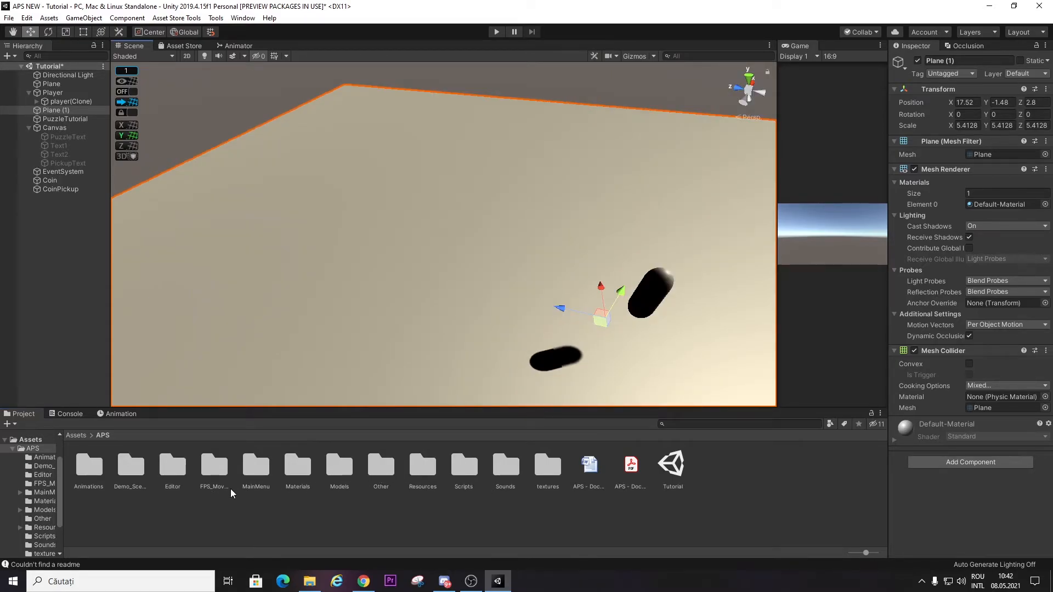
pyautogui.doubleClick(215, 471)
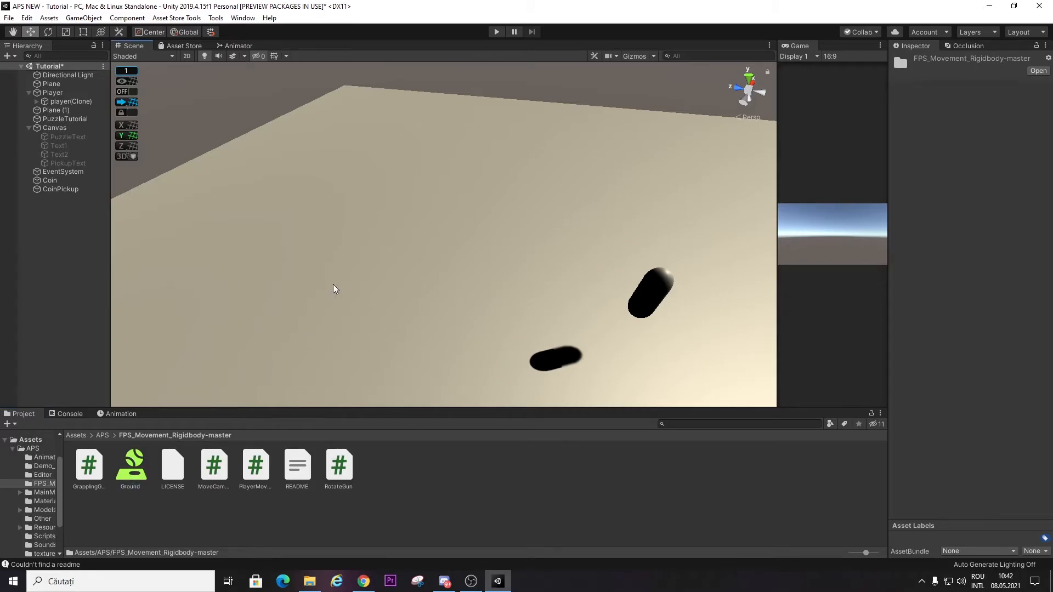
pyautogui.click(387, 267)
pyautogui.click(36, 267)
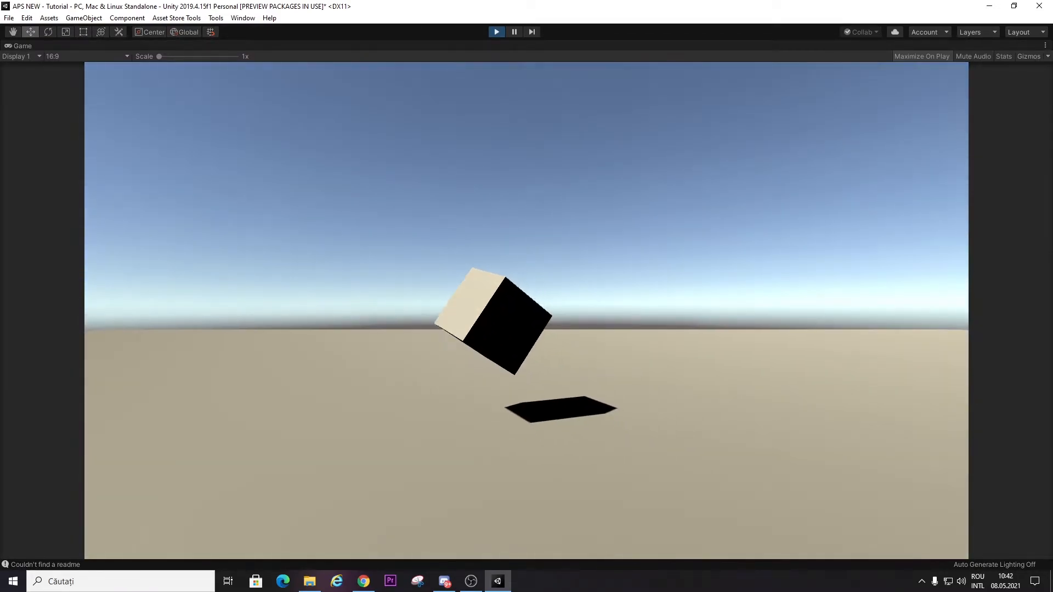
# - Play-test the scene by walking the player up to the Coin and picking it up
pyautogui.press('w')
pyautogui.press('w')
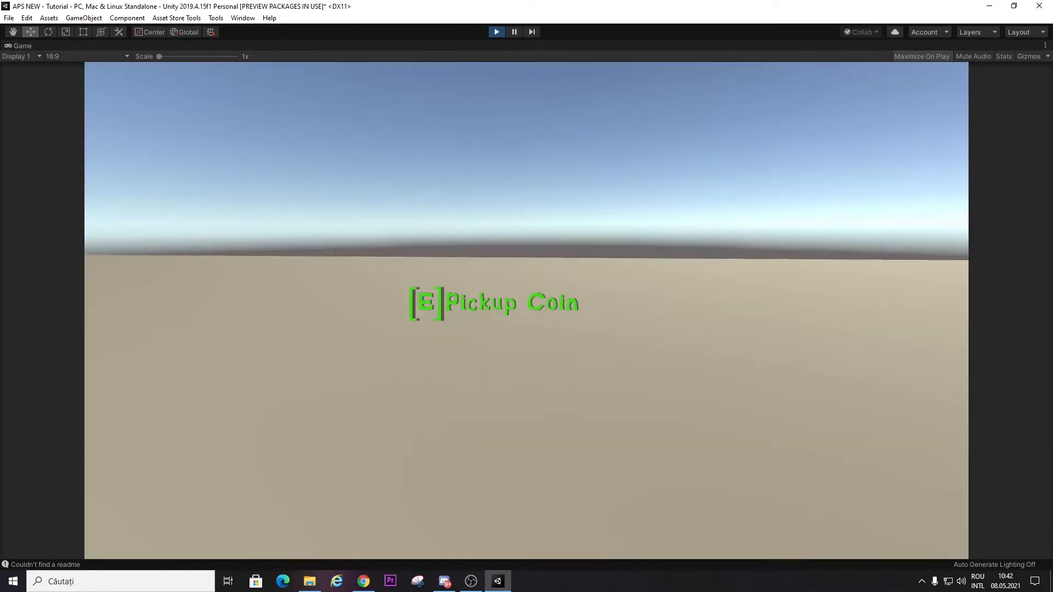
pyautogui.press('w')
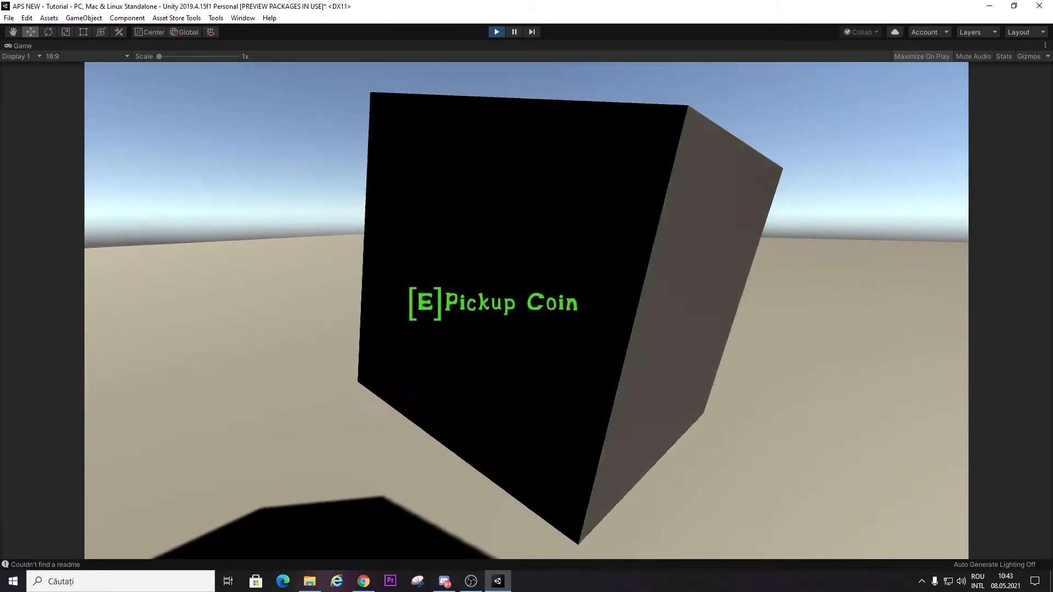
pyautogui.press('e')
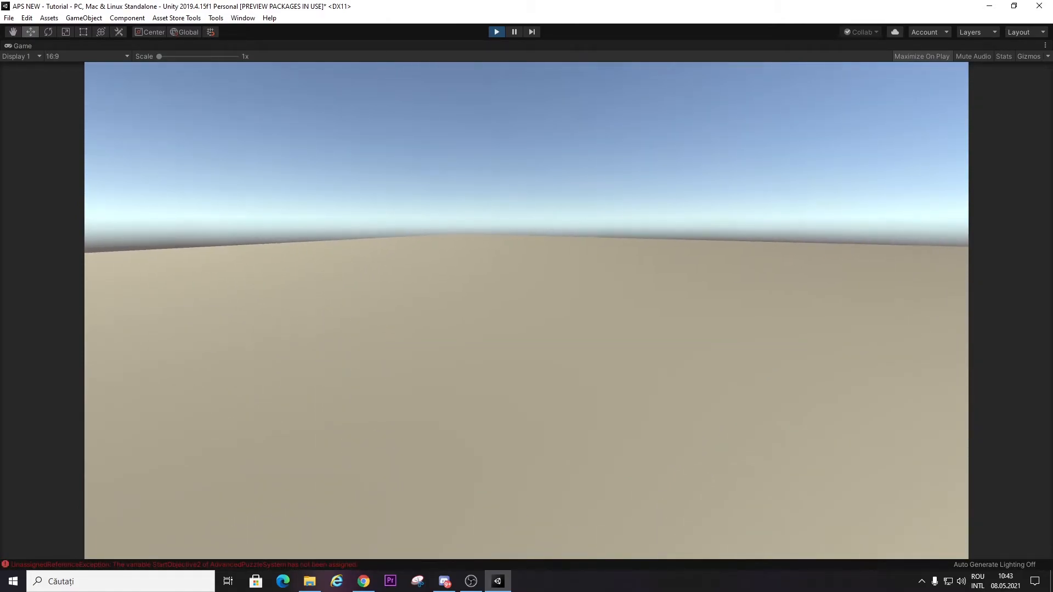
pyautogui.press('w')
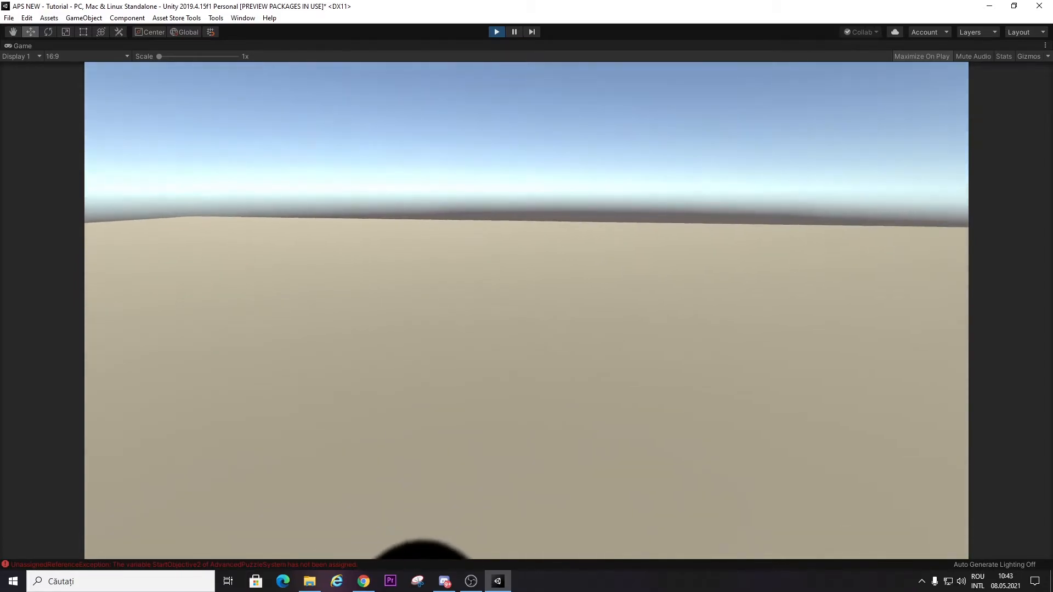
# - Walk the player forward in the running scene and stop the play test
pyautogui.press('w')
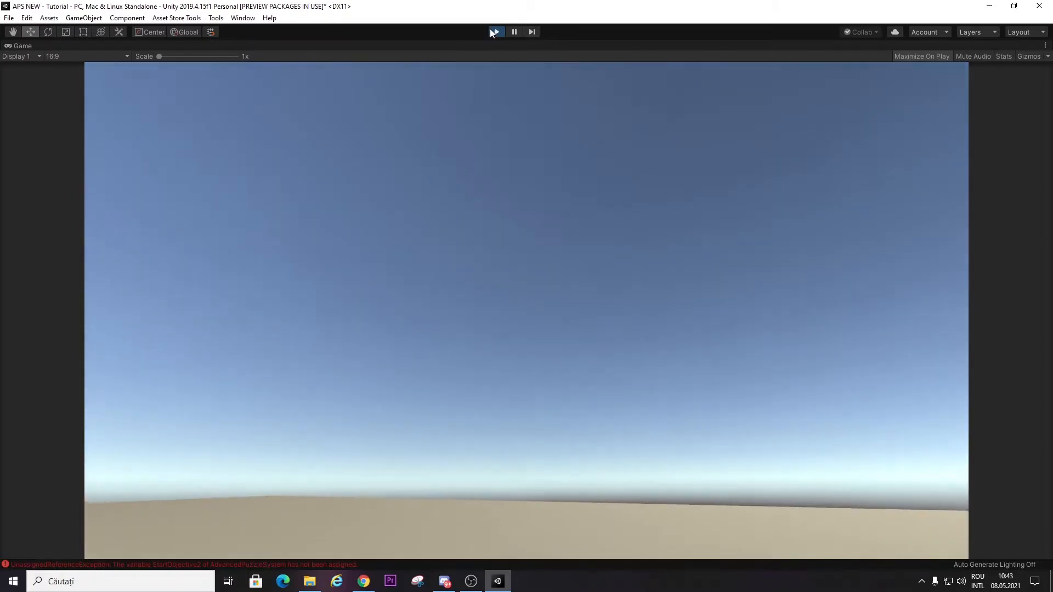
pyautogui.click(493, 32)
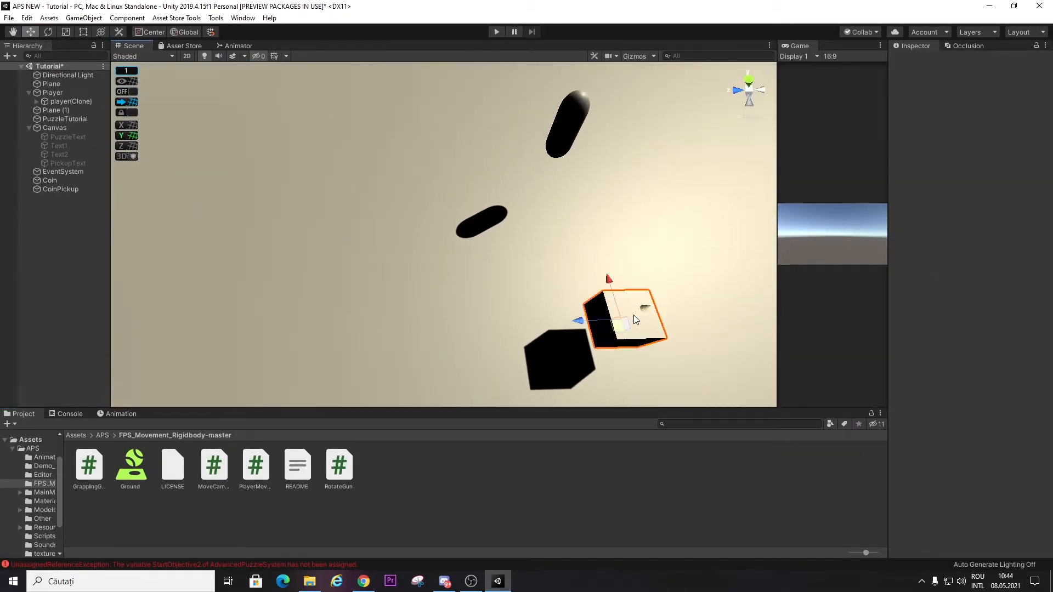
# - Apply the paper material from the APS Materials folder to the Coin
pyautogui.click(630, 320)
pyautogui.click(102, 435)
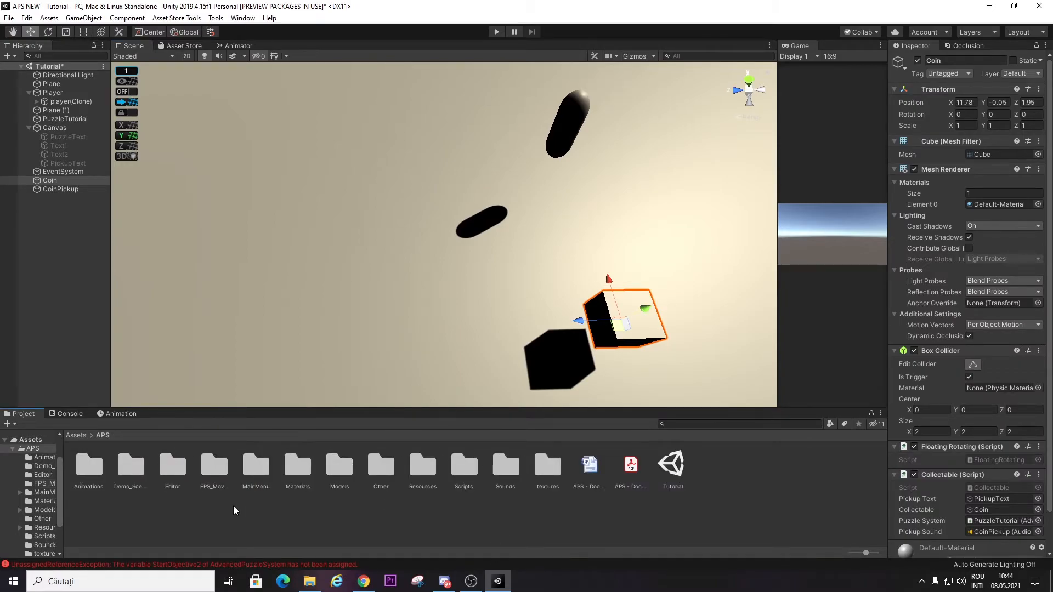
pyautogui.doubleClick(308, 465)
pyautogui.moveTo(89, 465); pyautogui.dragTo(816, 360)
pyautogui.click(411, 219)
pyautogui.keyDown('alt'); pyautogui.moveTo(410, 219); pyautogui.dragTo(445, 234); pyautogui.keyUp('alt')
pyautogui.hotkey('ctrl', 'd')
pyautogui.moveTo(378, 378); pyautogui.dragTo(446, 193)
pyautogui.hotkey('ctrl', 'z')
pyautogui.hotkey('ctrl', 'z')
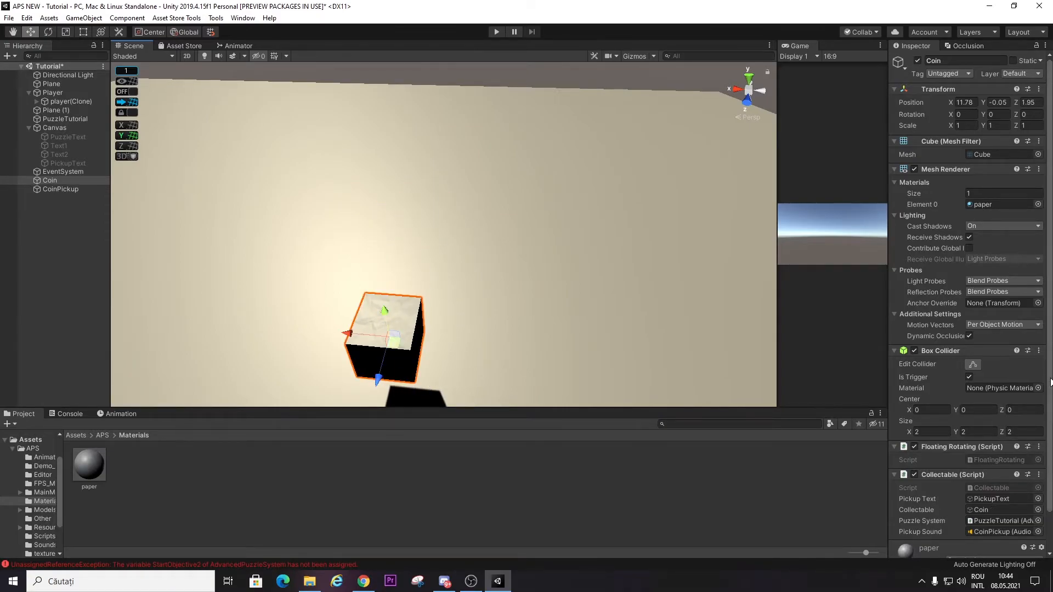
# - Check the Coin's Box Collider bounds and set the collider size to 3 on X, Y and Z
pyautogui.scroll(-2, 974, 325)
pyautogui.click(973, 323)
pyautogui.keyDown('alt'); pyautogui.moveTo(707, 378); pyautogui.dragTo(873, 259); pyautogui.keyUp('alt')
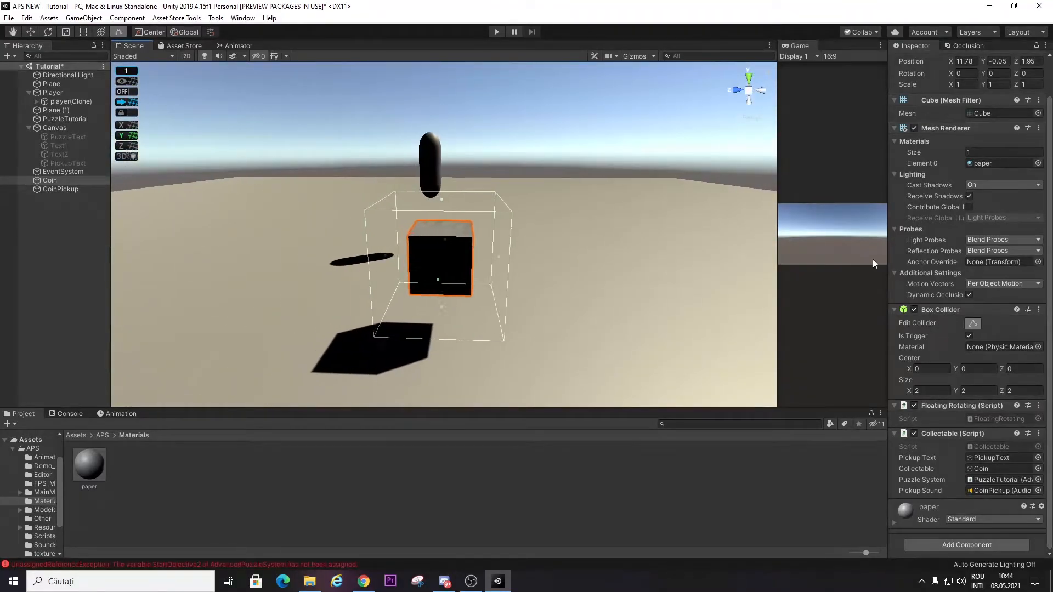
pyautogui.click(973, 323)
pyautogui.click(928, 391)
pyautogui.write('3')
pyautogui.press('Tab')
pyautogui.write('3')
pyautogui.press('Tab')
pyautogui.write('3')
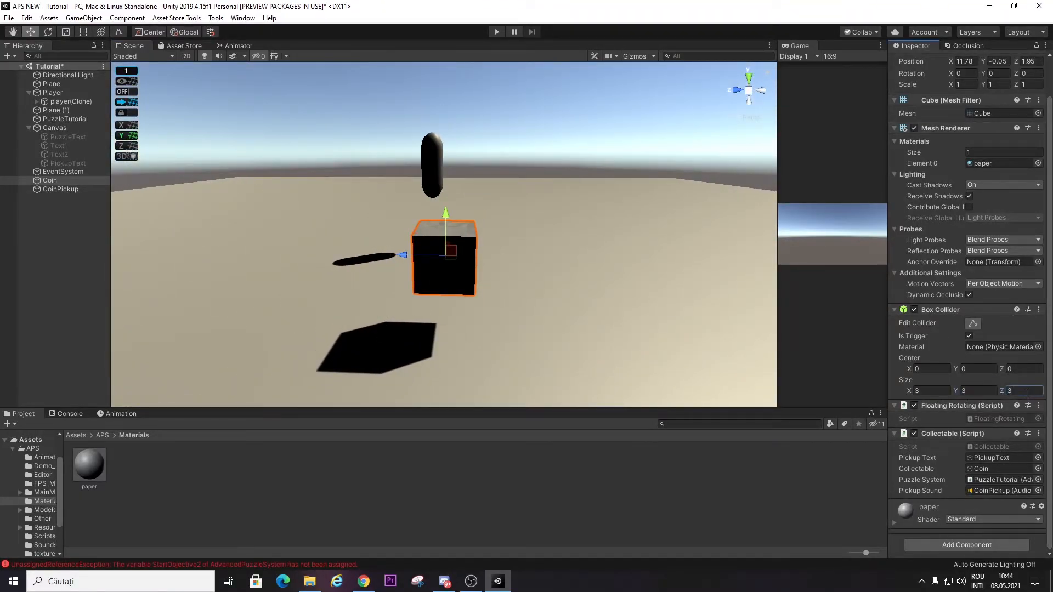
pyautogui.click(970, 325)
pyautogui.click(971, 325)
# - Duplicate the Coin and move the copy along the Z axis to about 8.9
pyautogui.keyDown('alt'); pyautogui.moveTo(550, 248); pyautogui.dragTo(679, 257); pyautogui.keyUp('alt')
pyautogui.hotkey('ctrl', 'd')
pyautogui.moveTo(466, 229); pyautogui.dragTo(273, 258)
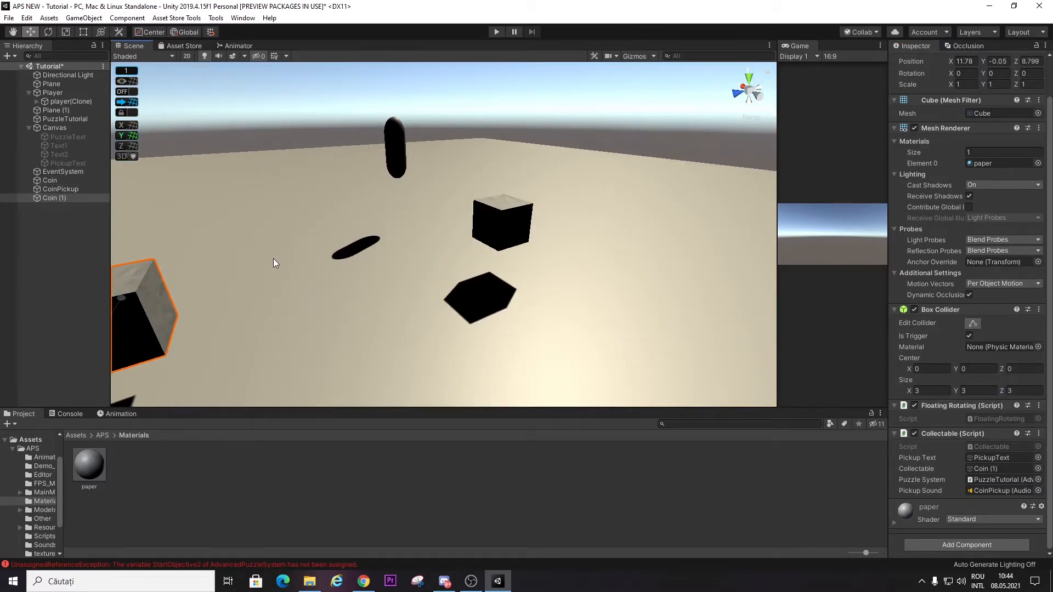
pyautogui.press('f')
pyautogui.moveTo(500, 233); pyautogui.dragTo(504, 203, button='right')
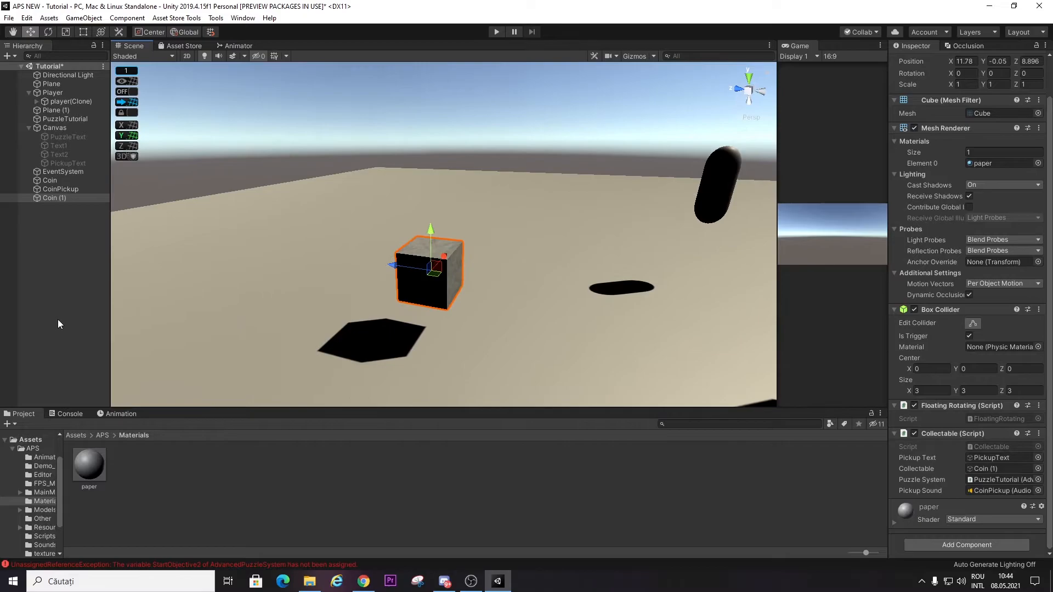
# - Create an empty root object in the scene and name it CoinPickups
pyautogui.click(58, 320)
pyautogui.rightClick(10, 278)
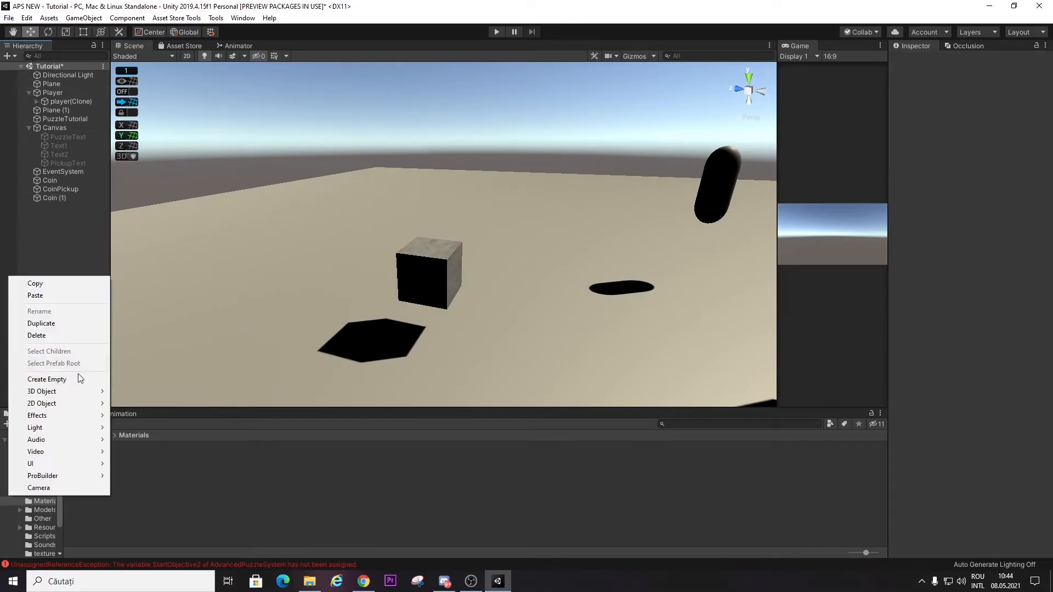
pyautogui.click(81, 377)
pyautogui.click(988, 61)
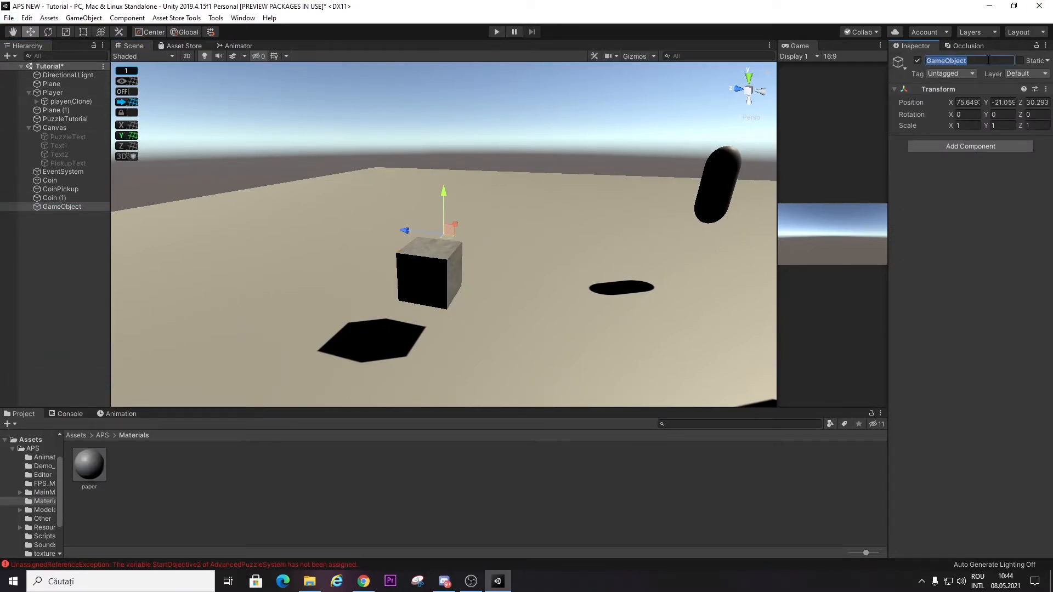
pyautogui.write('Pickups')
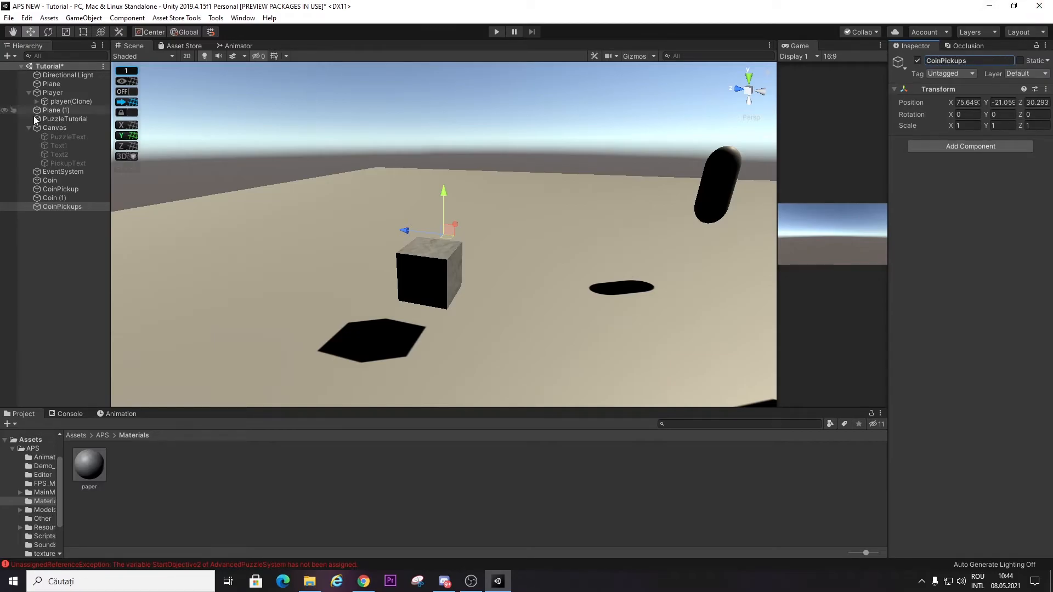
# - Make Coin and Coin (1) children of the CoinPickups object
pyautogui.click(55, 199)
pyautogui.keyDown('ctrl'); pyautogui.click(51, 183); pyautogui.keyUp('ctrl')
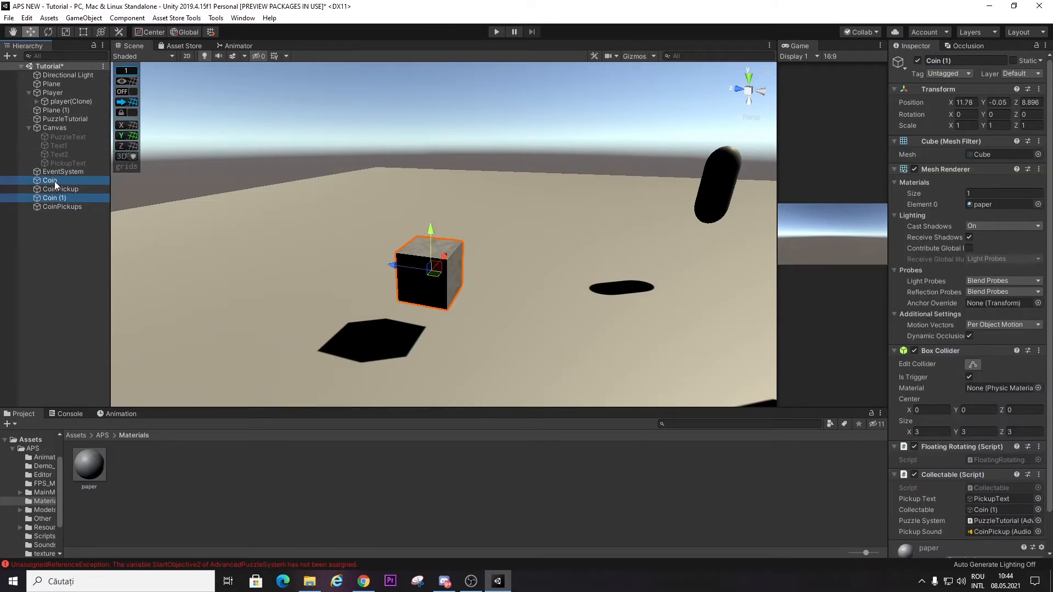
pyautogui.moveTo(58, 206); pyautogui.dragTo(58, 206)
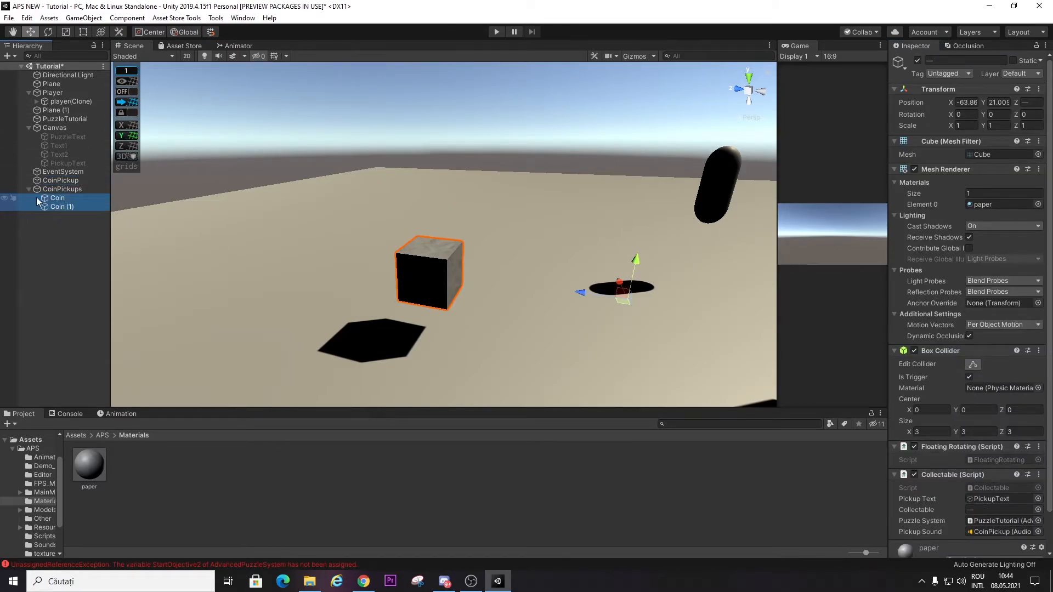
pyautogui.click(63, 228)
# - Collapse the Canvas and save the Tutorial scene
pyautogui.click(23, 128)
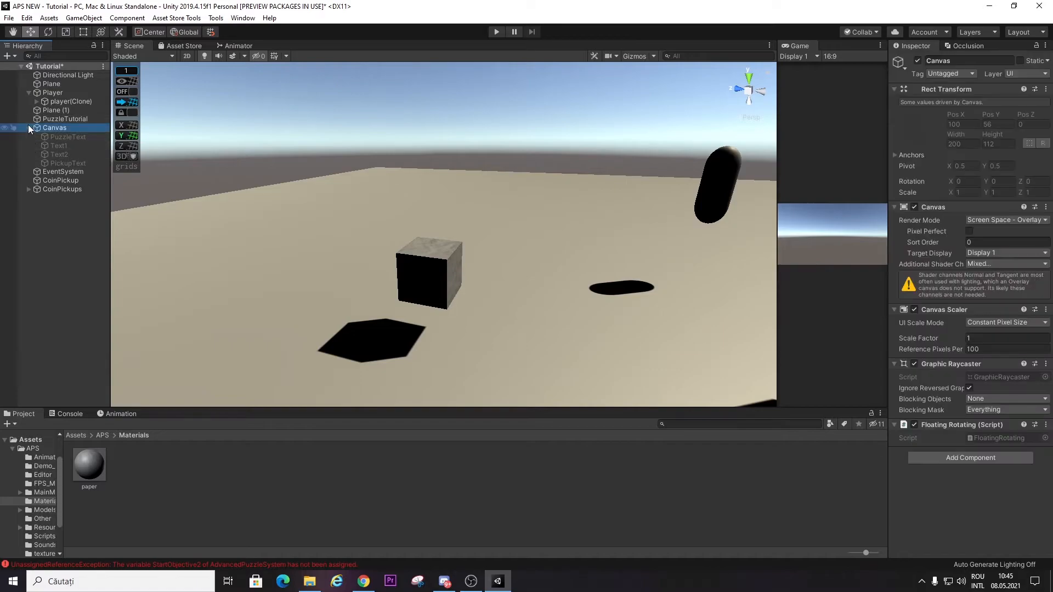
pyautogui.click(28, 127)
pyautogui.click(55, 209)
pyautogui.click(9, 18)
pyautogui.click(33, 59)
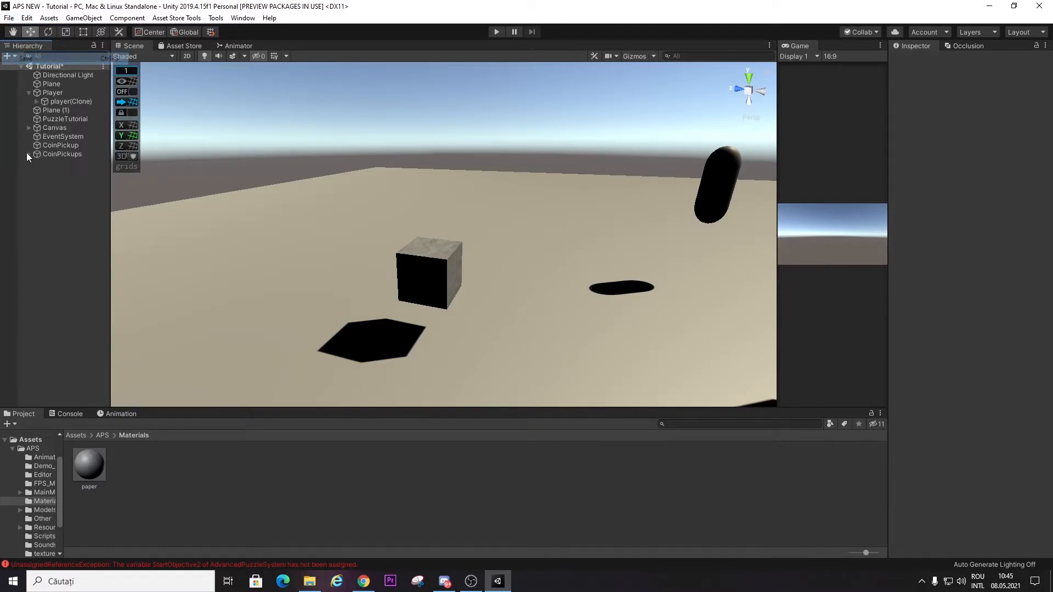
pyautogui.click(25, 127)
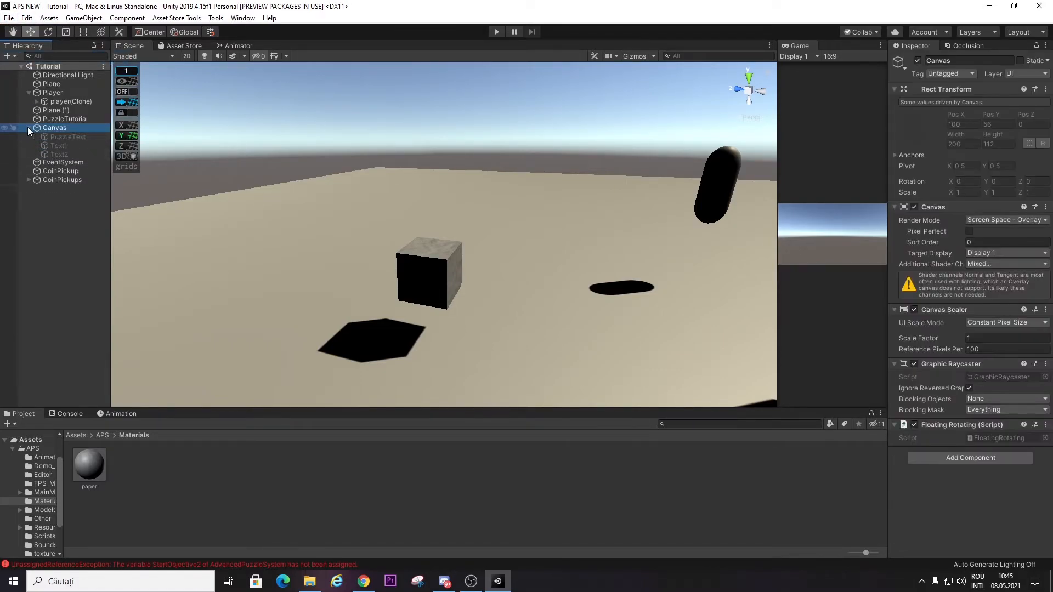
pyautogui.click(55, 119)
pyautogui.click(28, 127)
pyautogui.click(40, 215)
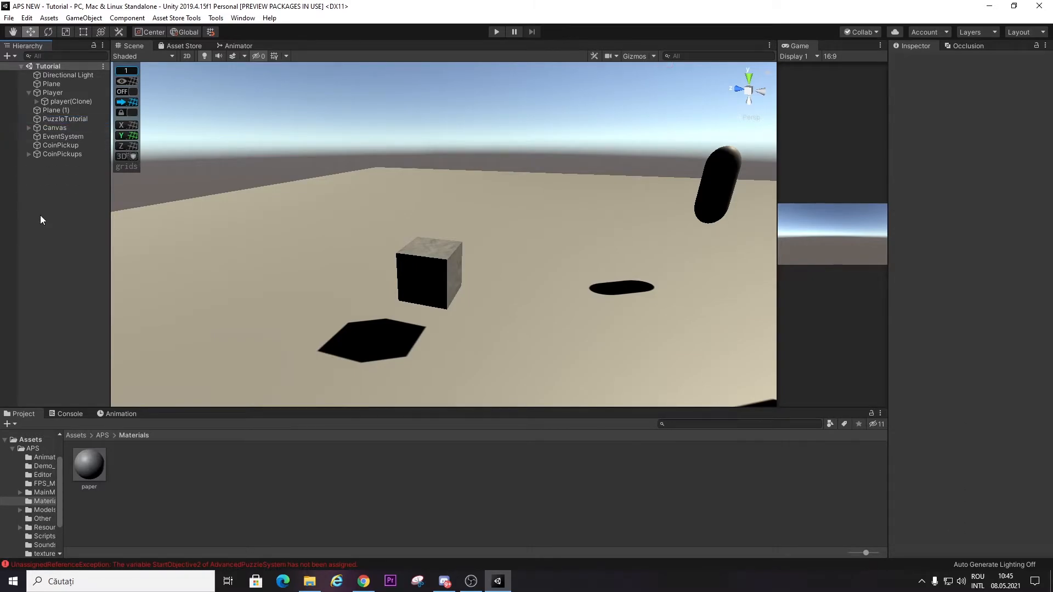
pyautogui.click(27, 127)
pyautogui.click(27, 127)
# - Inspect the CoinPickup audio source, the PuzzleTutorial component and the Text1 object it references
pyautogui.click(53, 145)
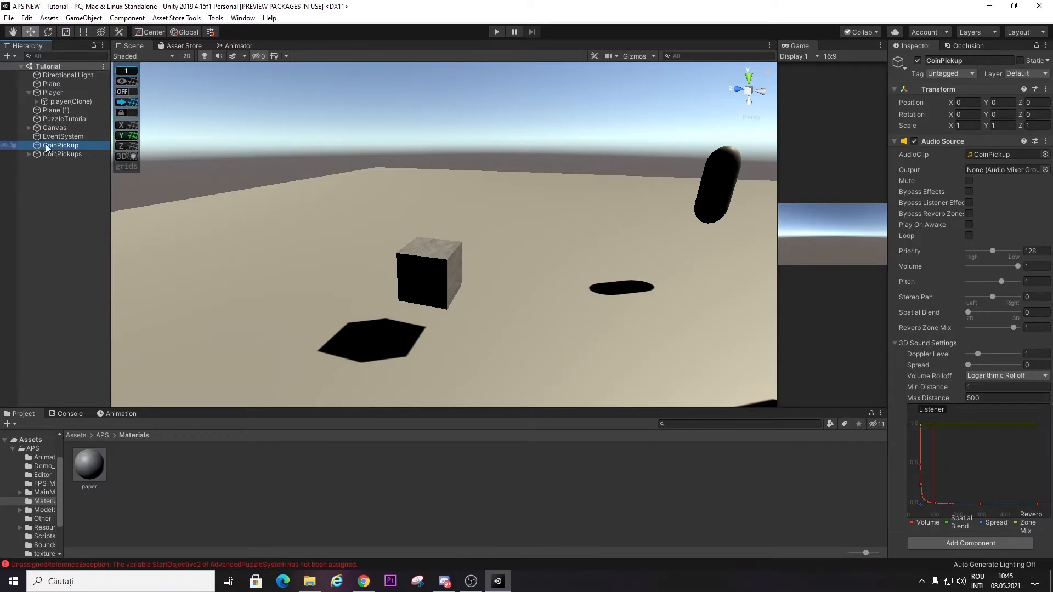
pyautogui.click(61, 120)
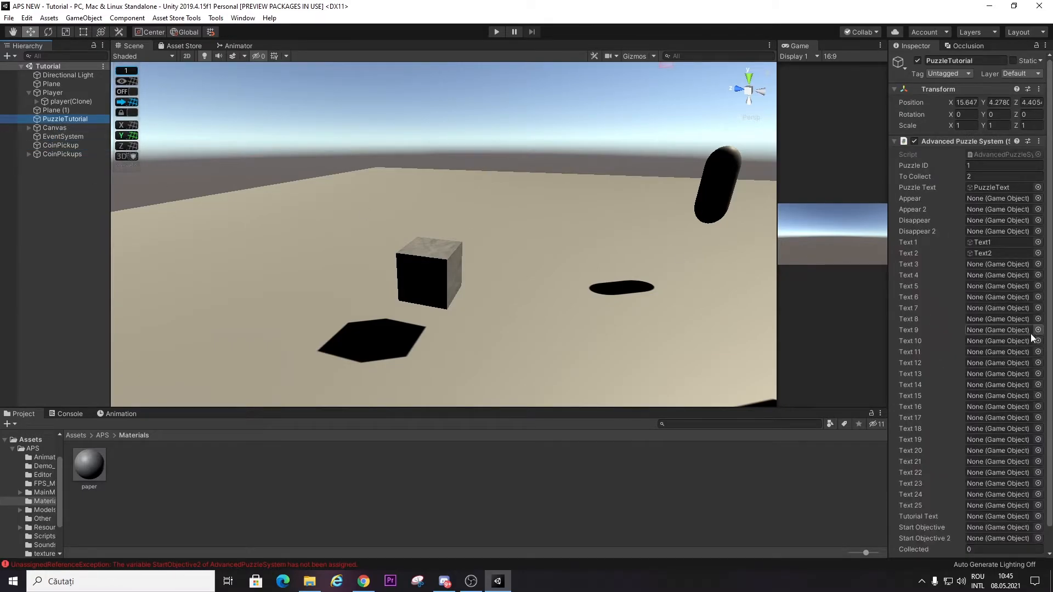
pyautogui.click(987, 242)
pyautogui.doubleClick(987, 241)
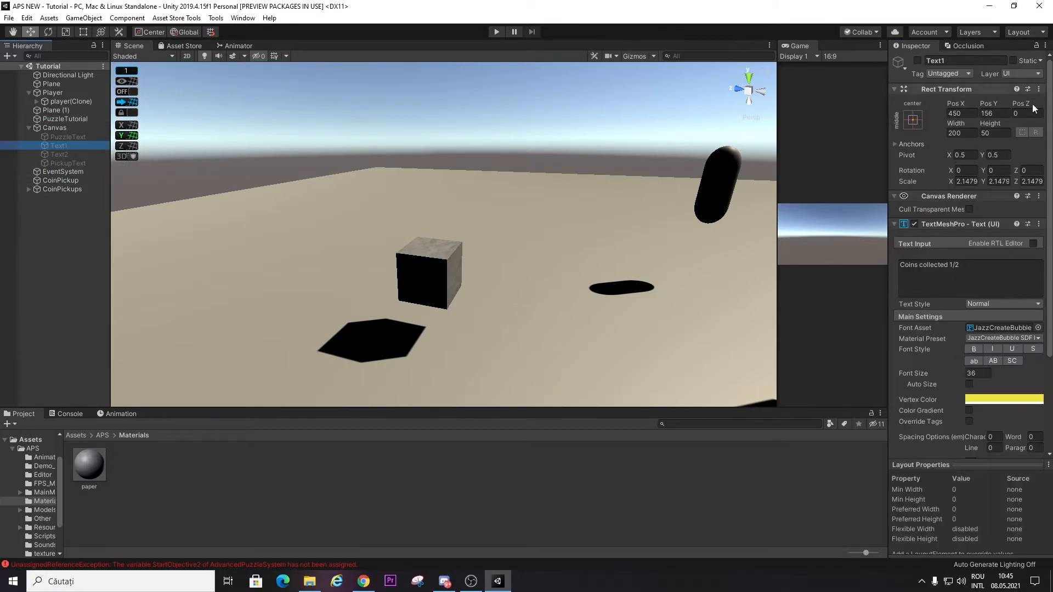
pyautogui.click(925, 60)
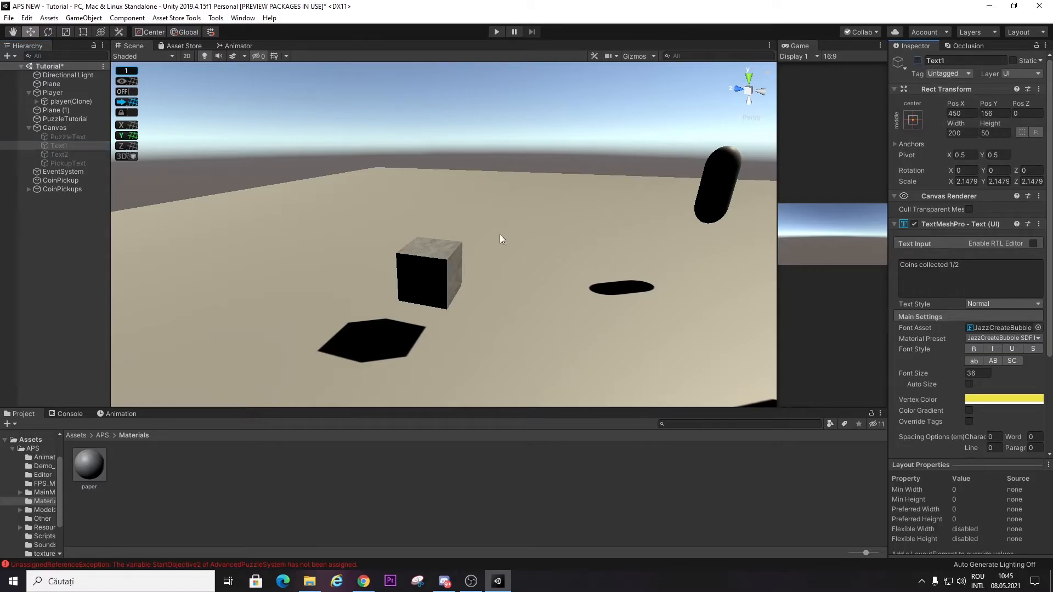
# - Play-test the coin pickup with the two coins in place, and stop the scene
pyautogui.click(62, 283)
pyautogui.click(496, 32)
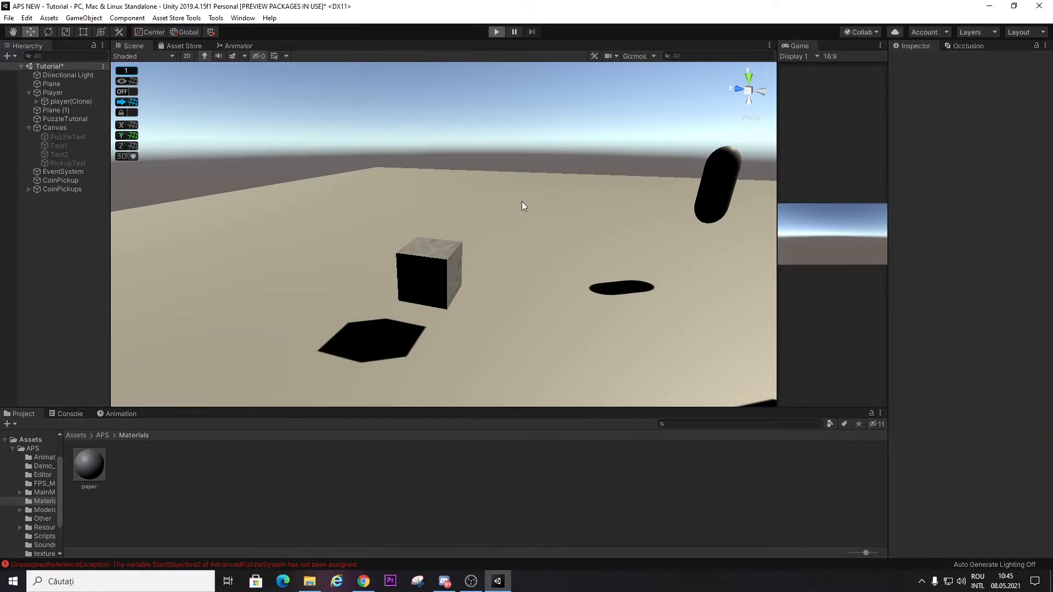
pyautogui.press('e')
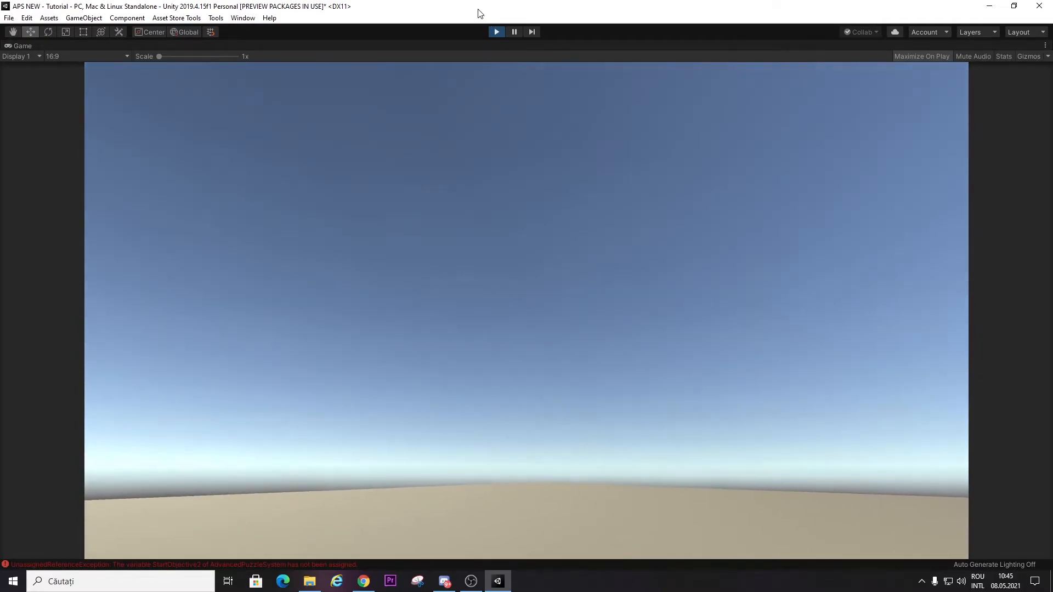
pyautogui.click(496, 32)
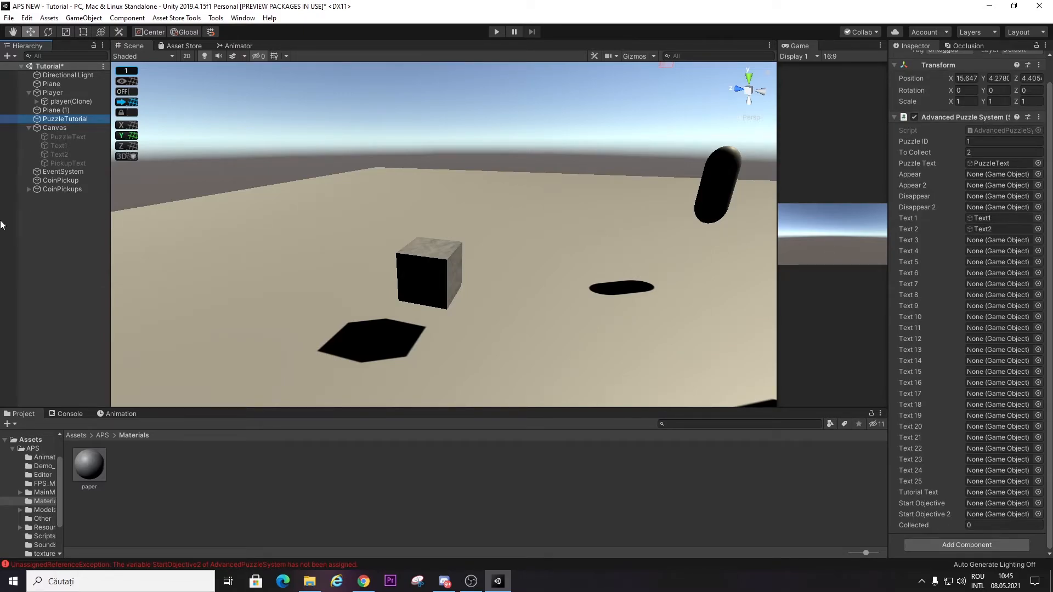
# - Create an empty child object under the Canvas, name it Empty and deactivate it
pyautogui.rightClick(74, 127)
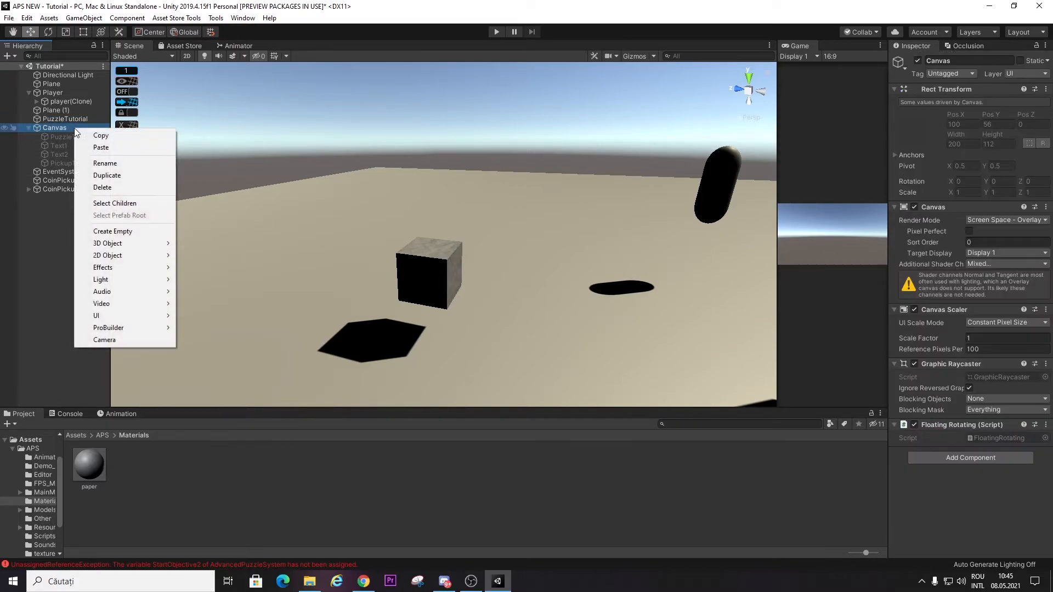
pyautogui.click(143, 235)
pyautogui.click(994, 60)
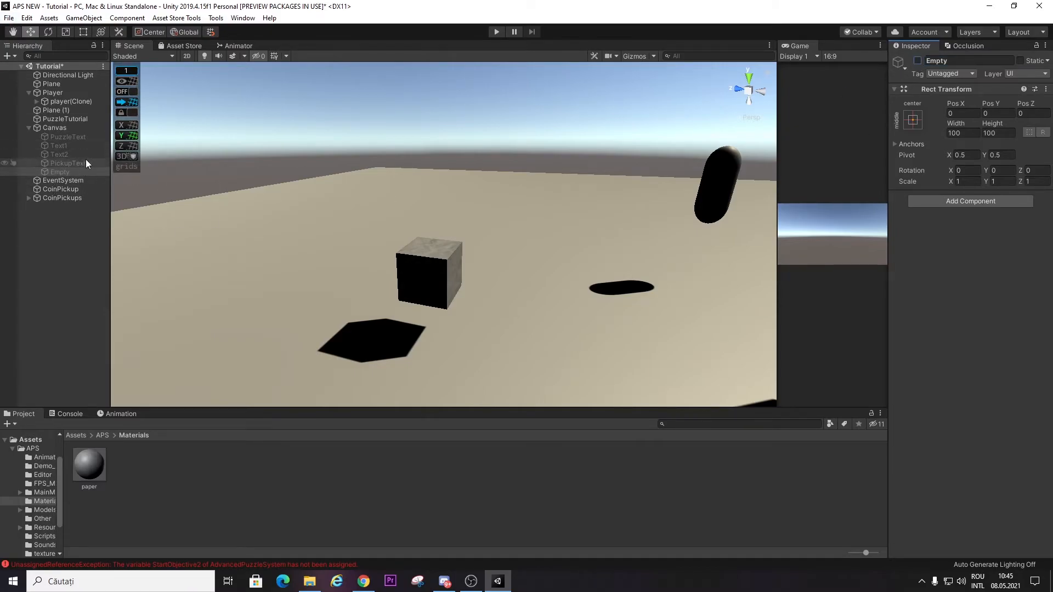
# - Assign the Empty object to the Text 3 through Text 13 slots of PuzzleTutorial's Advanced Puzzle System component
pyautogui.click(68, 119)
pyautogui.moveTo(68, 172); pyautogui.dragTo(991, 258)
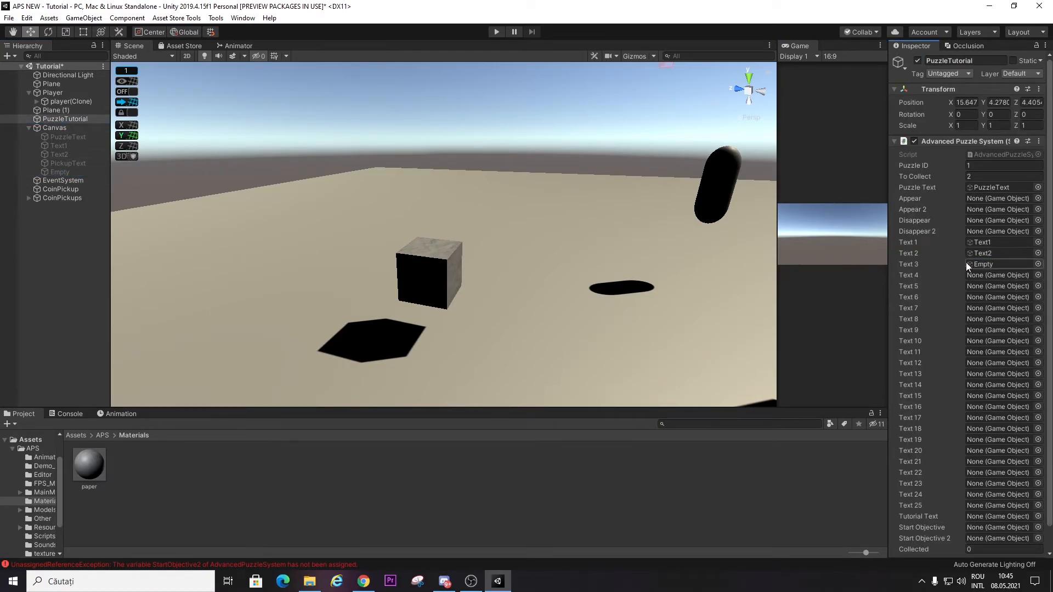
pyautogui.moveTo(67, 170); pyautogui.dragTo(1016, 280)
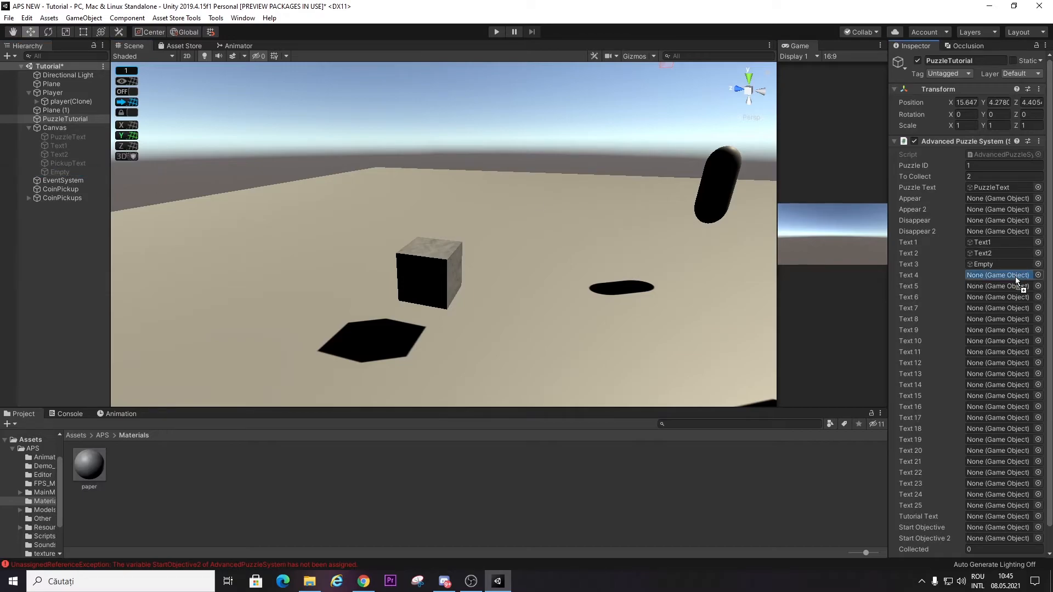
pyautogui.moveTo(61, 171); pyautogui.dragTo(1009, 286)
pyautogui.moveTo(60, 171); pyautogui.dragTo(998, 316)
pyautogui.moveTo(59, 177); pyautogui.dragTo(998, 351)
pyautogui.moveTo(1048, 399); pyautogui.dragTo(997, 362)
pyautogui.moveTo(60, 172); pyautogui.dragTo(1047, 405)
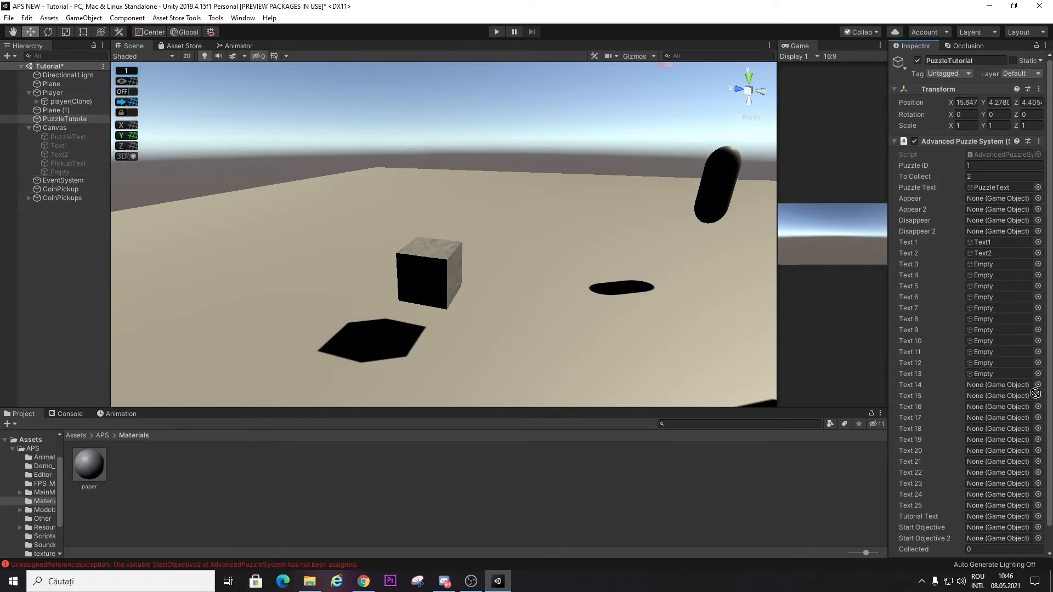
# - Fill the Text 14 through Text 25 slots of PuzzleTutorial with the Empty object
pyautogui.moveTo(288, 217); pyautogui.dragTo(997, 396)
pyautogui.moveTo(61, 172); pyautogui.dragTo(1048, 463)
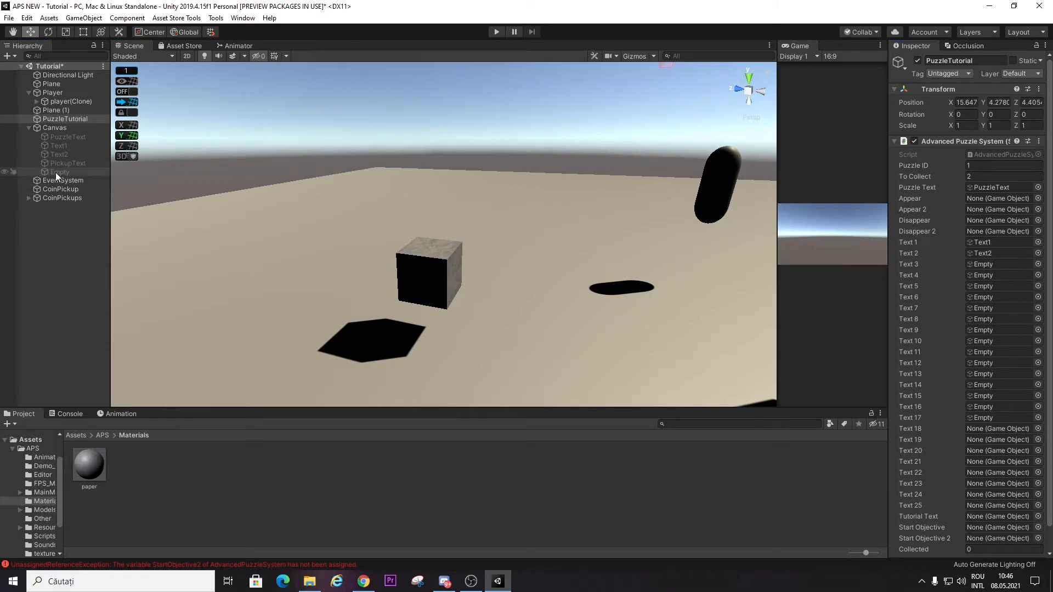
pyautogui.moveTo(59, 171); pyautogui.dragTo(985, 478)
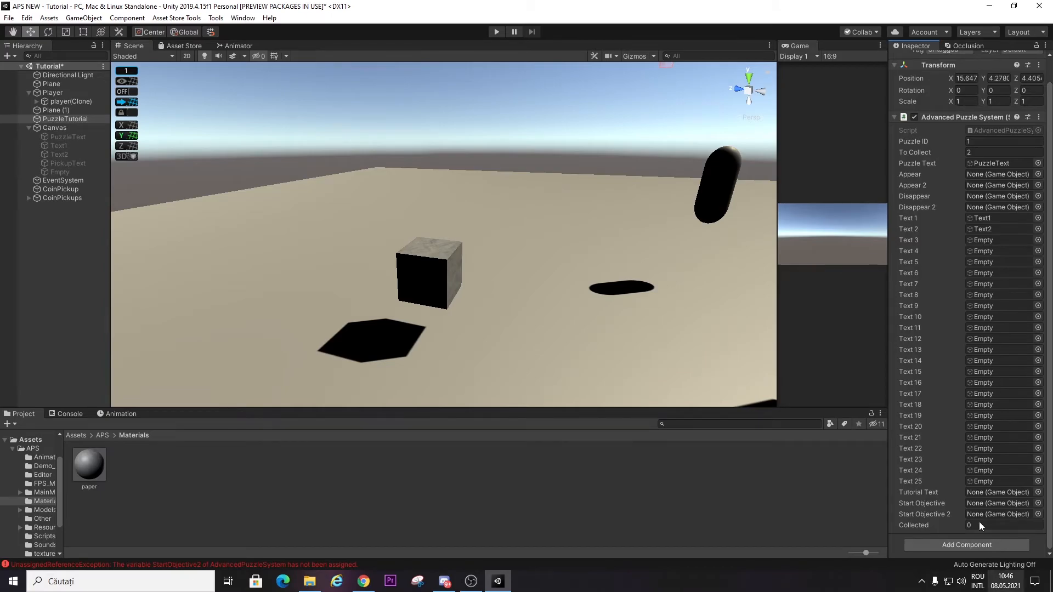
# - Assign the Empty object to PuzzleTutorial's Tutorial Text, Start Objective and Start Objective 2 slots
pyautogui.moveTo(62, 175); pyautogui.dragTo(999, 494)
pyautogui.moveTo(67, 173); pyautogui.dragTo(1002, 502)
pyautogui.moveTo(62, 174); pyautogui.dragTo(910, 526)
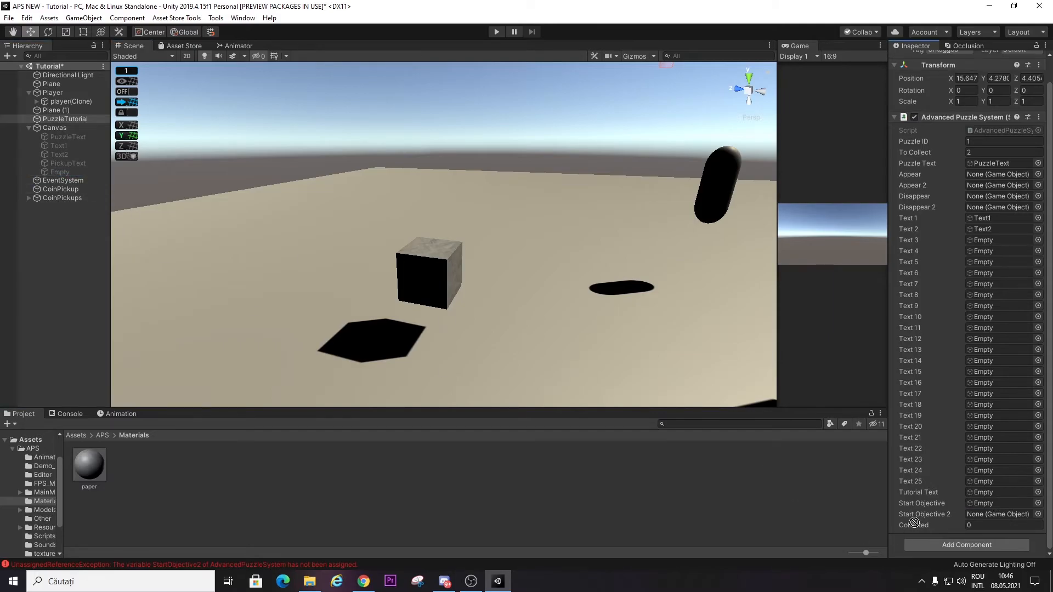
pyautogui.moveTo(1001, 509); pyautogui.dragTo(1001, 510)
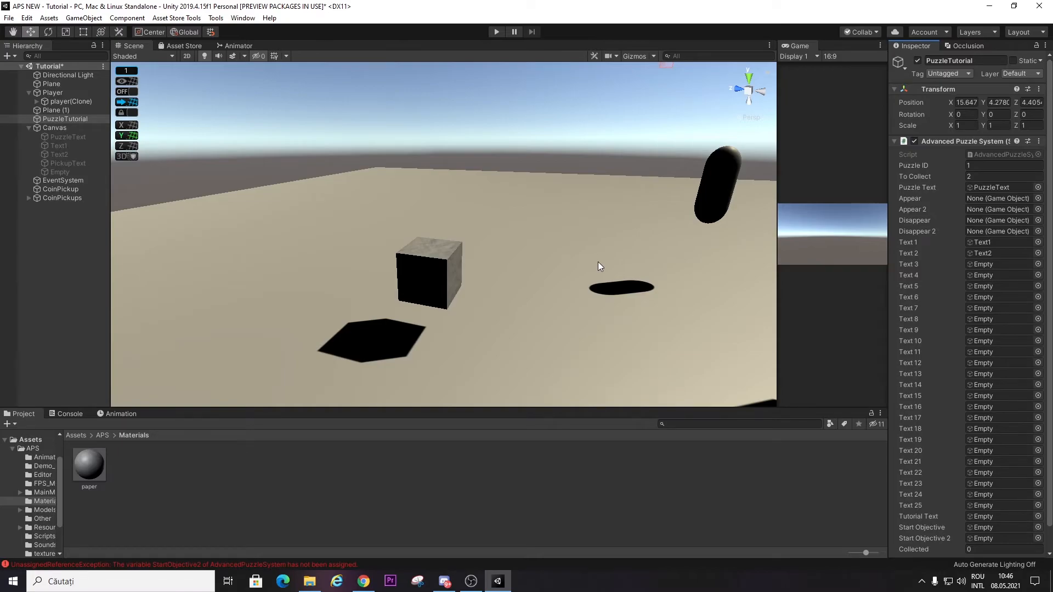
# - Assign Plane (1) to PuzzleTutorial's Disappear slot and the Empty object to Disappear 2, Appear and Appear 2
pyautogui.moveTo(58, 111); pyautogui.dragTo(990, 225)
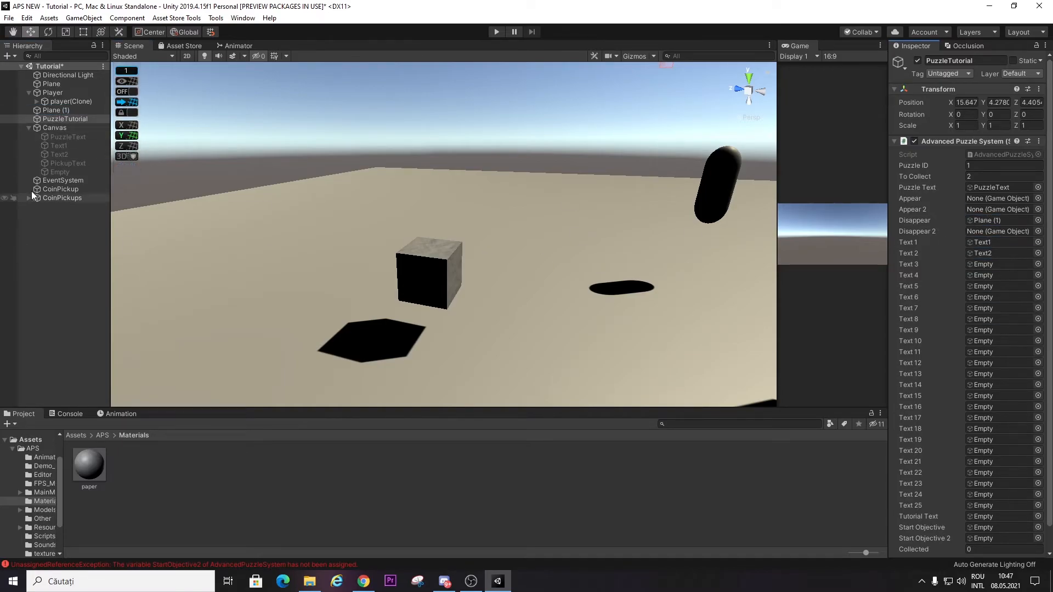
pyautogui.moveTo(56, 174); pyautogui.dragTo(990, 231)
pyautogui.moveTo(50, 175); pyautogui.dragTo(990, 198)
pyautogui.moveTo(63, 172); pyautogui.dragTo(987, 206)
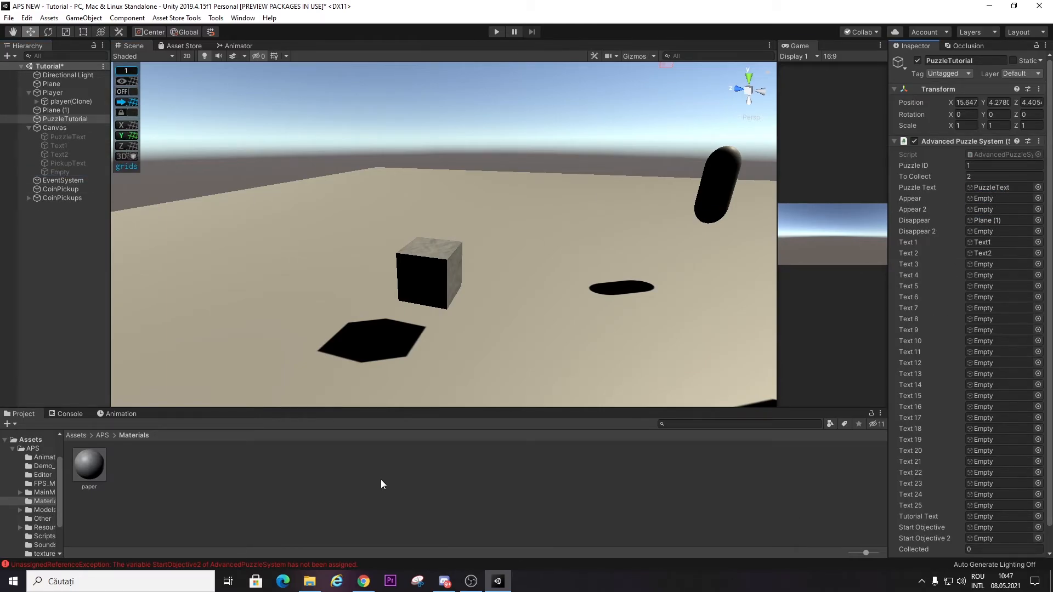
# - Run the Tutorial scene and walk the player to the first coin to pick it up
pyautogui.click(491, 31)
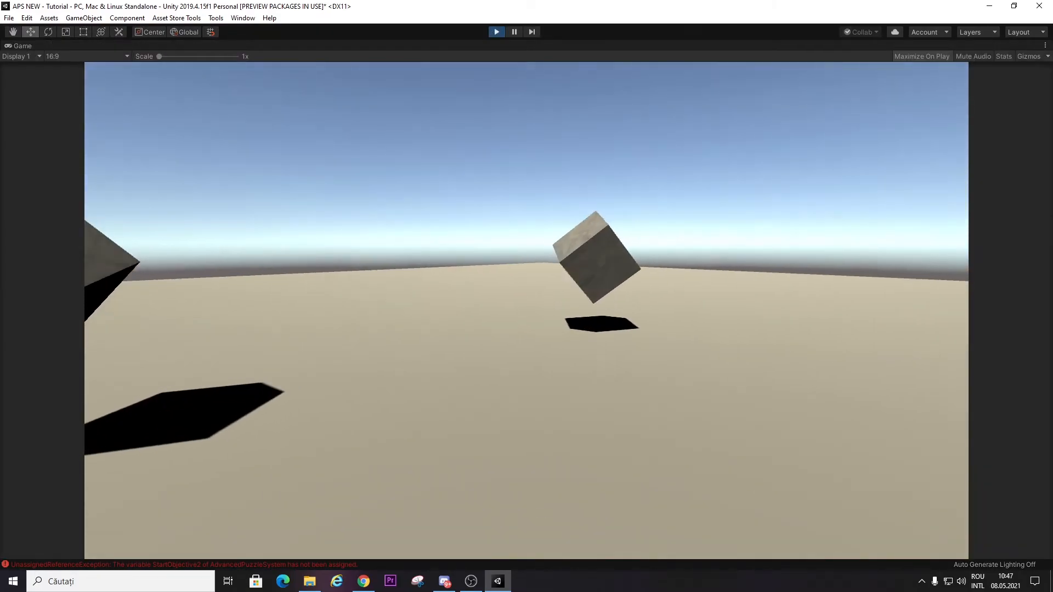
pyautogui.press('w')
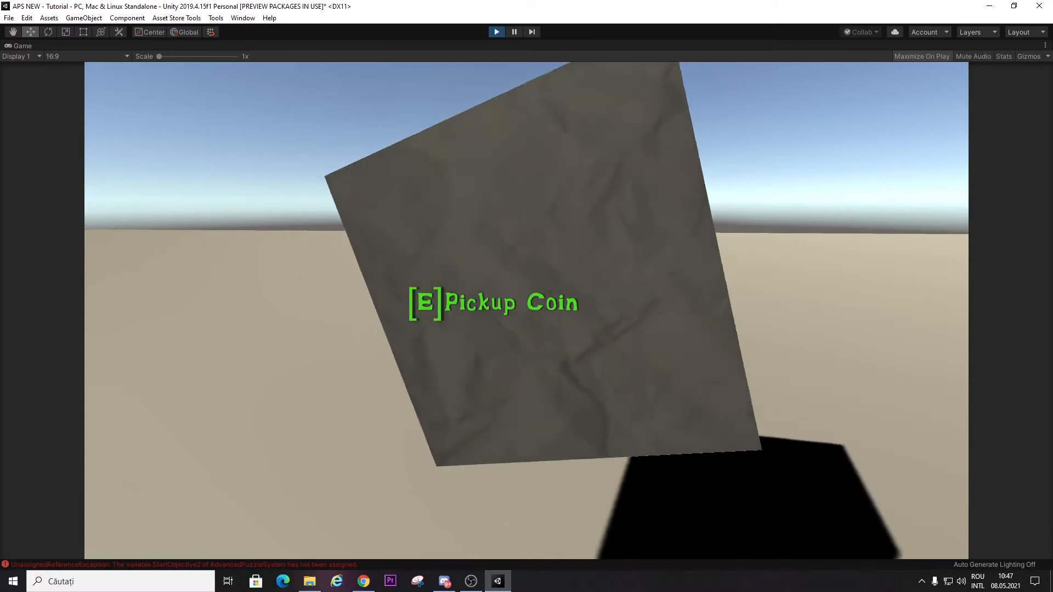
pyautogui.press('e')
pyautogui.press('w')
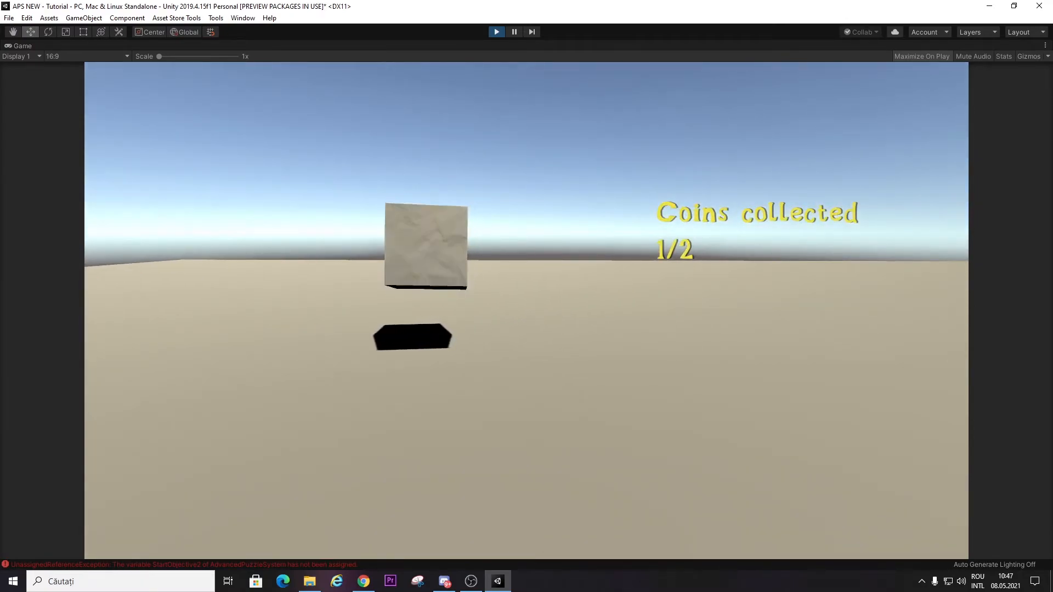
# - Walk around the second coin, pick it up and end the test run
pyautogui.press('w')
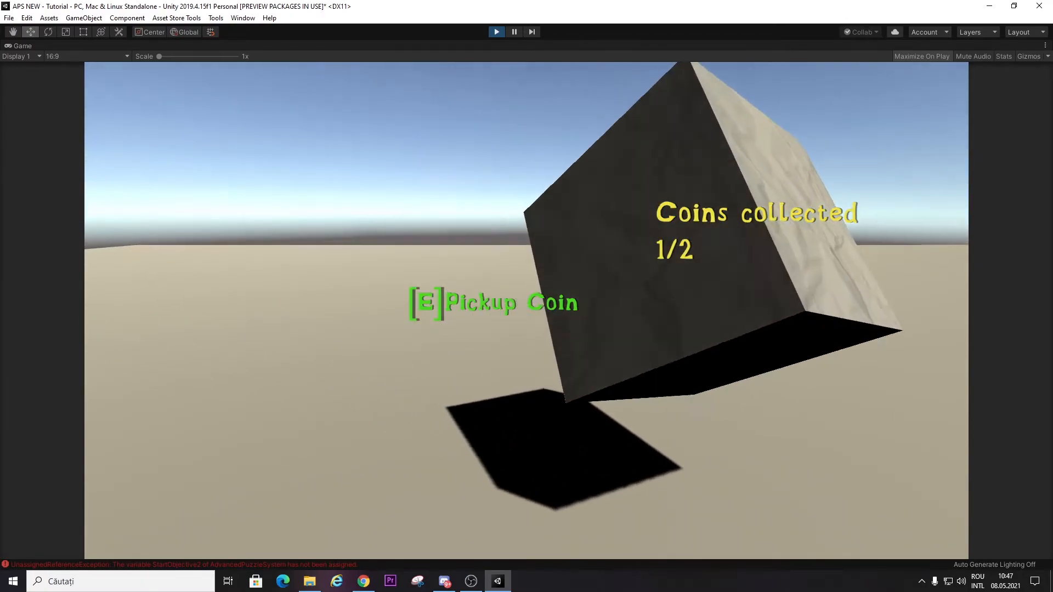
pyautogui.press('s')
pyautogui.press('s')
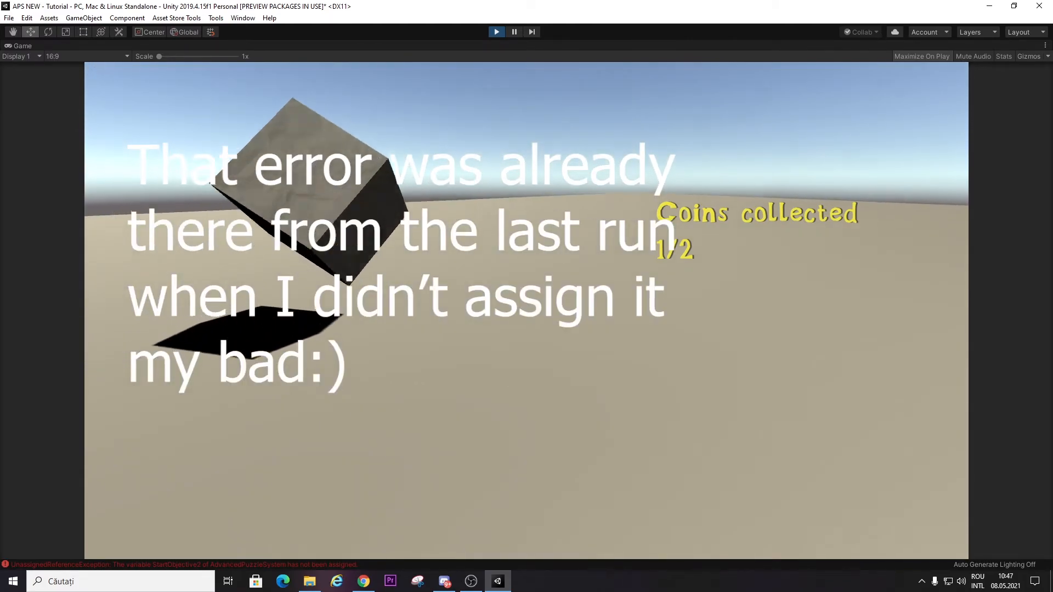
pyautogui.press('a')
pyautogui.press('d')
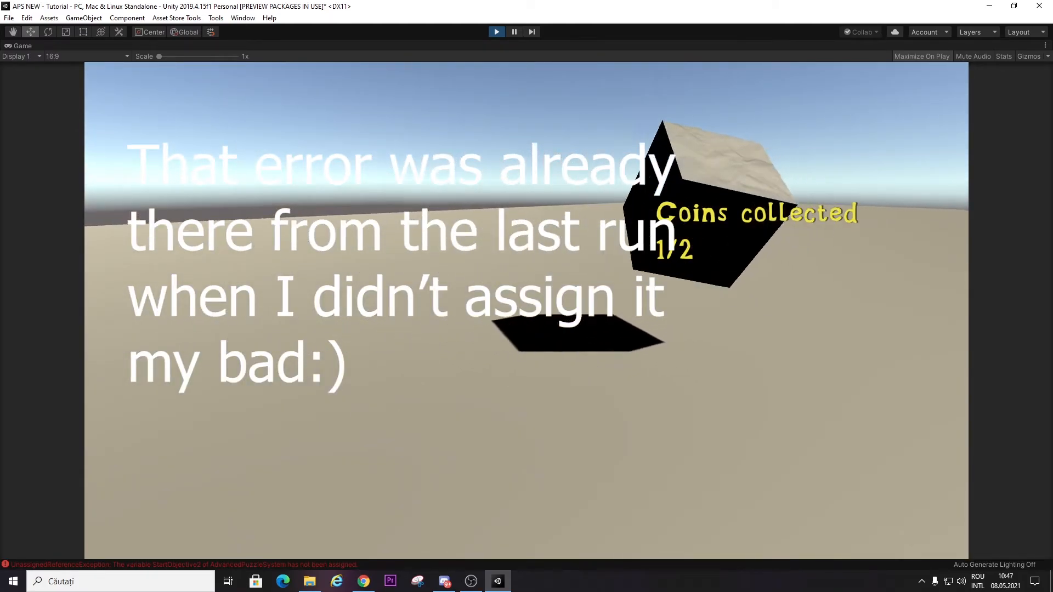
pyautogui.press('w')
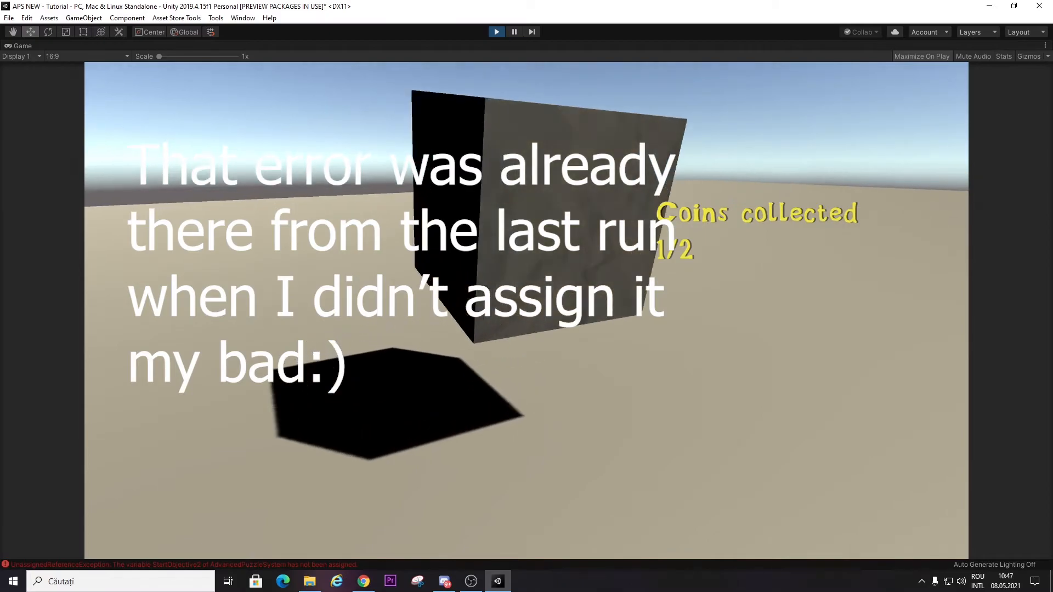
pyautogui.press('e')
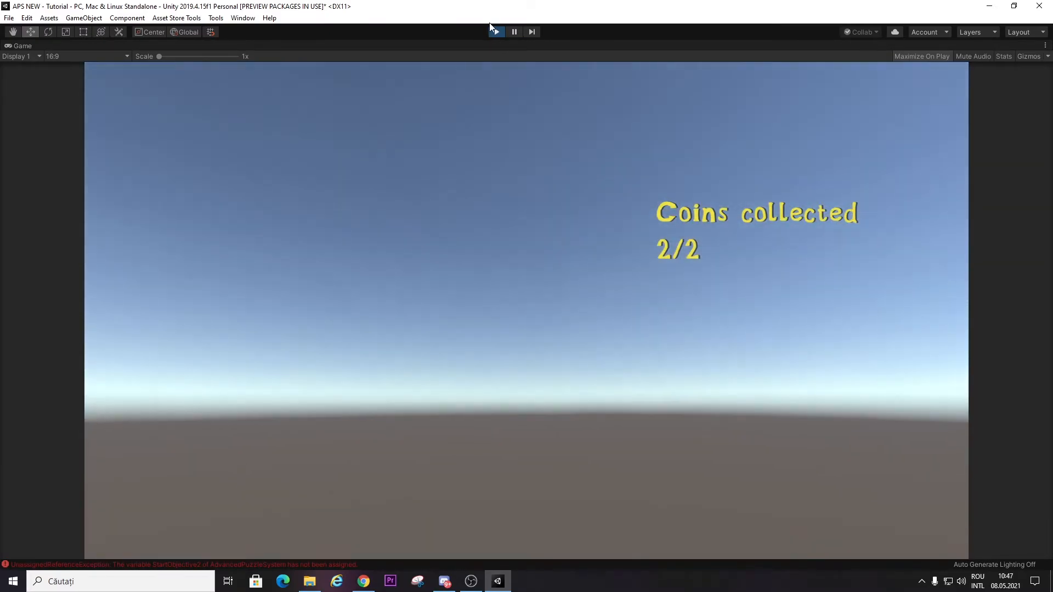
pyautogui.click(493, 33)
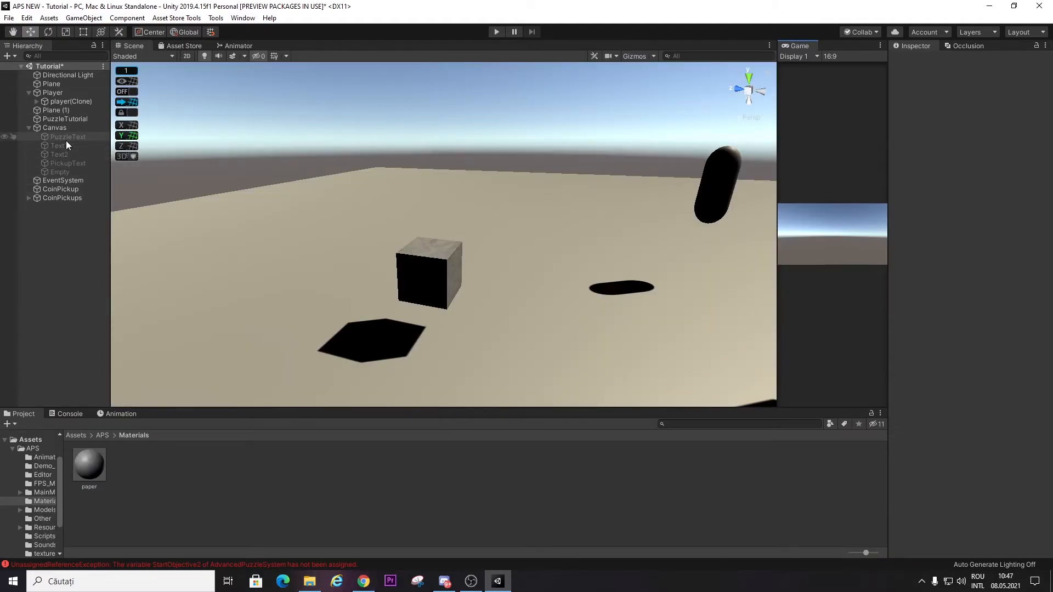
# - Inspect the text content and settings of the Text2 object in the Canvas
pyautogui.click(83, 155)
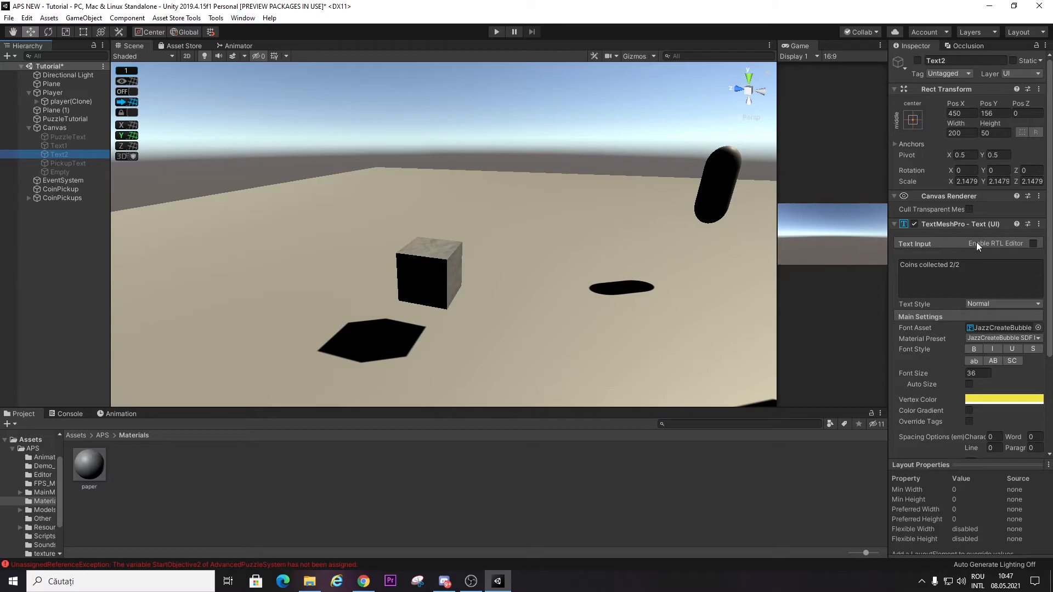
pyautogui.moveTo(512, 266); pyautogui.dragTo(599, 301, button='right')
pyautogui.press('w')
pyautogui.press('s')
pyautogui.press('w')
# - Open the SimplePuzzle scene from the APS Demo_Scenes folder, saving the changes to the Tutorial scene
pyautogui.click(102, 435)
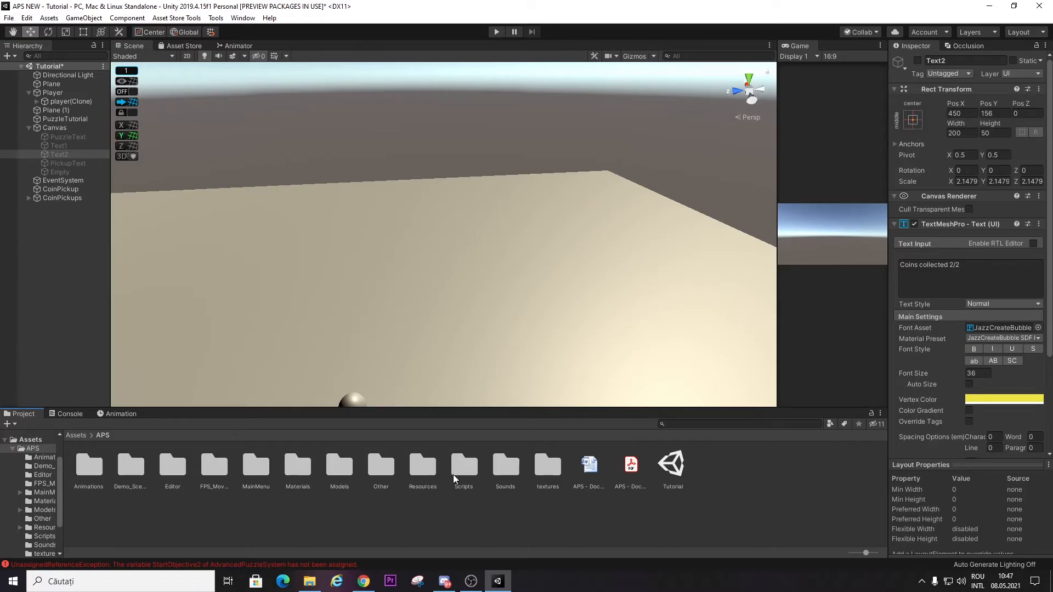
pyautogui.doubleClick(144, 472)
pyautogui.doubleClick(165, 470)
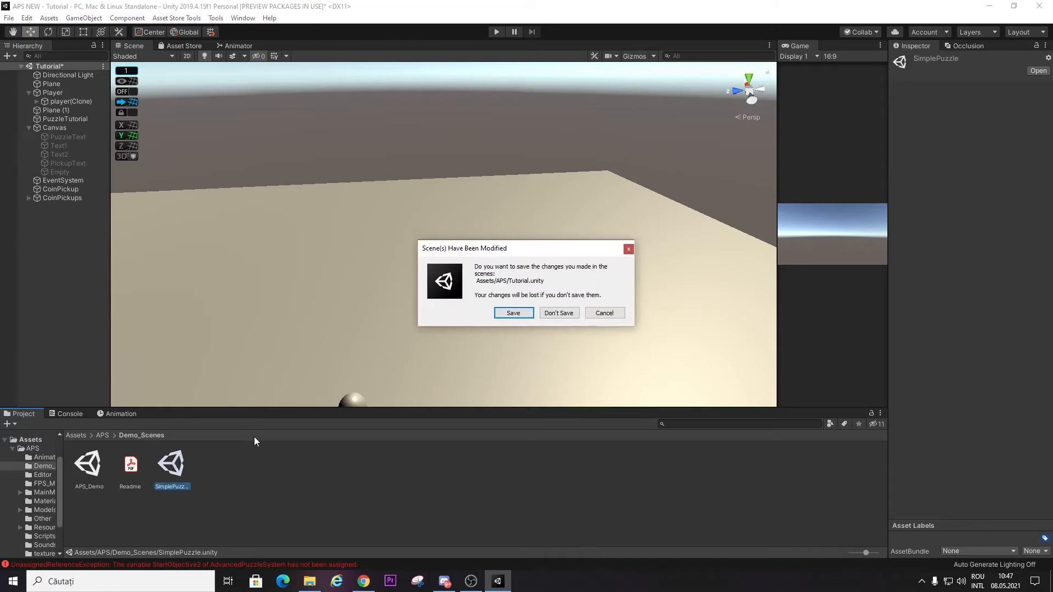
pyautogui.click(513, 313)
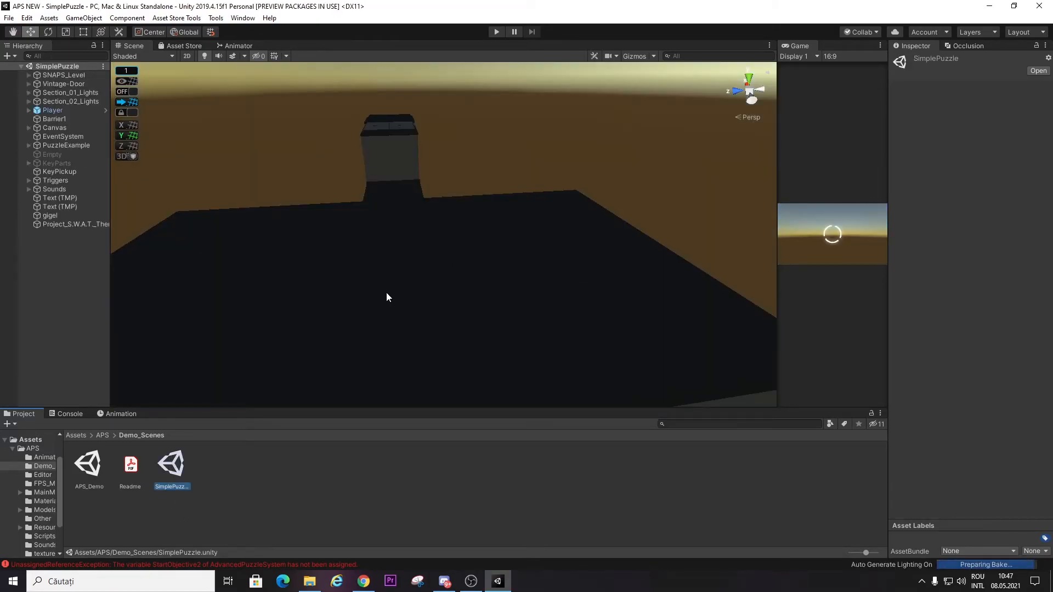
# - Approach the door at the end of the corridor and inspect Vintage-Door with its Door_Sheet001 and Door_Panel001 children
pyautogui.moveTo(615, 241); pyautogui.dragTo(447, 262, button='right')
pyautogui.press('w')
pyautogui.click(466, 243)
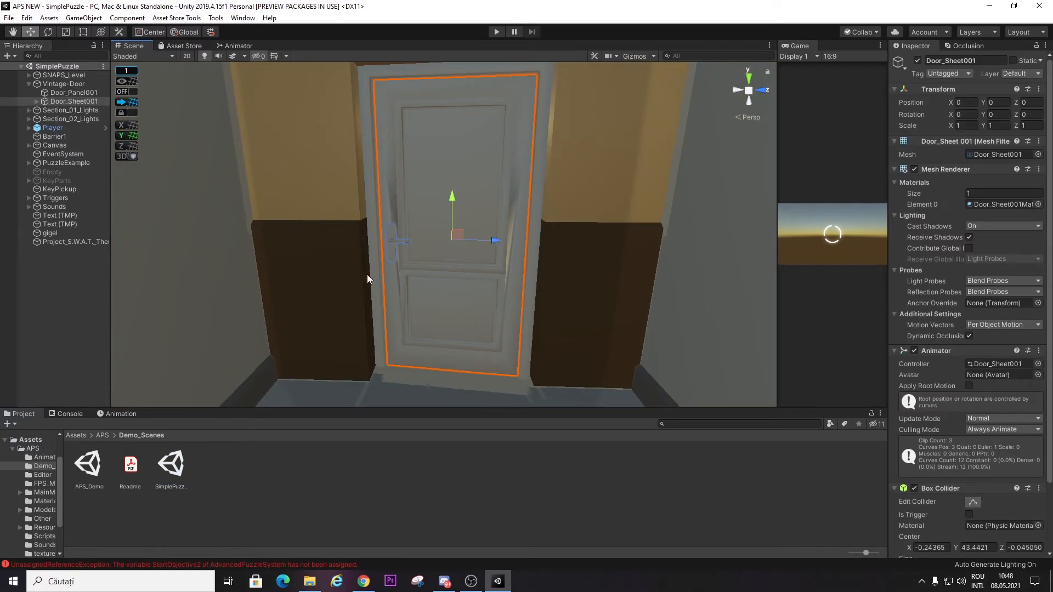
pyautogui.click(55, 83)
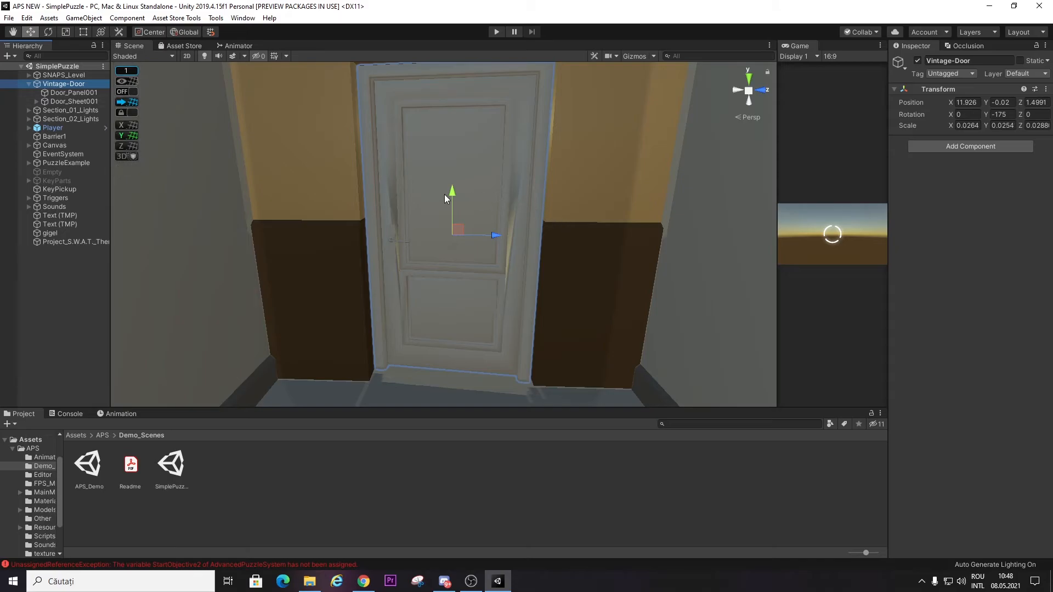
pyautogui.click(67, 98)
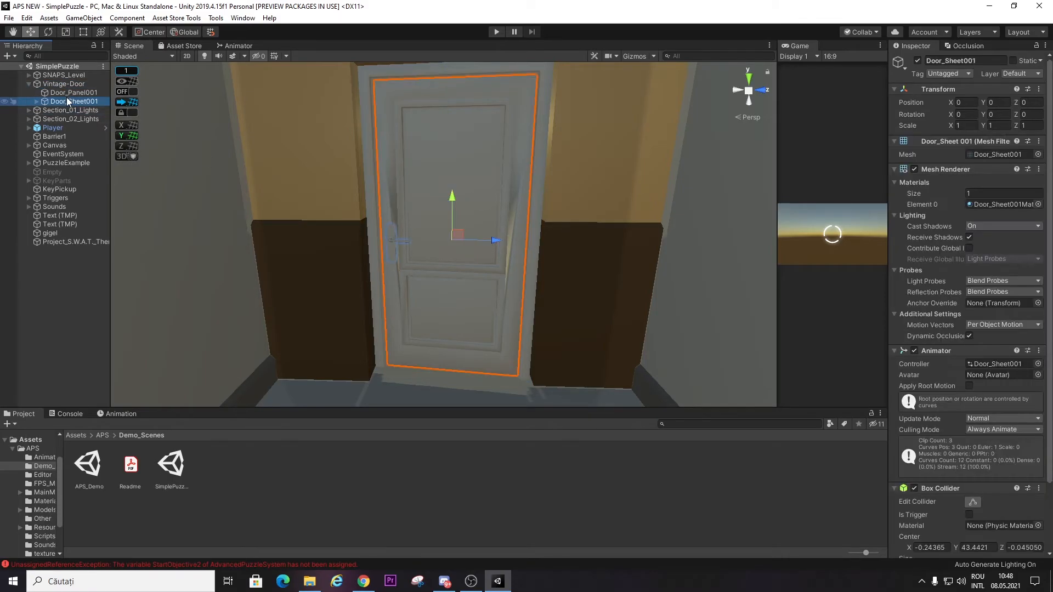
pyautogui.click(71, 92)
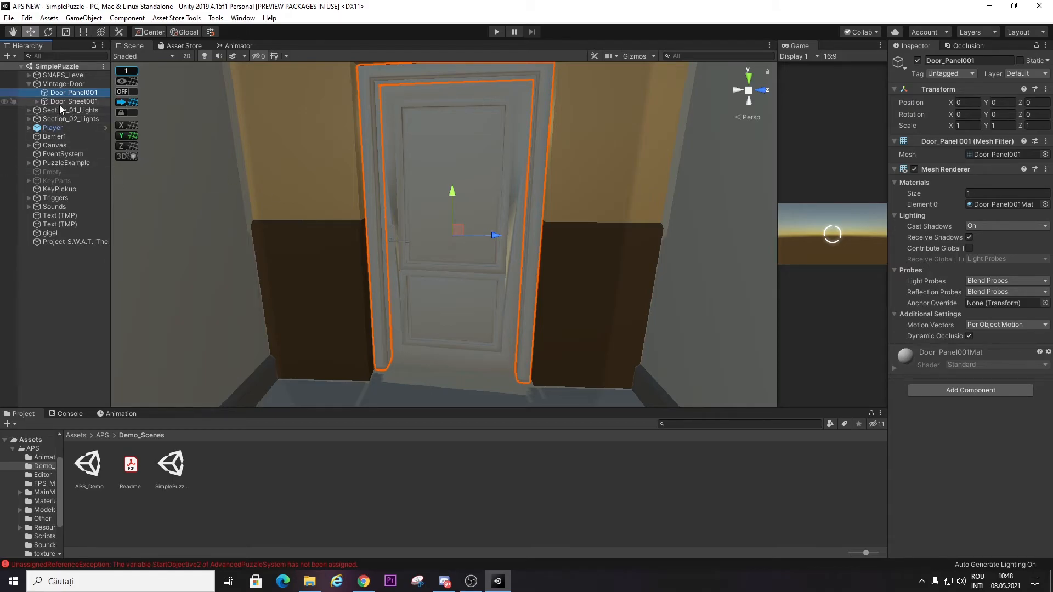
# - Inspect the DoorBlocked object under Triggers, including its Box Collider and Blocked Door scripts
pyautogui.click(29, 198)
pyautogui.press('s')
pyautogui.moveTo(456, 190); pyautogui.dragTo(540, 212, button='right')
pyautogui.press('w')
pyautogui.press('s')
pyautogui.scroll(-5, 951, 314)
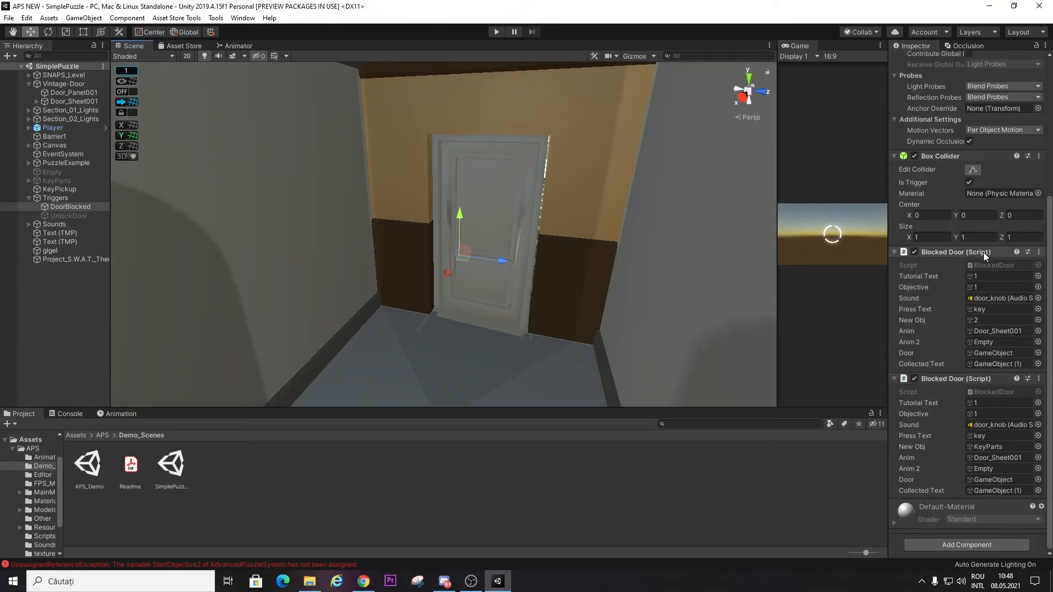
# - Open the Advanced Puzzle System tool for creating a Blocked Door
pyautogui.click(216, 18)
pyautogui.moveTo(291, 67)
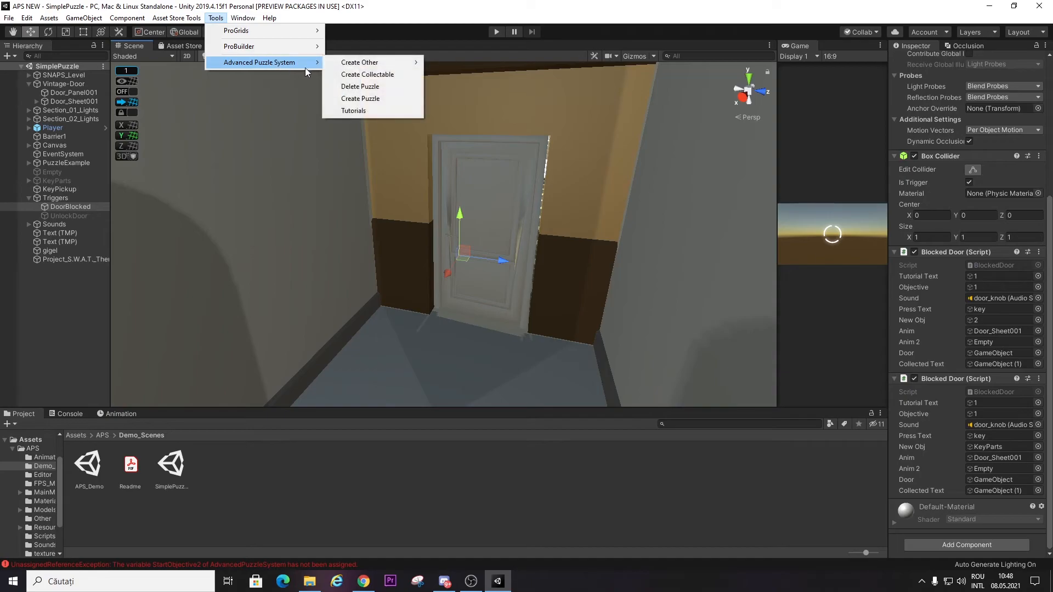
pyautogui.moveTo(384, 63)
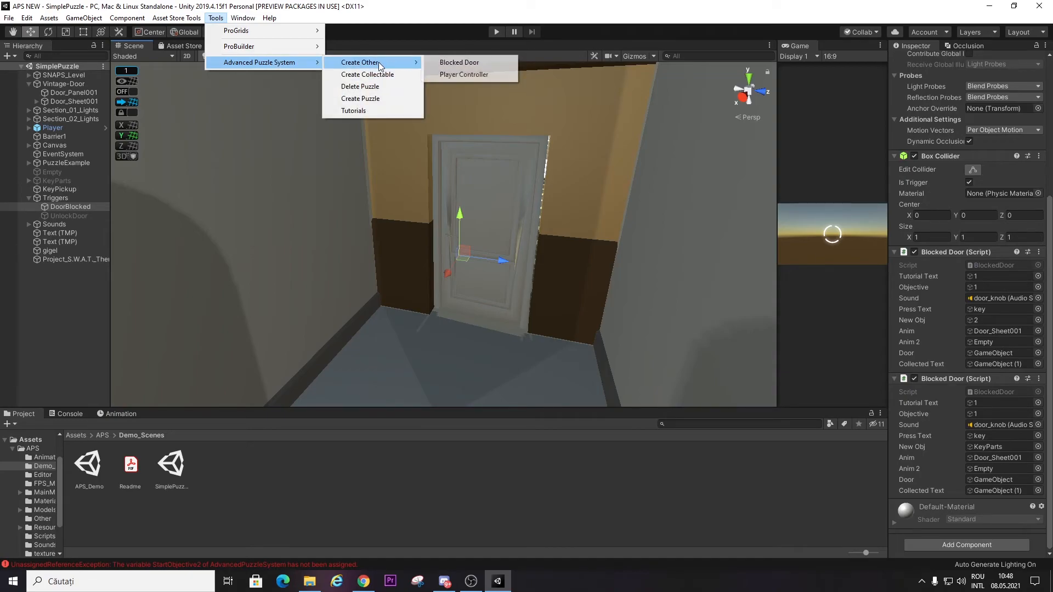
pyautogui.click(455, 63)
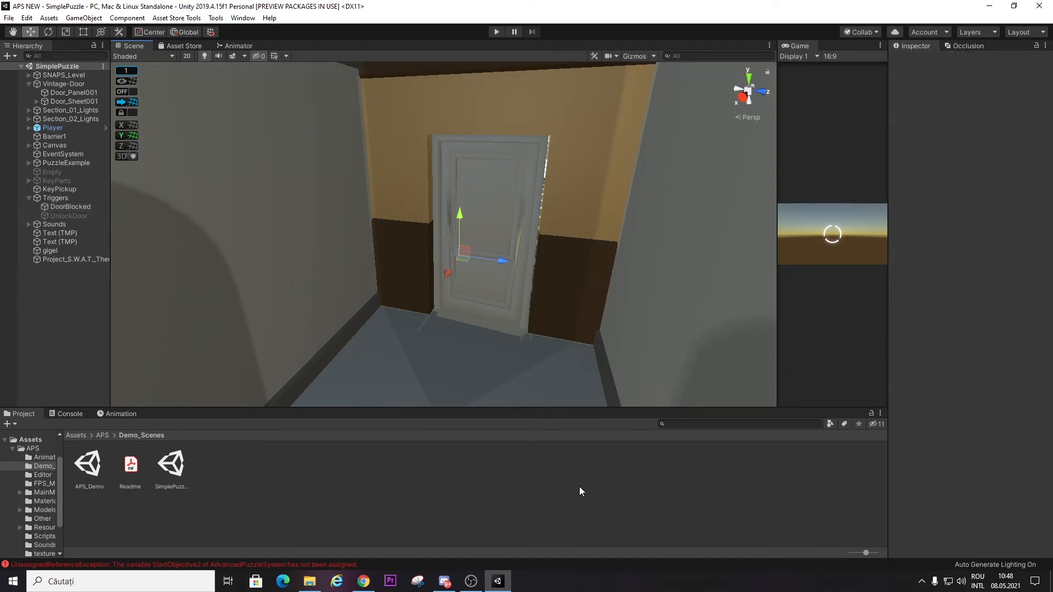
# - Show the DoorBlocked trigger volume by enabling its Mesh Renderer, and disable the renderer again
pyautogui.click(71, 207)
pyautogui.moveTo(464, 237); pyautogui.dragTo(480, 238, button='right')
pyautogui.press('w')
pyautogui.press('s')
pyautogui.click(913, 172)
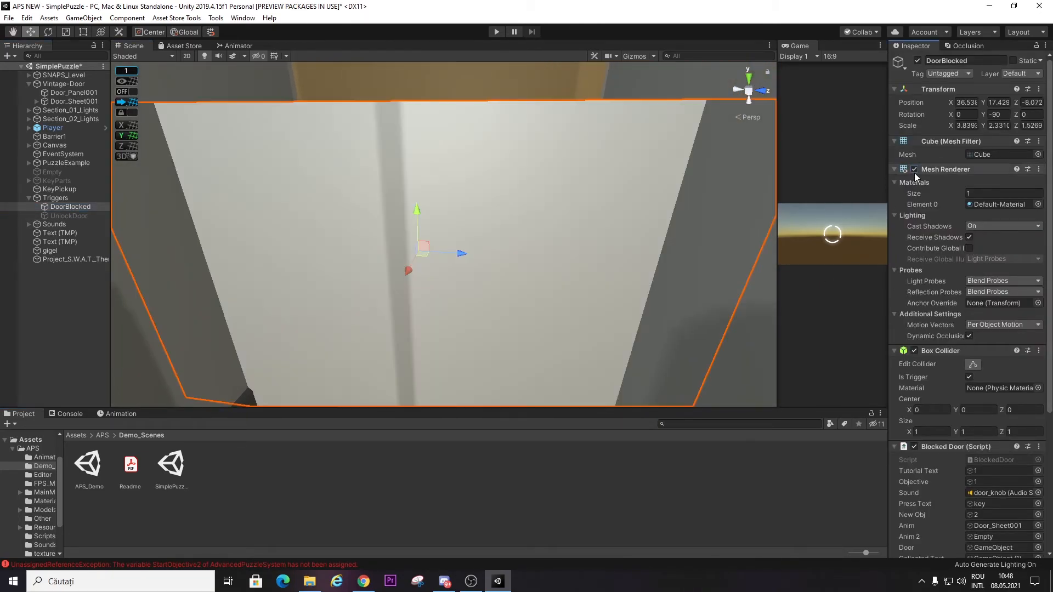
pyautogui.click(913, 172)
pyautogui.click(914, 172)
pyautogui.click(914, 172)
# - Examine the slot assignments of DoorBlocked's first Blocked Door script alongside the door in the scene
pyautogui.moveTo(435, 209); pyautogui.dragTo(442, 207, button='right')
pyautogui.press('w')
pyautogui.scroll(-3, 1002, 485)
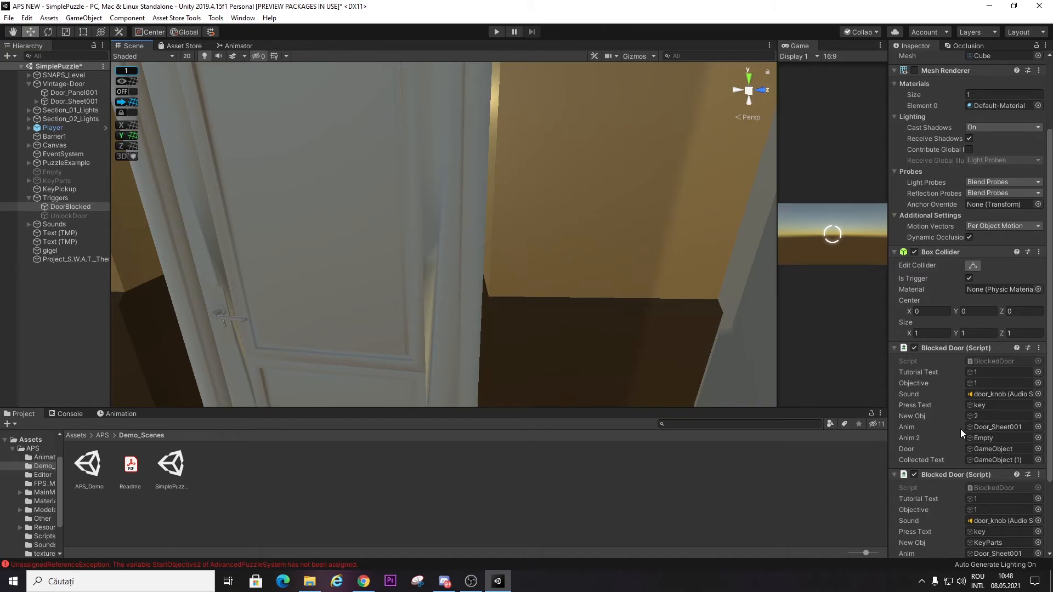
pyautogui.moveTo(433, 321); pyautogui.dragTo(482, 233, button='right')
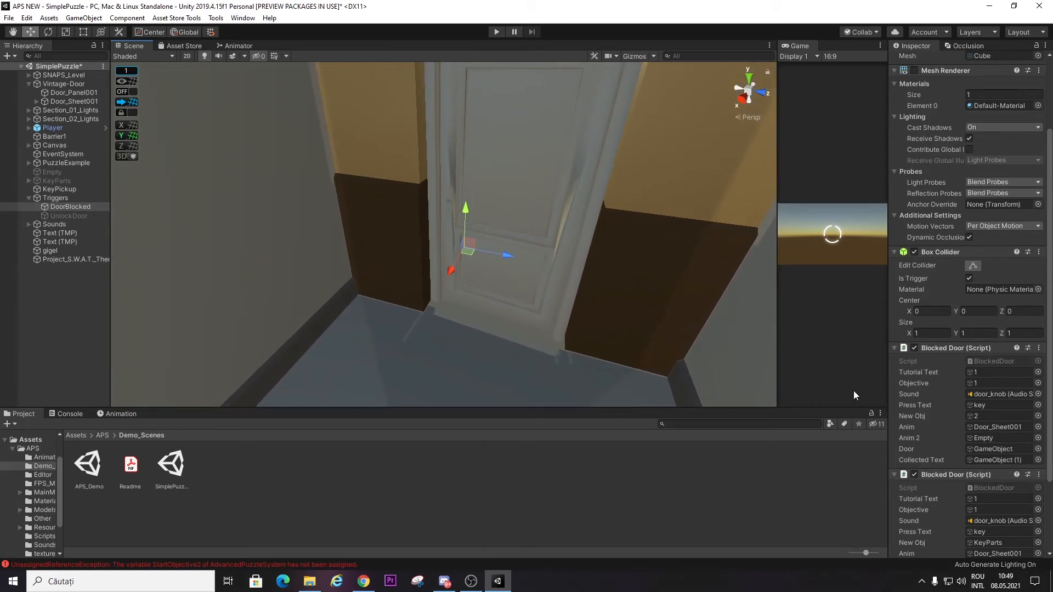
pyautogui.moveTo(525, 333); pyautogui.dragTo(554, 288, button='right')
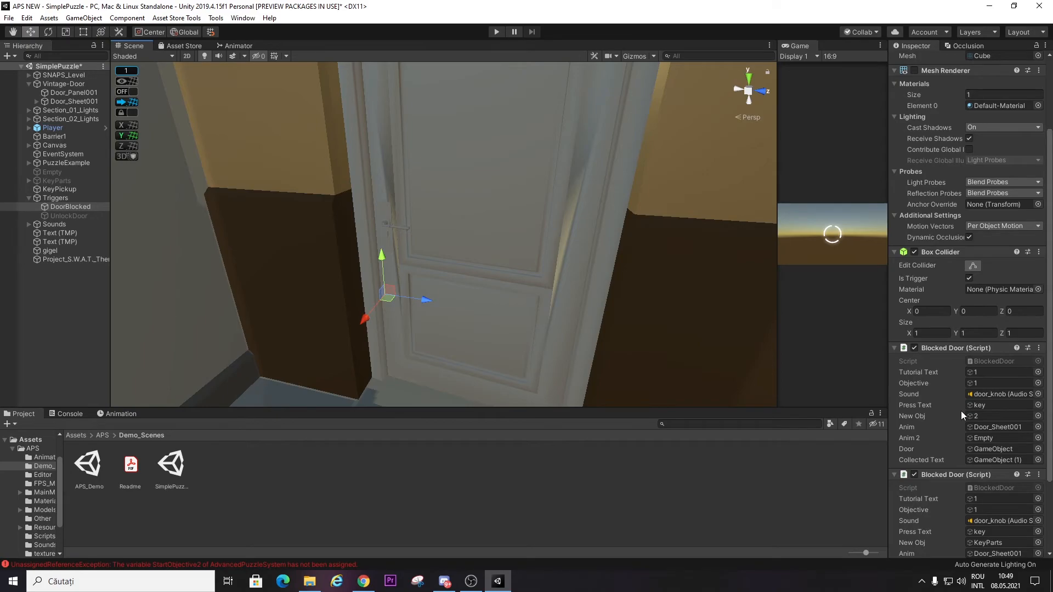
# - Locate the key text used as Press Text, preview it in an enlarged Game view, and restore its disabled state and the layout
pyautogui.click(984, 405)
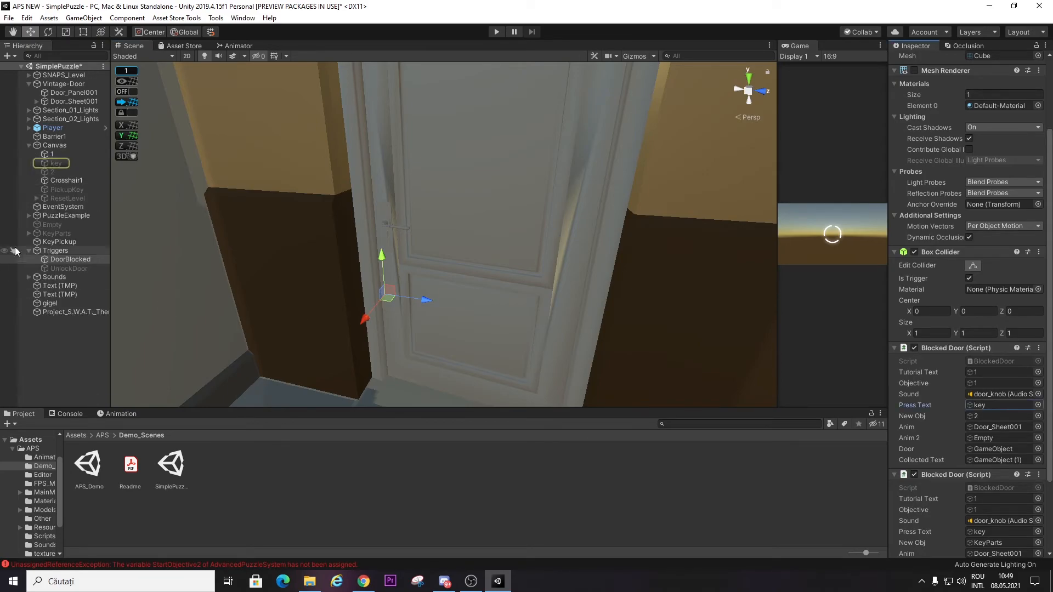
pyautogui.click(57, 164)
pyautogui.scroll(3, 916, 108)
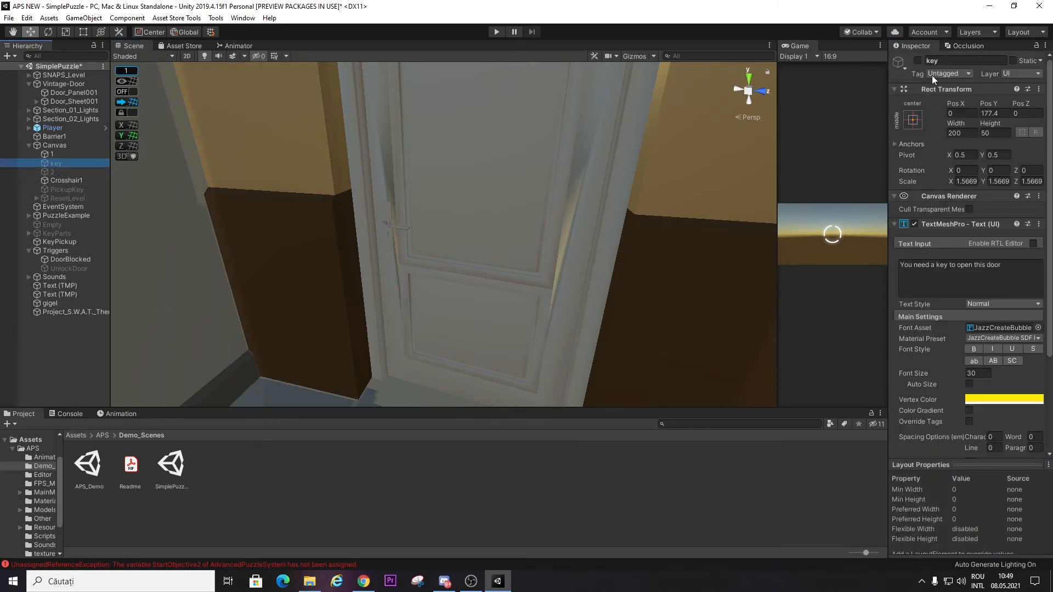
pyautogui.moveTo(774, 99); pyautogui.dragTo(2, 125)
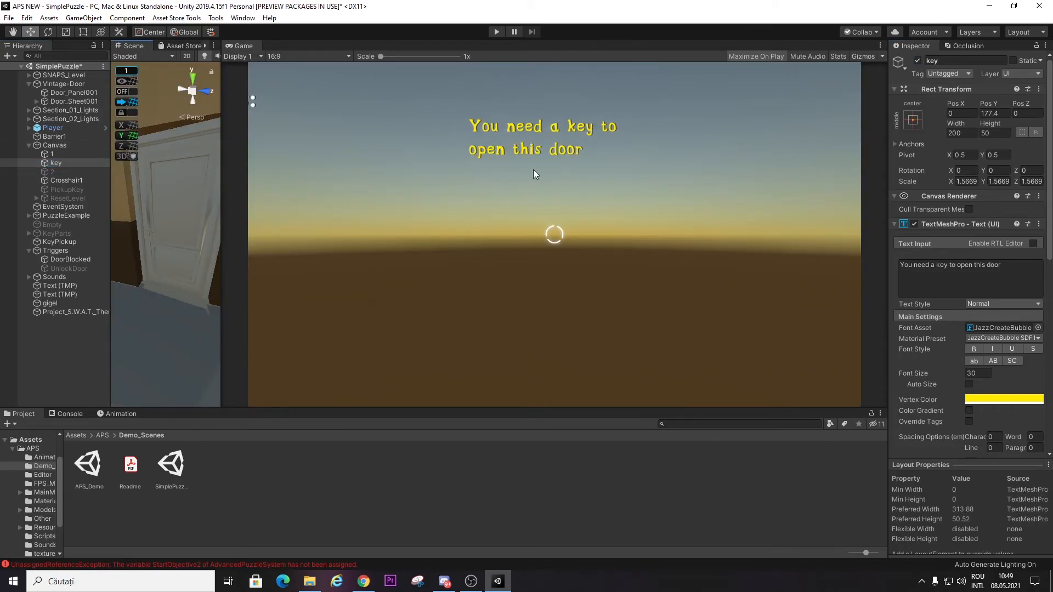
pyautogui.click(916, 61)
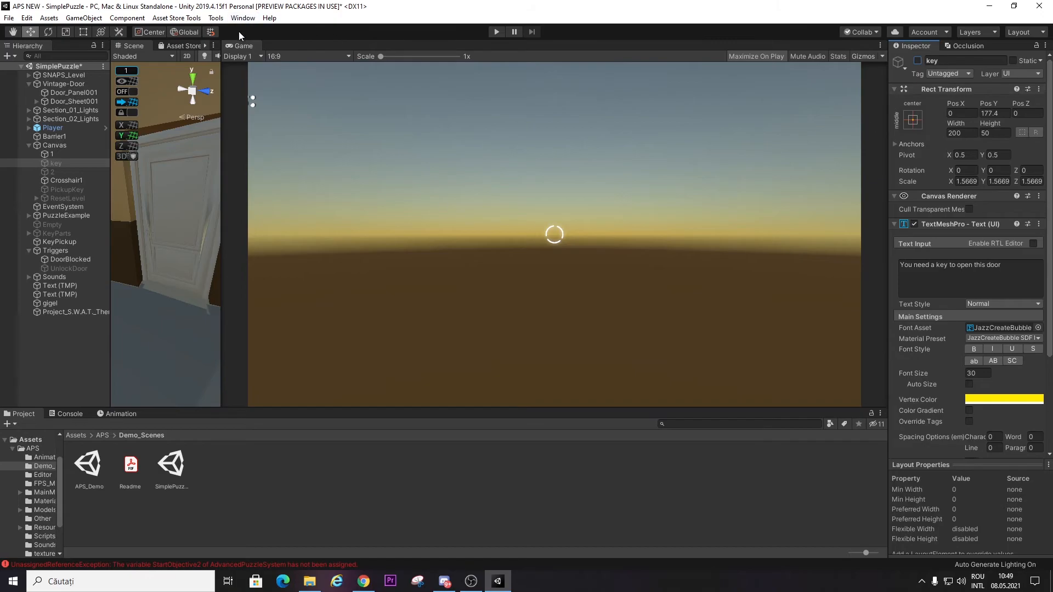
pyautogui.moveTo(220, 84); pyautogui.dragTo(1048, 93)
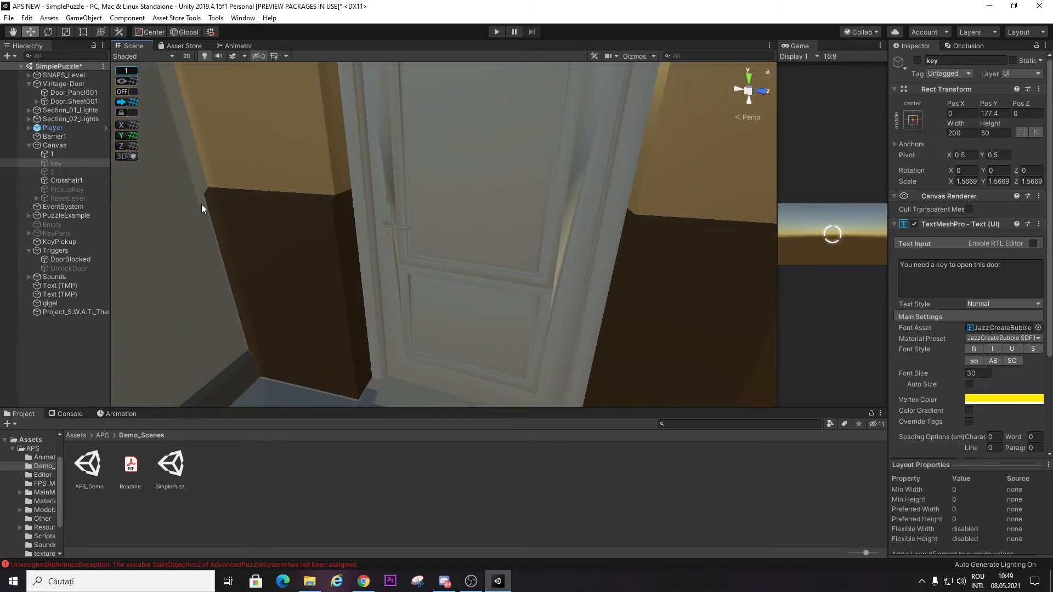
# - Inspect Door_Sheet001 and trace the Collected Text slot of DoorBlocked's first Blocked Door script to its object under SNAPS_Level
pyautogui.click(439, 232)
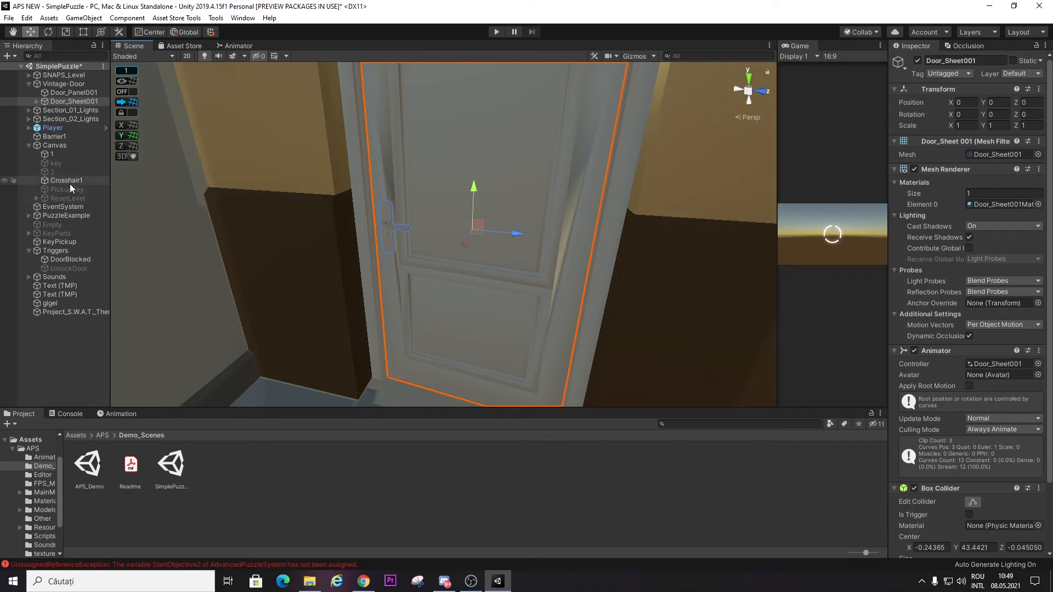
pyautogui.click(77, 259)
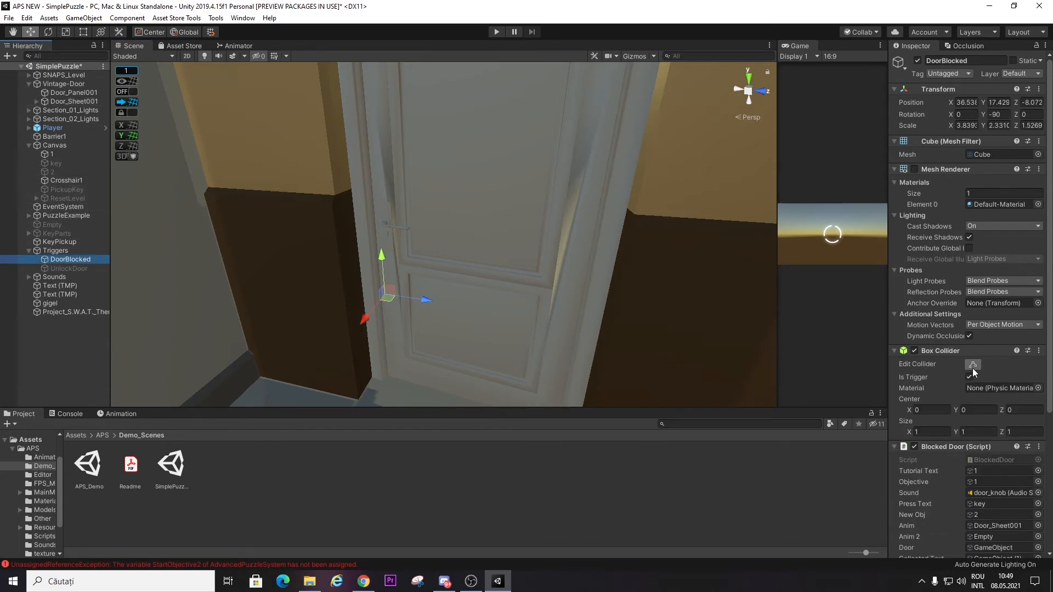
pyautogui.scroll(-5, 973, 368)
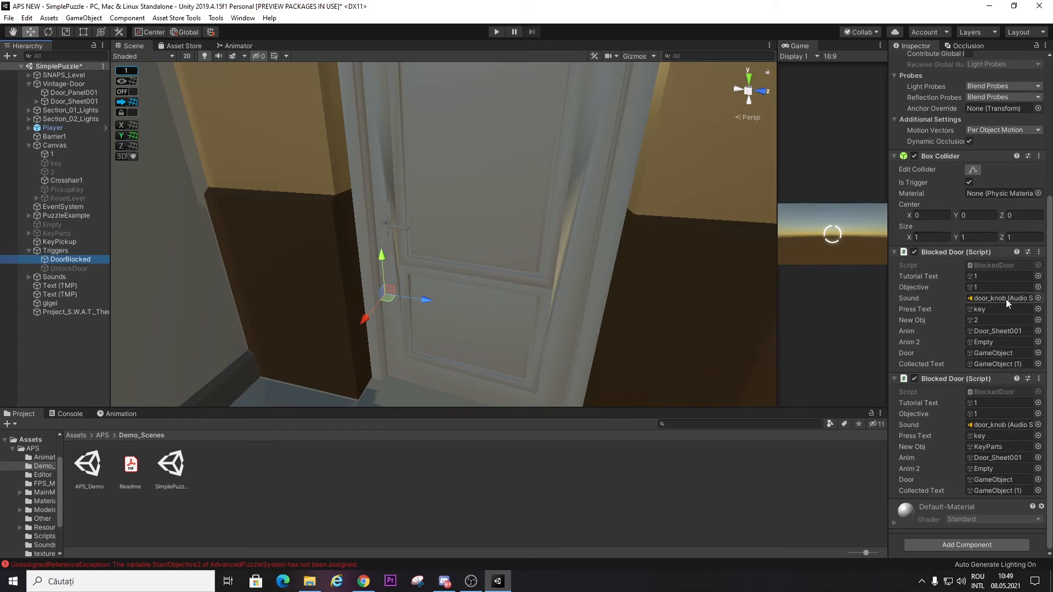
pyautogui.click(1005, 364)
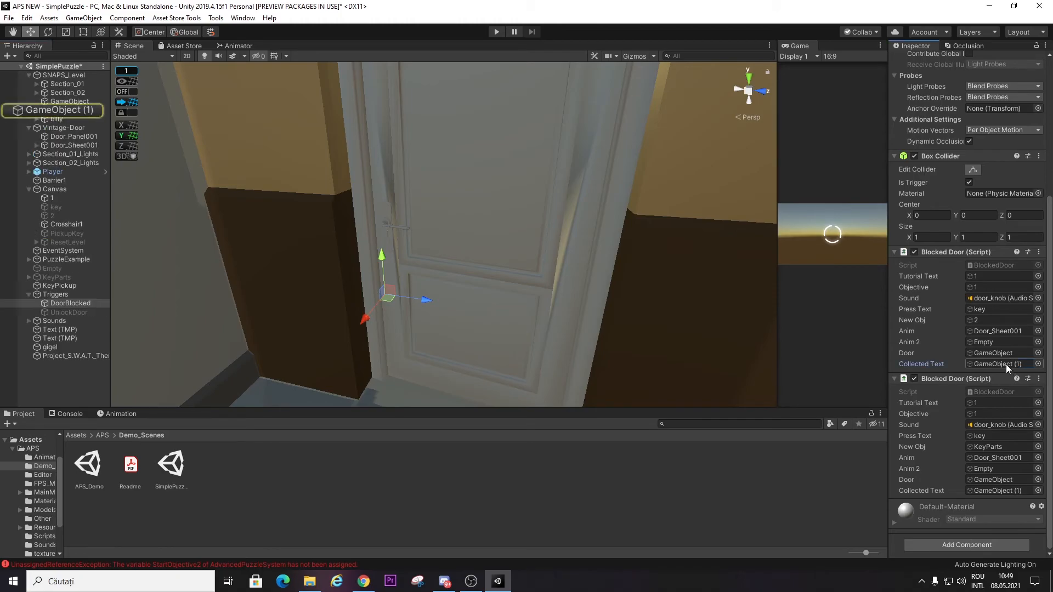
pyautogui.click(68, 111)
pyautogui.click(77, 104)
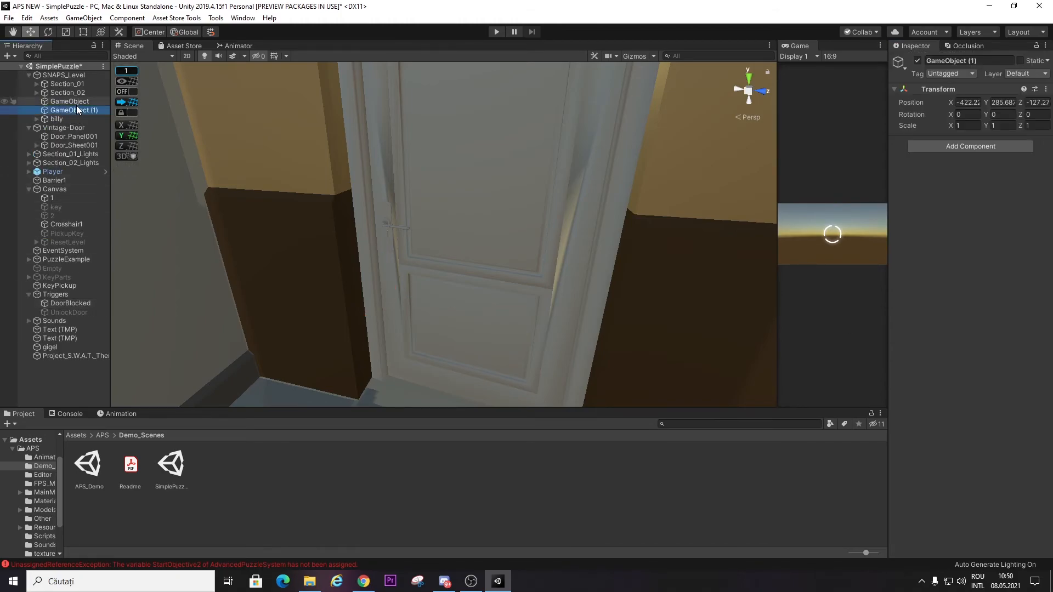
# - Inspect the GameObject entries under SNAPS_Level, the Canvas's Crosshair1 and PickupKey, and the door's Door_Sheet001
pyautogui.click(85, 109)
pyautogui.click(83, 101)
pyautogui.click(89, 112)
pyautogui.click(61, 267)
pyautogui.click(70, 249)
pyautogui.click(63, 224)
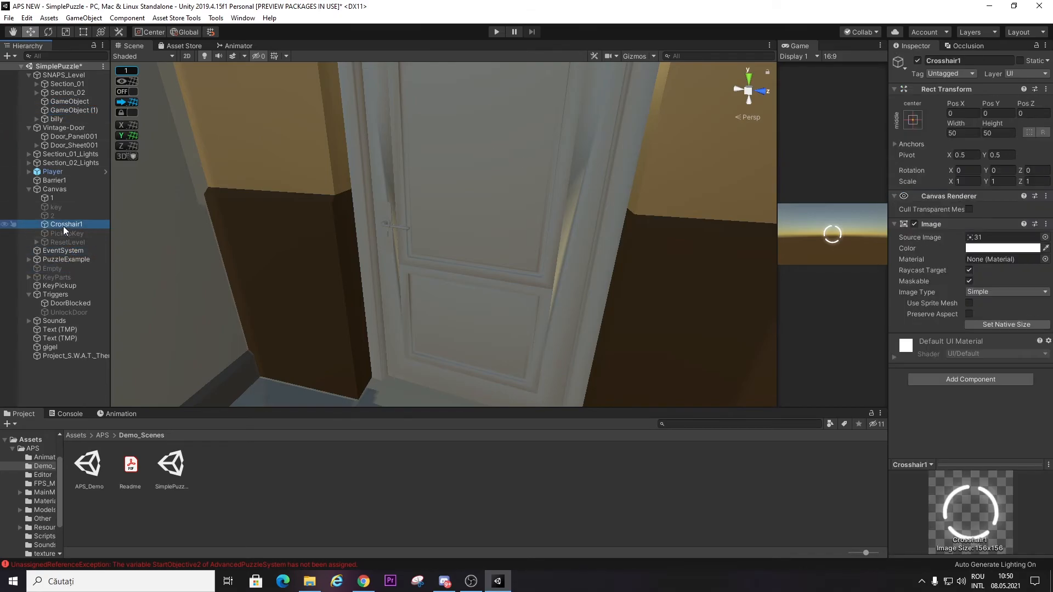
pyautogui.click(69, 235)
pyautogui.click(425, 241)
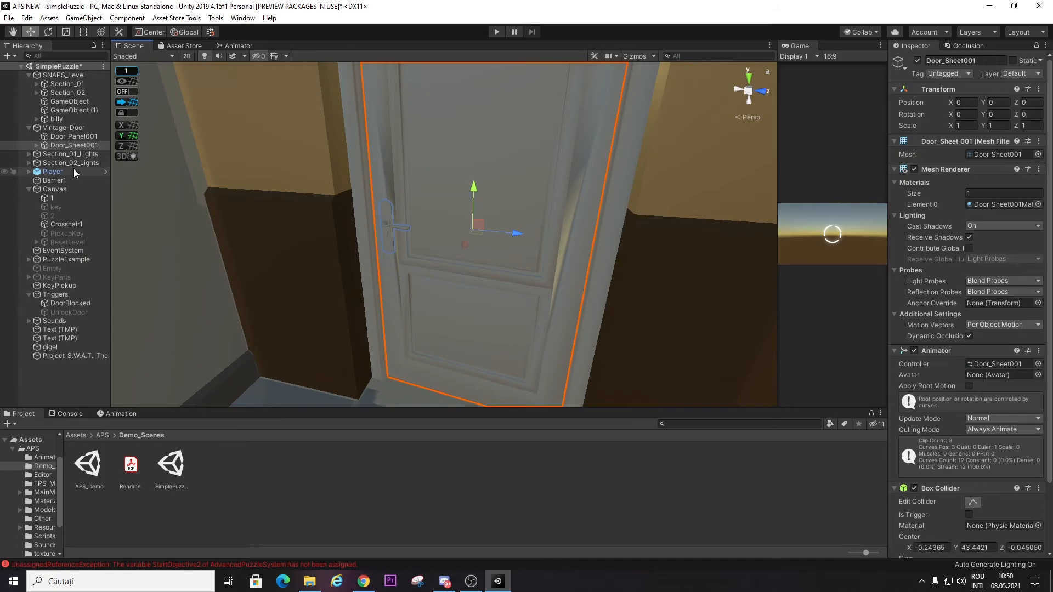
# - Examine the Advanced Puzzle System settings and text slots of PuzzleExample alongside the desks in the office
pyautogui.moveTo(269, 211); pyautogui.dragTo(301, 236, button='right')
pyautogui.click(67, 260)
pyautogui.click(28, 259)
pyautogui.click(28, 260)
pyautogui.scroll(-12, 1024, 334)
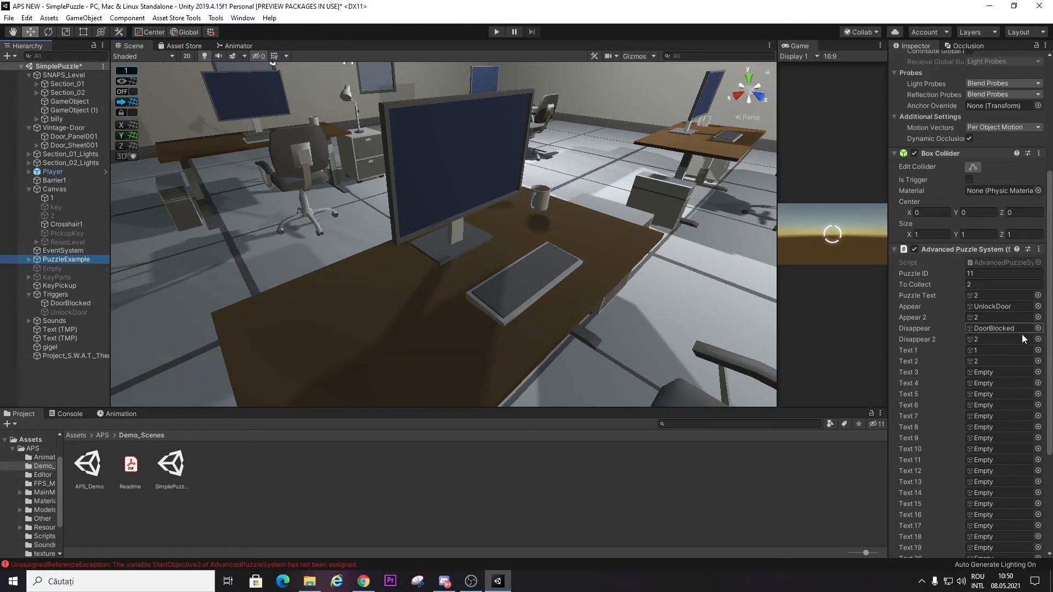
pyautogui.scroll(6, 1032, 361)
pyautogui.moveTo(534, 222); pyautogui.dragTo(655, 169, button='right')
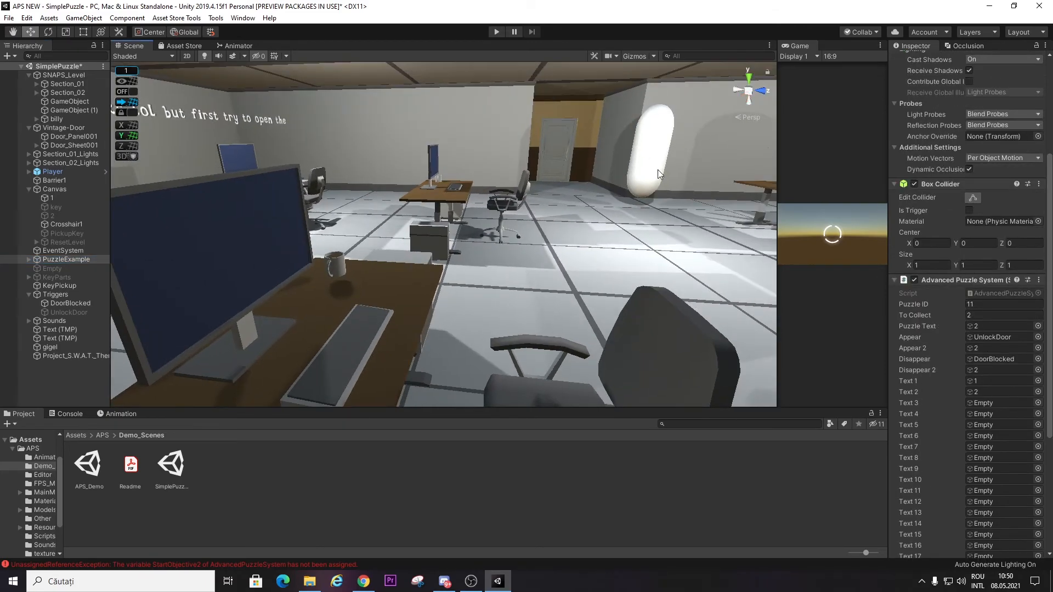
pyautogui.moveTo(624, 260); pyautogui.dragTo(367, 281, button='right')
pyautogui.press('w')
pyautogui.press('s')
pyautogui.press('w')
pyautogui.press('s')
pyautogui.press('w')
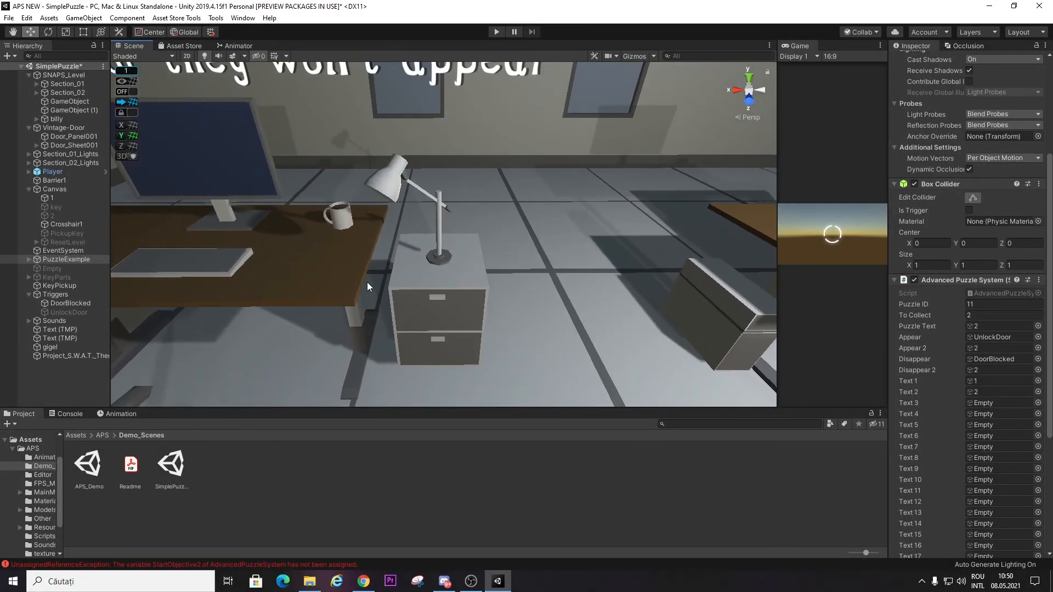
pyautogui.scroll(-5, 1021, 379)
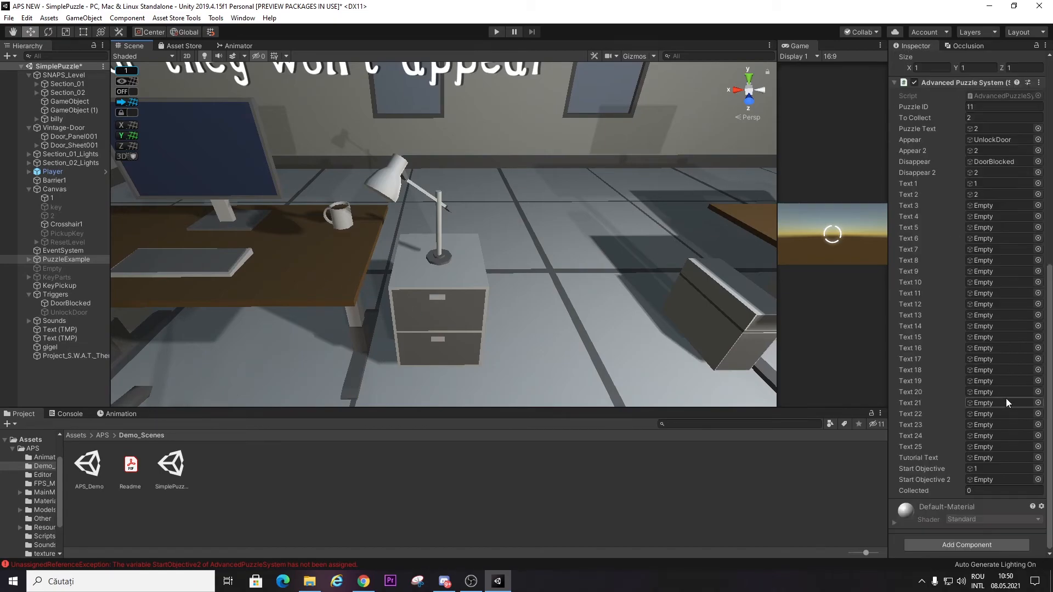
# - Trace the Appear and Disappear slots of PuzzleExample's Advanced Puzzle System to their objects under Triggers
pyautogui.moveTo(559, 304); pyautogui.dragTo(640, 250, button='right')
pyautogui.press('s')
pyautogui.press('d')
pyautogui.press('a')
pyautogui.press('w')
pyautogui.scroll(6, 1036, 210)
pyautogui.click(1005, 338)
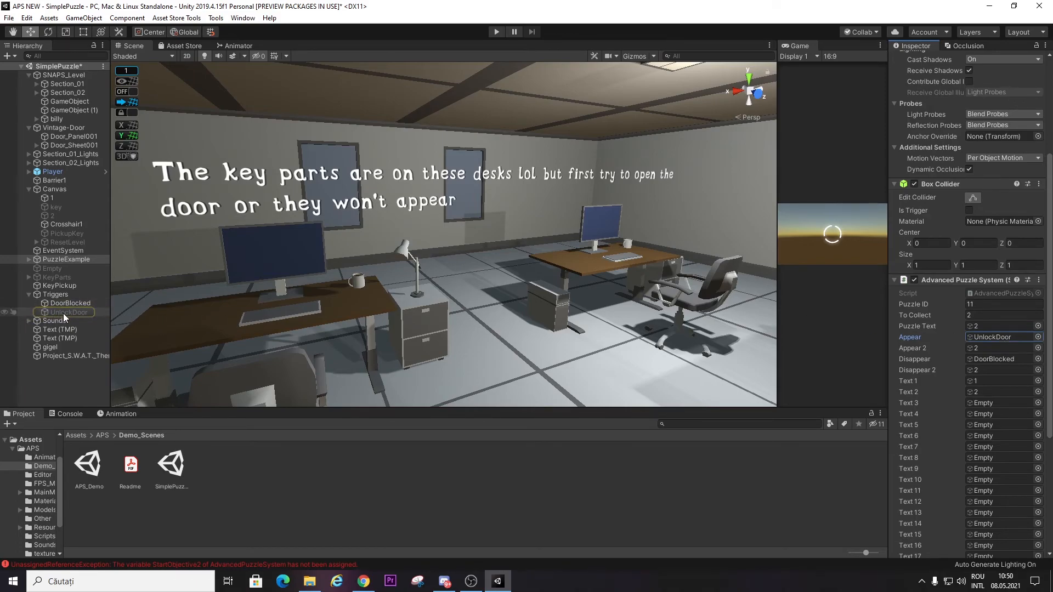
pyautogui.click(992, 360)
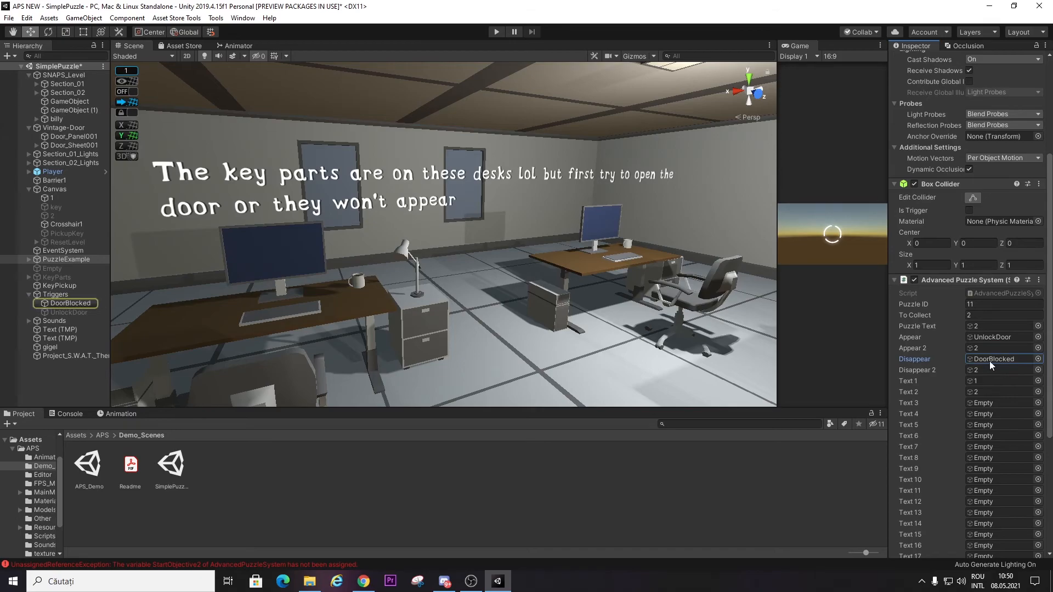
# - Select the UnlockDoor trigger and examine its Blocked Door script's slots alongside the door in the scene
pyautogui.click(72, 312)
pyautogui.moveTo(422, 291); pyautogui.dragTo(740, 302, button='right')
pyautogui.press('w')
pyautogui.moveTo(584, 284); pyautogui.dragTo(574, 287, button='right')
pyautogui.press('s')
pyautogui.press('w')
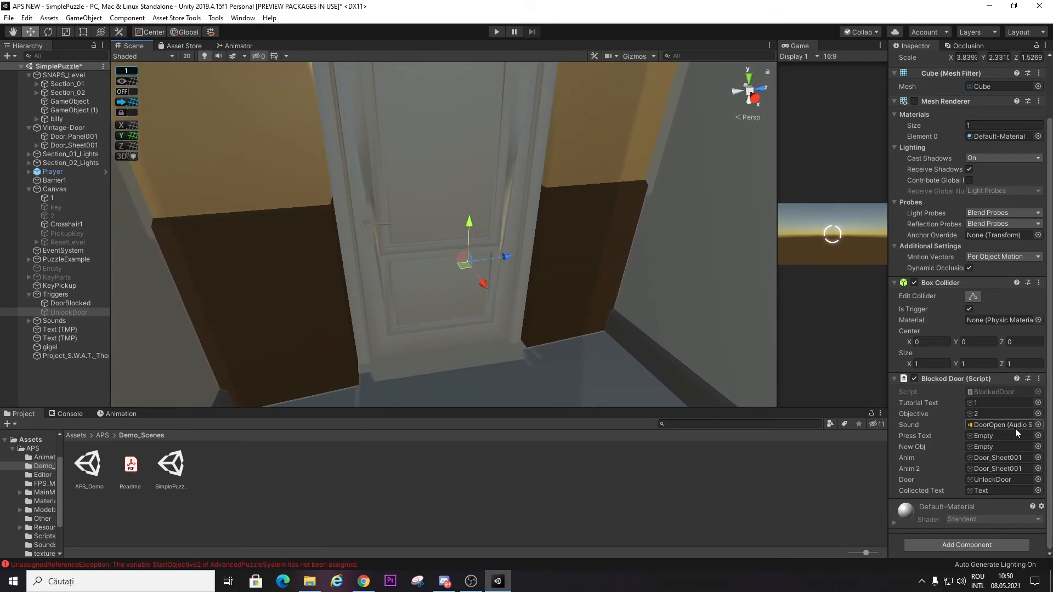
pyautogui.press('w')
pyautogui.moveTo(560, 320); pyautogui.dragTo(494, 318, button='right')
pyautogui.press('s')
pyautogui.press('w')
pyautogui.press('s')
pyautogui.press('w')
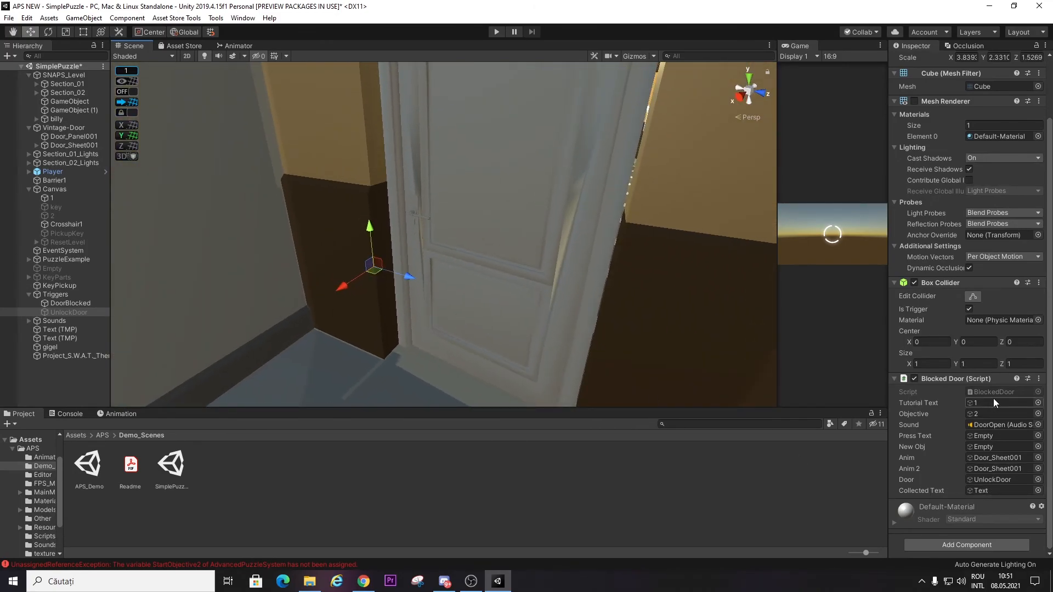
# - Trace the Objective slot of UnlockDoor's Blocked Door script and review its animation slots against the door
pyautogui.click(992, 414)
pyautogui.moveTo(491, 193); pyautogui.dragTo(597, 163, button='right')
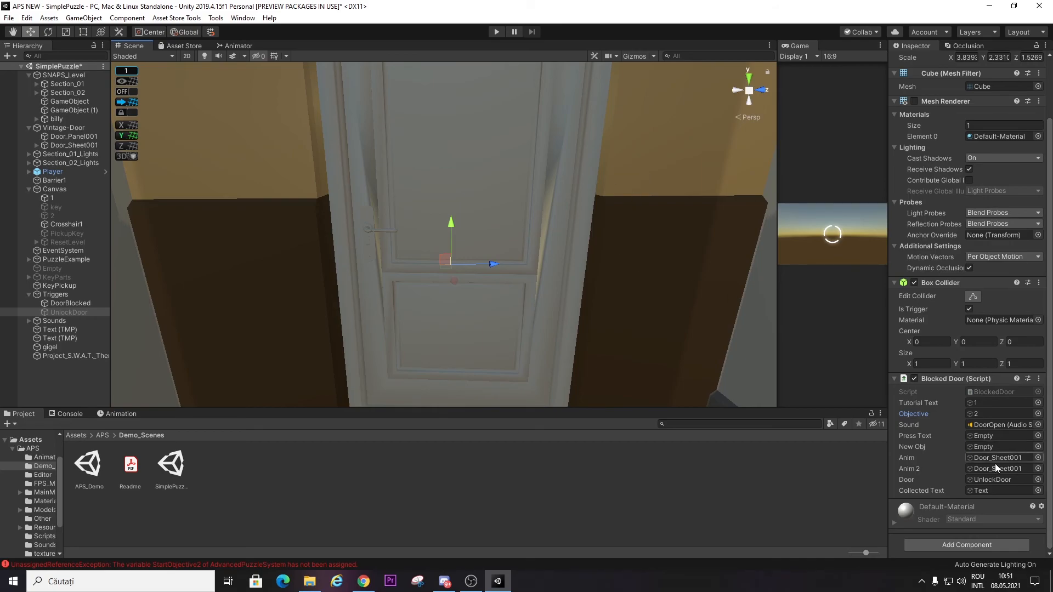
pyautogui.moveTo(514, 315); pyautogui.dragTo(485, 259, button='right')
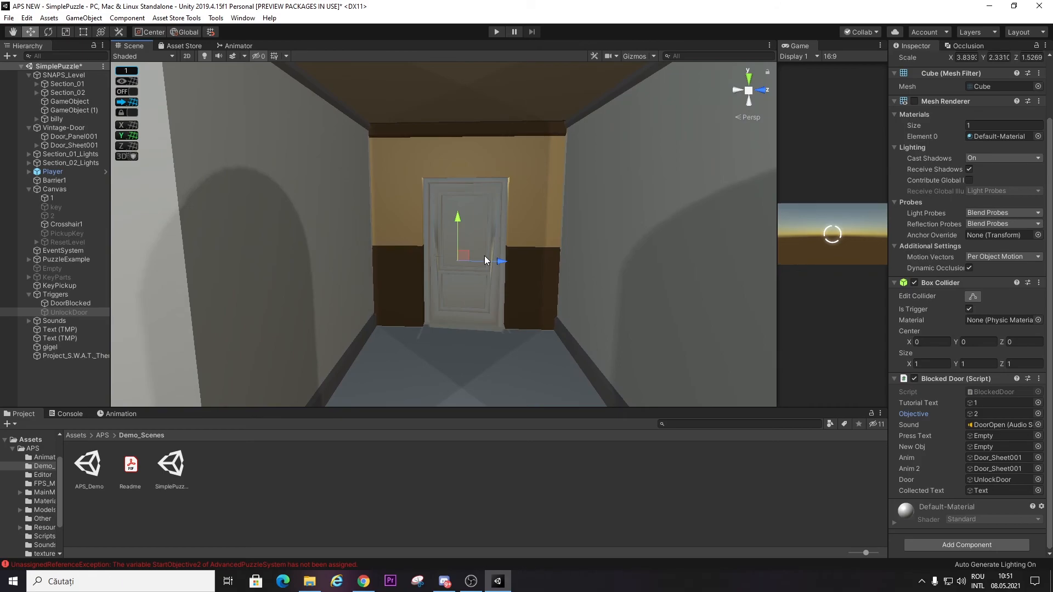
pyautogui.moveTo(630, 219); pyautogui.dragTo(623, 219, button='right')
pyautogui.press('w')
# - Look at the Advanced Puzzle System's Tutorials window, and close it
pyautogui.click(251, 19)
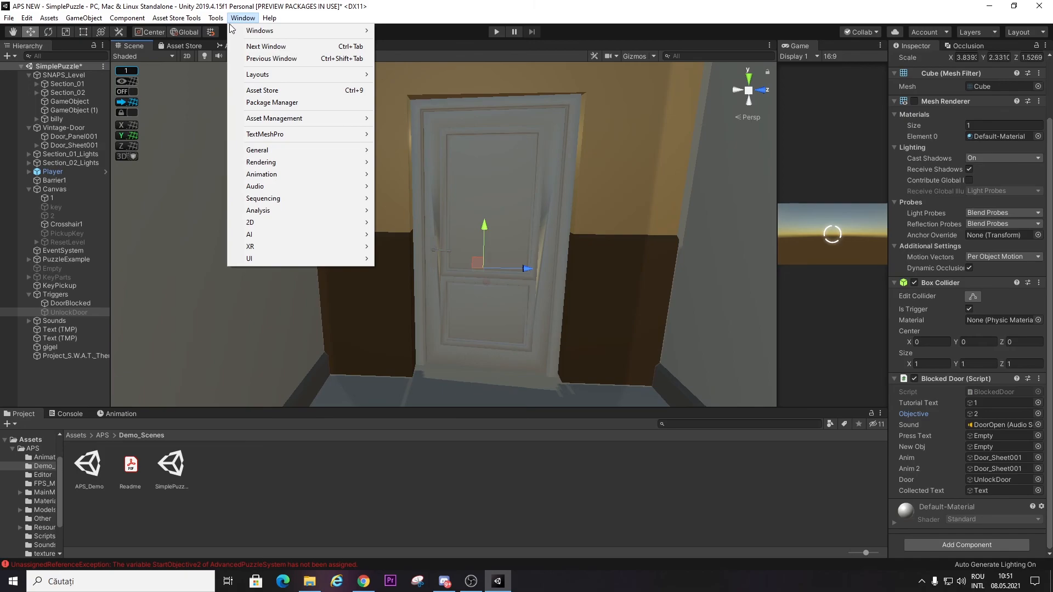
pyautogui.moveTo(311, 64)
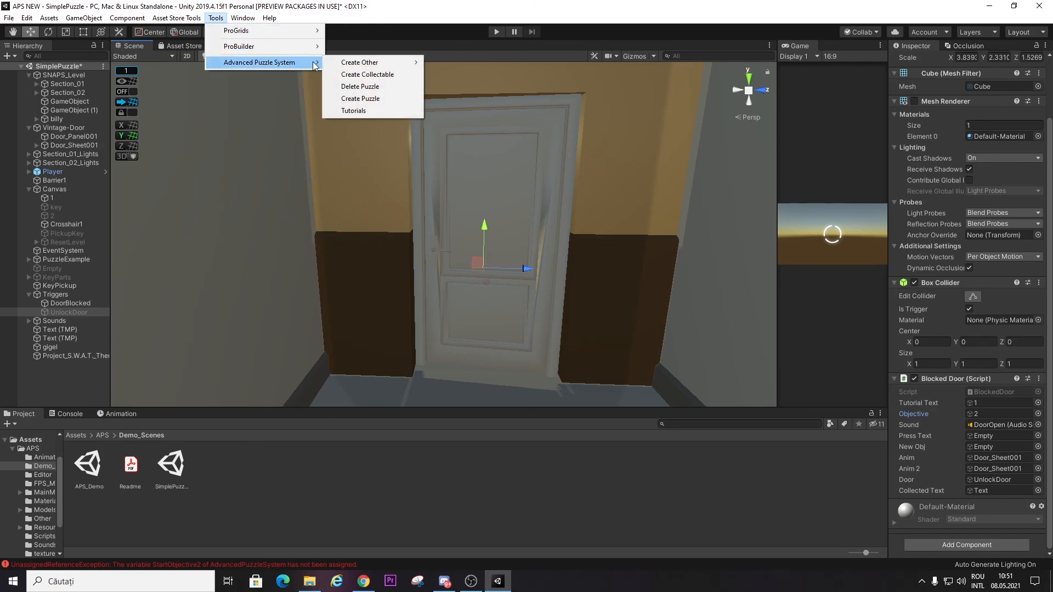
pyautogui.click(392, 110)
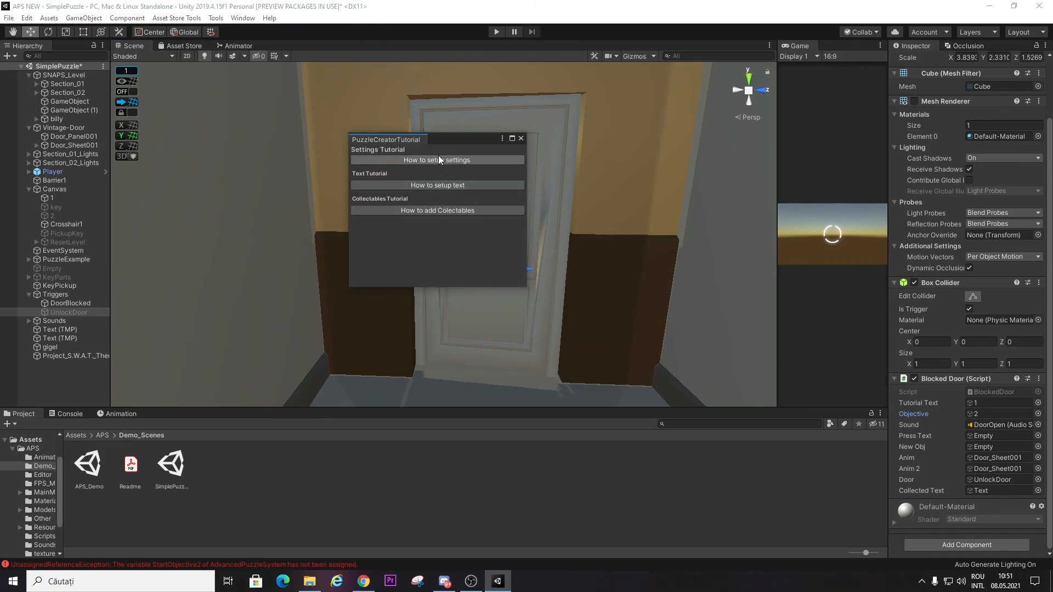
pyautogui.click(521, 139)
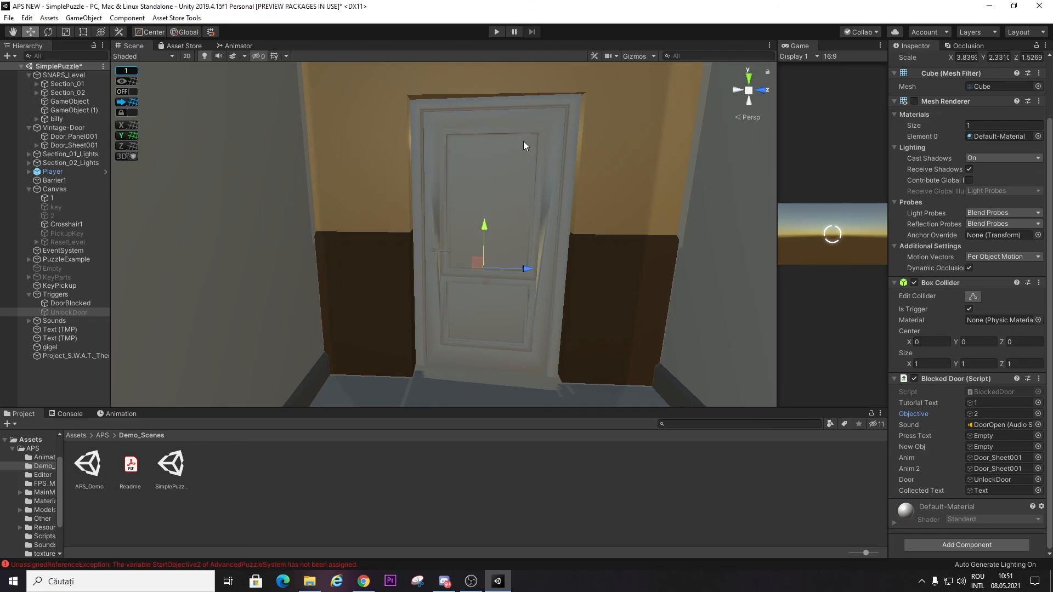
pyautogui.scroll(6, 526, 145)
pyautogui.press('s')
pyautogui.moveTo(553, 216); pyautogui.dragTo(529, 196, button='right')
pyautogui.press('w')
pyautogui.press('s')
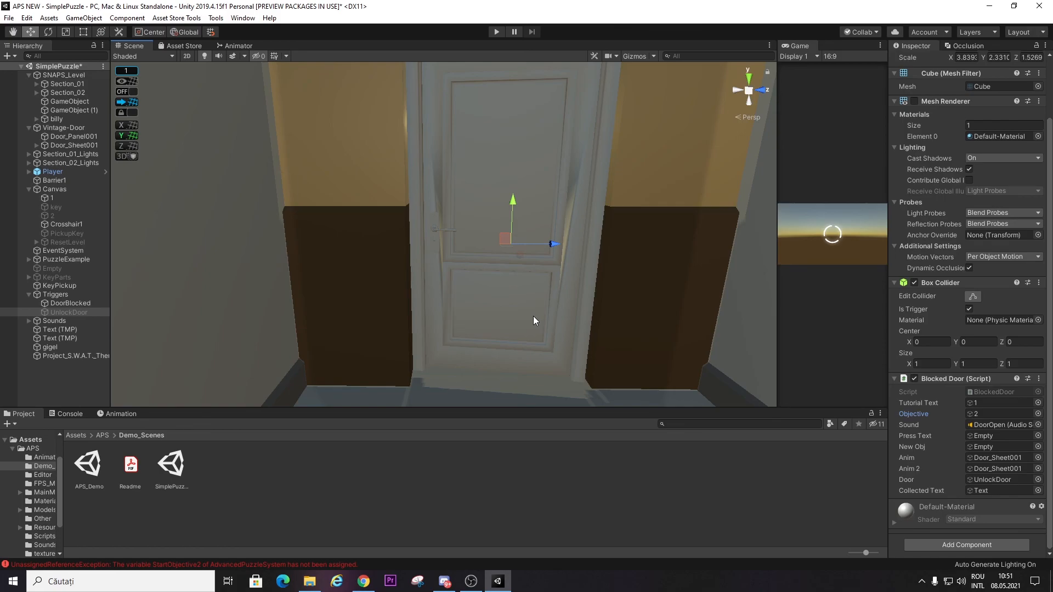
pyautogui.moveTo(533, 316); pyautogui.dragTo(996, 260, button='right')
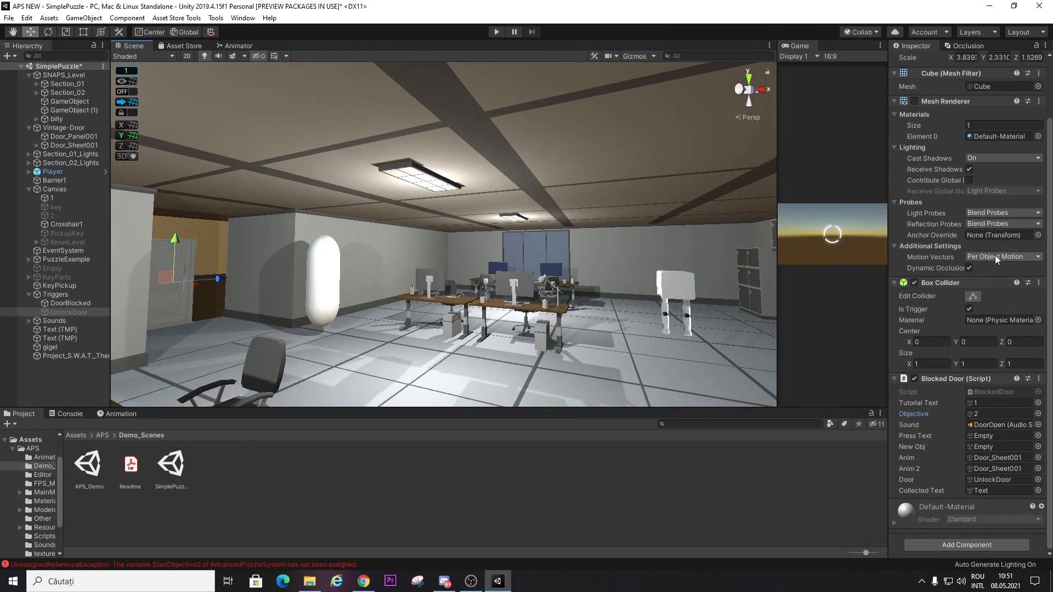
pyautogui.moveTo(707, 253); pyautogui.dragTo(695, 285, button='right')
pyautogui.press('w')
pyautogui.press('s')
pyautogui.click(574, 153)
pyautogui.moveTo(574, 157); pyautogui.dragTo(542, 271, button='right')
pyautogui.press('w')
pyautogui.moveTo(633, 138); pyautogui.dragTo(313, 128, button='right')
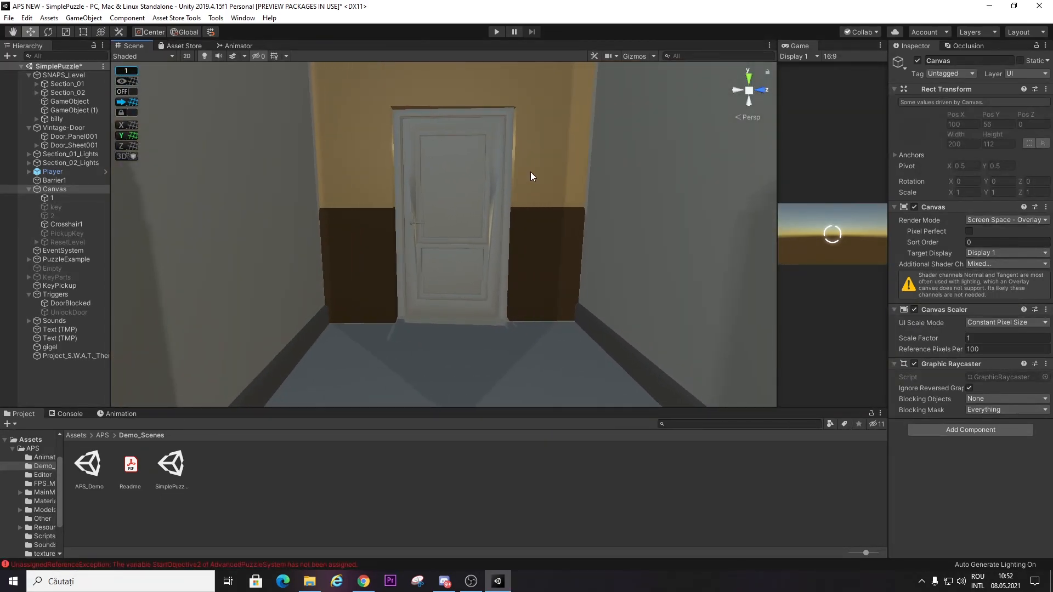